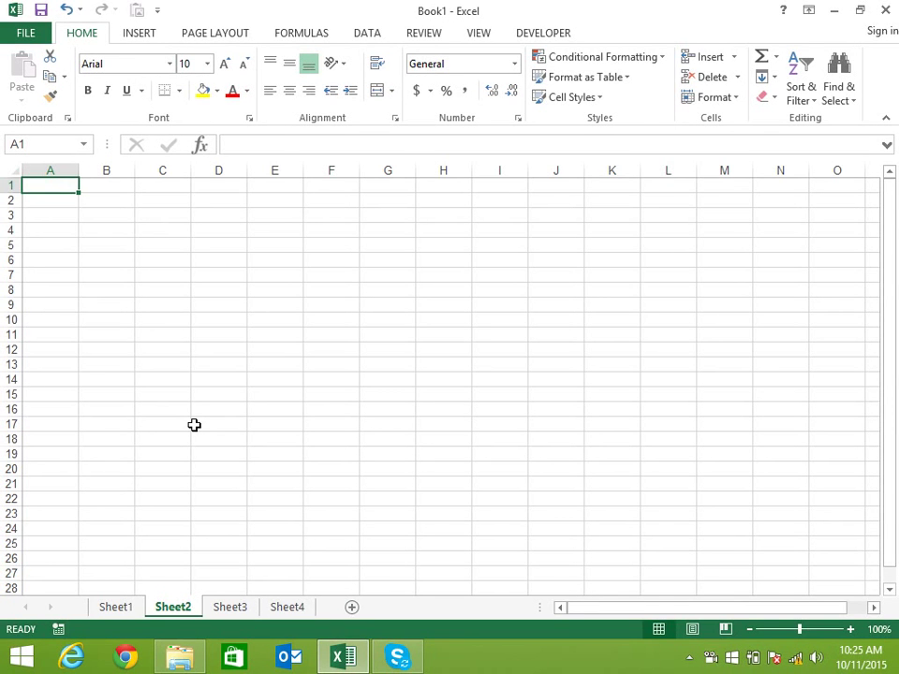
- Enter the headers Date, Name, City and Sales in A1:D1
{"action": "type", "text": "DAte"}
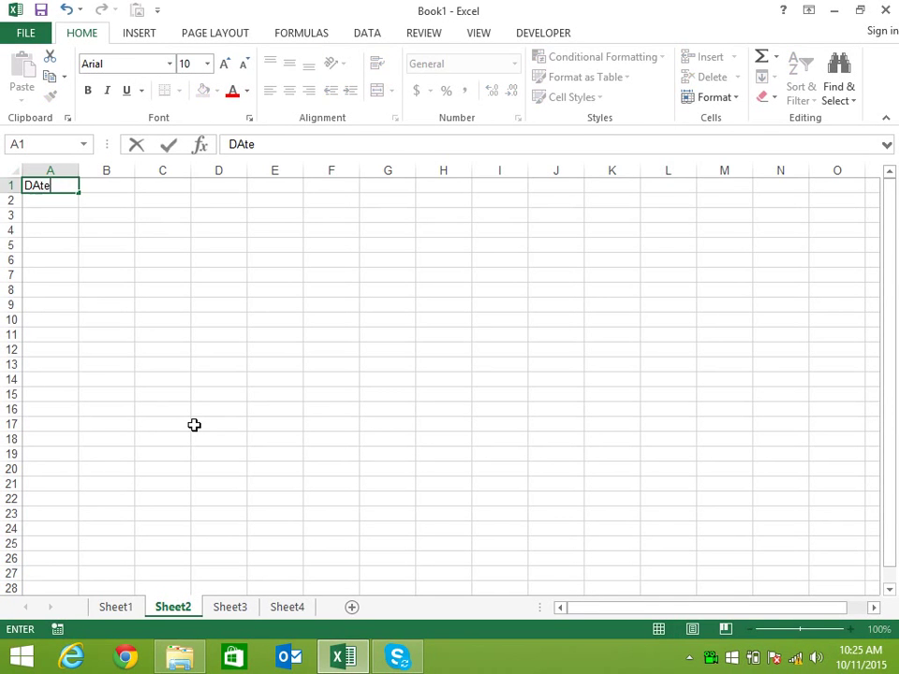
{"action": "key", "text": "Tab"}
{"action": "type", "text": "Name"}
{"action": "key", "text": "Tab"}
{"action": "type", "text": "City"}
{"action": "key", "text": "Tab"}
{"action": "type", "text": "Sales"}
{"action": "key", "text": "Return"}
- Fill row 2 with =RANDBETWEEN(42000,43000) for the date, a name, and faridabad
{"action": "type", "text": "="}
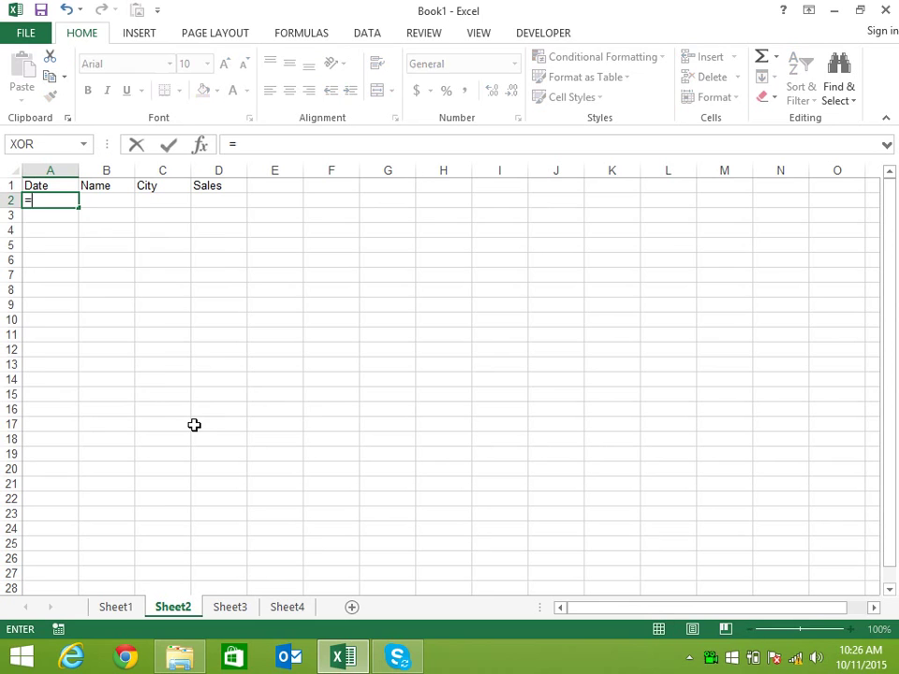
{"action": "type", "text": "ra"}
{"action": "key", "text": "Down"}
{"action": "key", "text": "Down"}
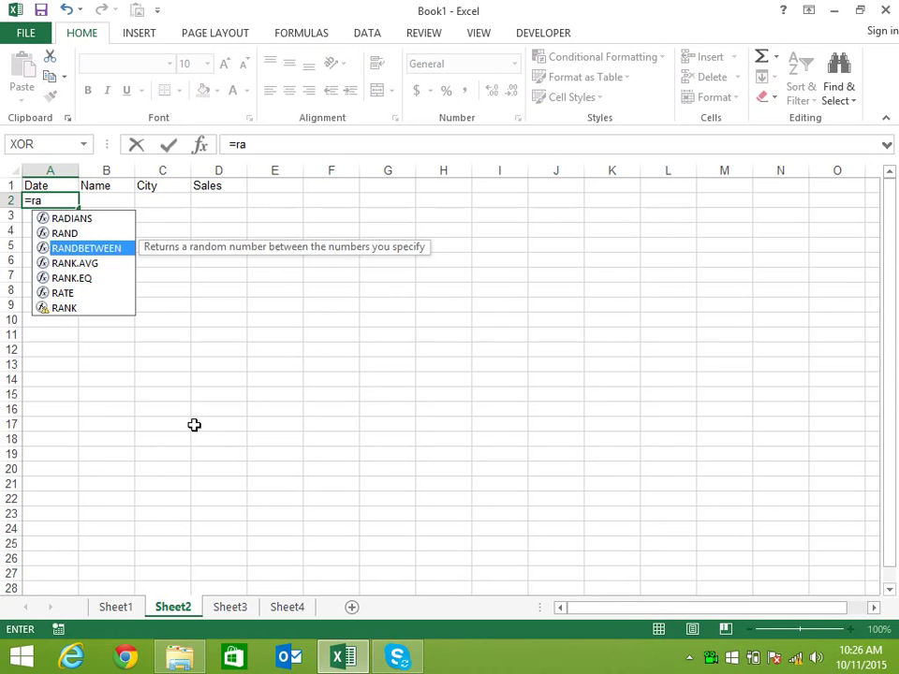
{"action": "key", "text": "Tab"}
{"action": "type", "text": "4200"}
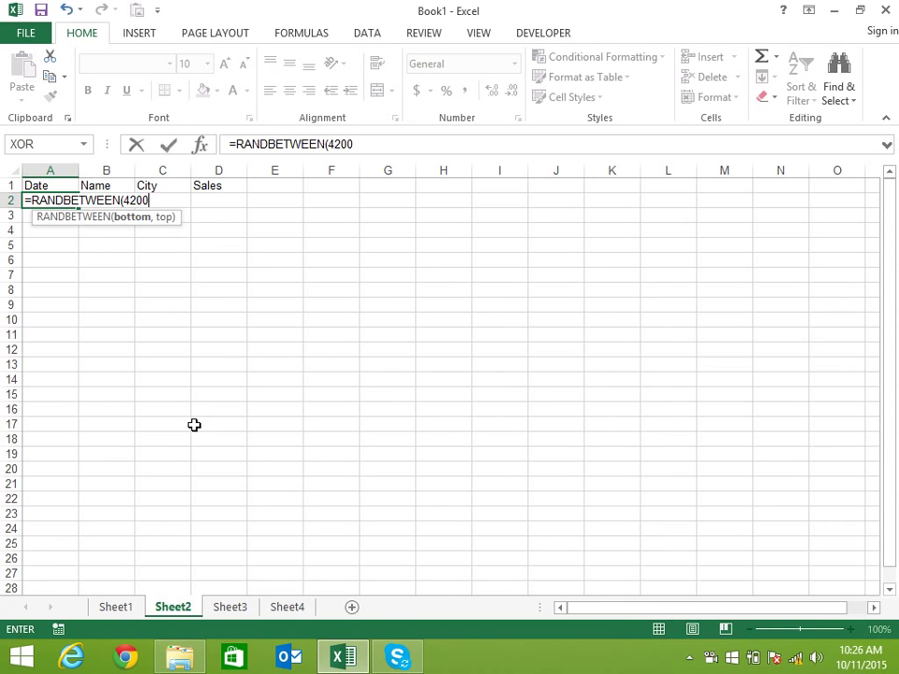
{"action": "type", "text": "0,43000)"}
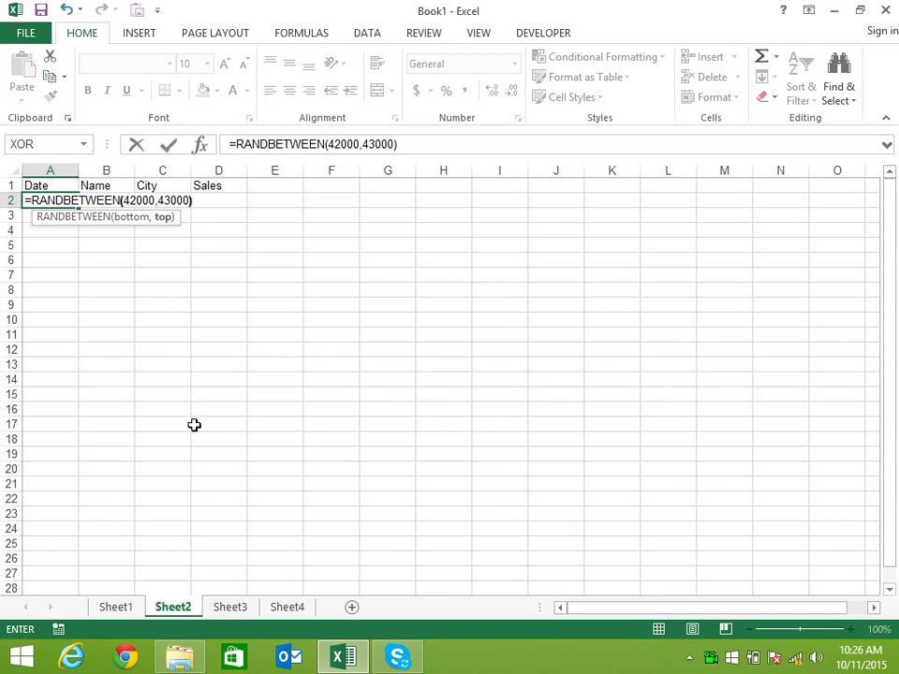
{"action": "key", "text": "Tab"}
{"action": "type", "text": "sandeep"}
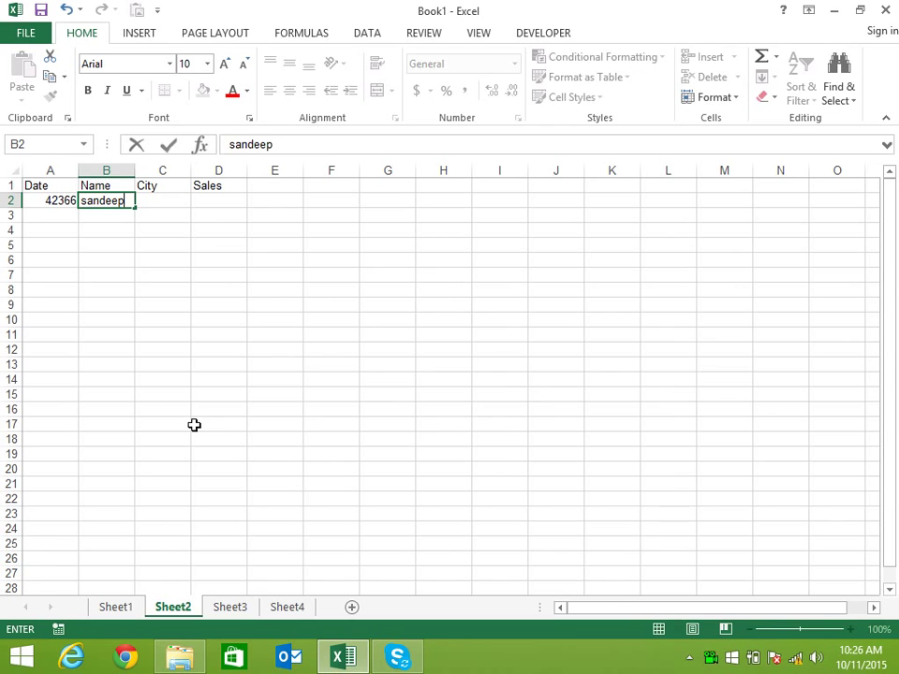
{"action": "key", "text": "Tab"}
{"action": "type", "text": "faridabad"}
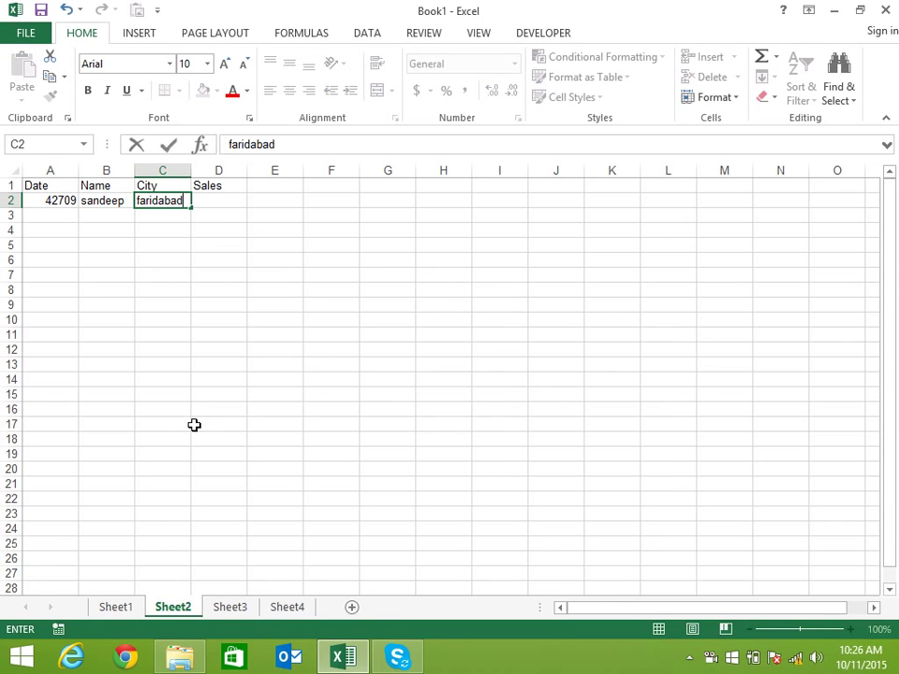
{"action": "key", "text": "Tab"}
- Put =RANDBETWEEN(10,90) sales in D2 and format A2 as a date
{"action": "type", "text": "=ra"}
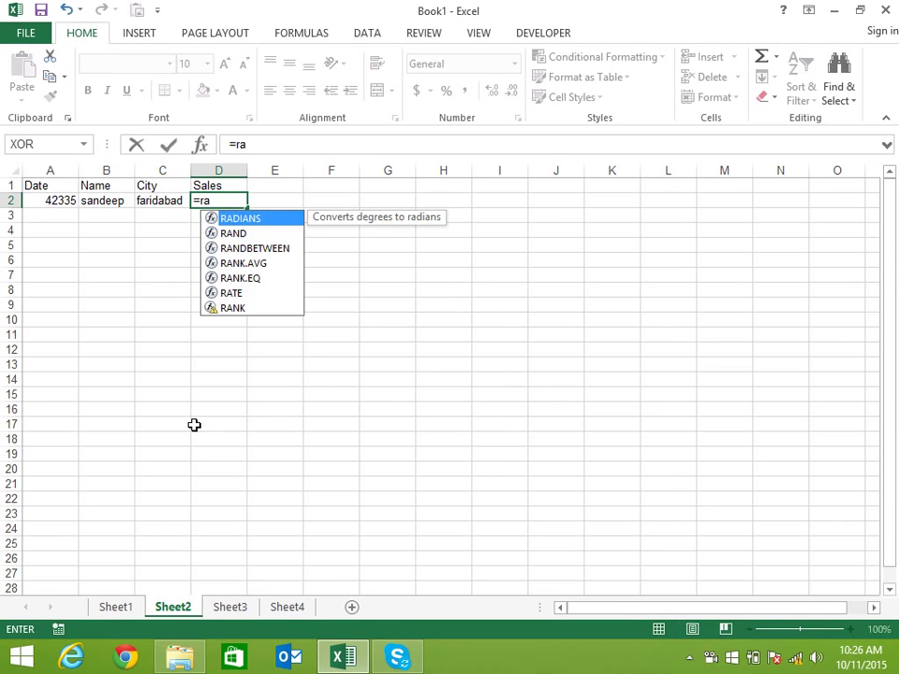
{"action": "key", "text": "Down"}
{"action": "key", "text": "Down"}
{"action": "key", "text": "Tab"}
{"action": "type", "text": "10,90"}
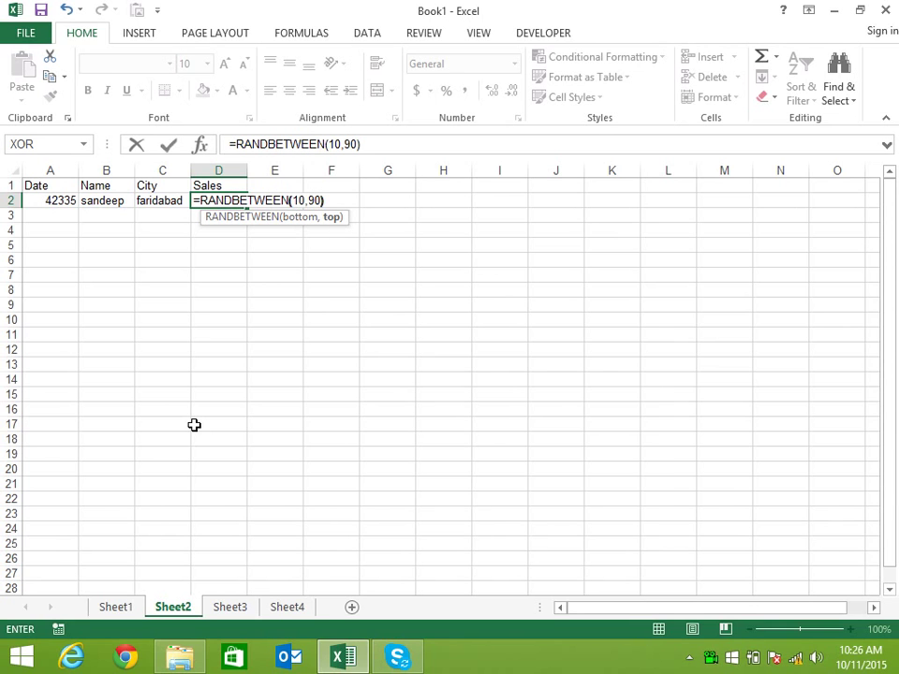
{"action": "key", "text": "Return"}
{"action": "key", "text": "Up"}
{"action": "key", "text": "ctrl+shift+3"}
{"action": "key", "text": "shift+Right"}
{"action": "key", "text": "shift+Right"}
{"action": "key", "text": "shift+Right"}
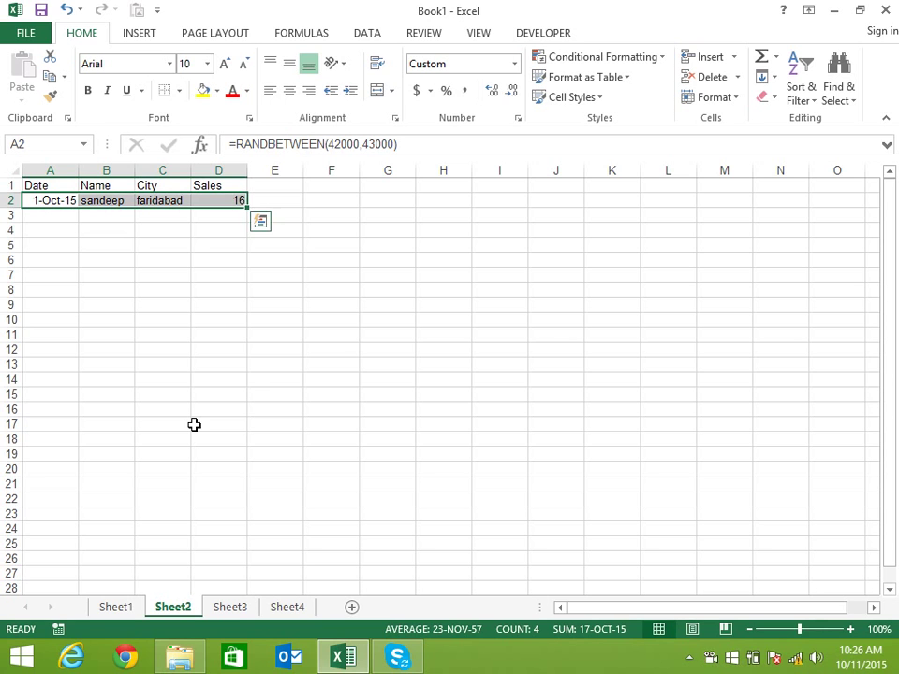
- Fill row 2 down to row 357, convert it to fixed values, and autofit column A
{"action": "left_click_drag", "start_coordinate": [247, 207], "coordinate": [246, 590]}
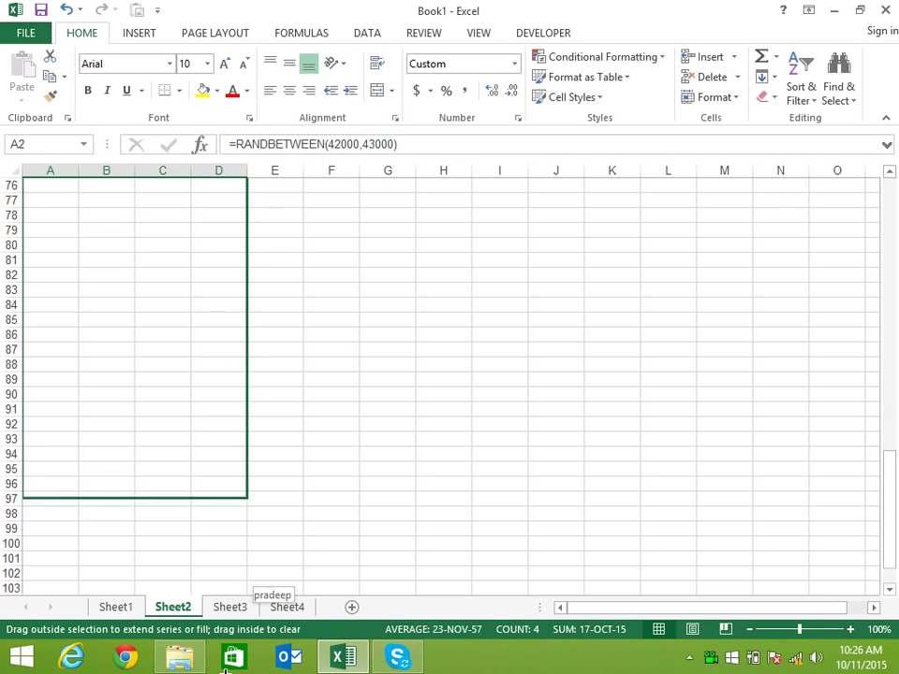
{"action": "left_click_drag", "start_coordinate": [245, 448], "coordinate": [245, 575]}
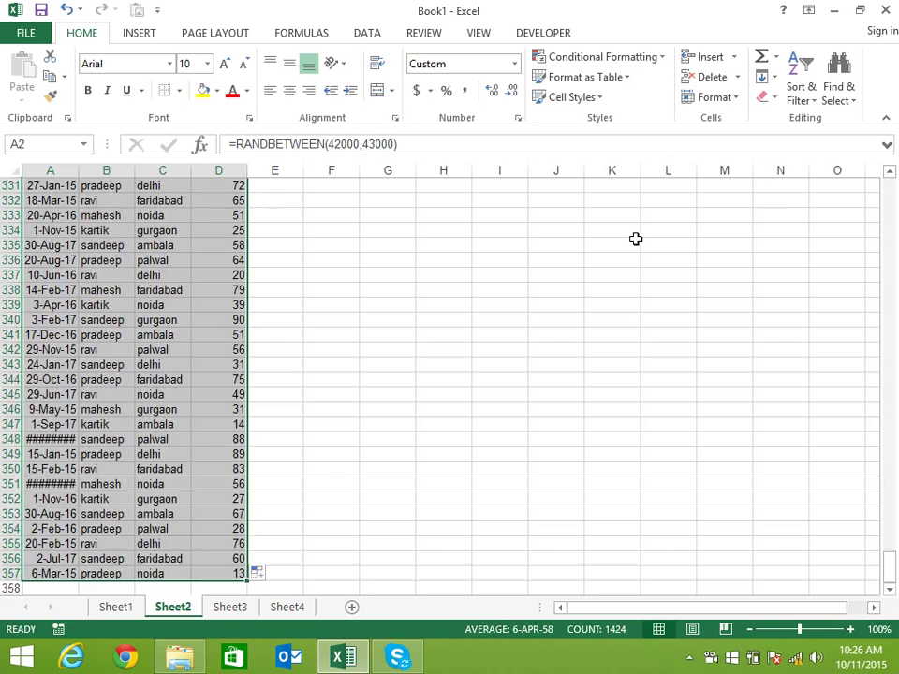
{"action": "key", "text": "ctrl+c"}
{"action": "key", "text": "ctrl+alt+v"}
{"action": "key", "text": "v"}
{"action": "key", "text": "Return"}
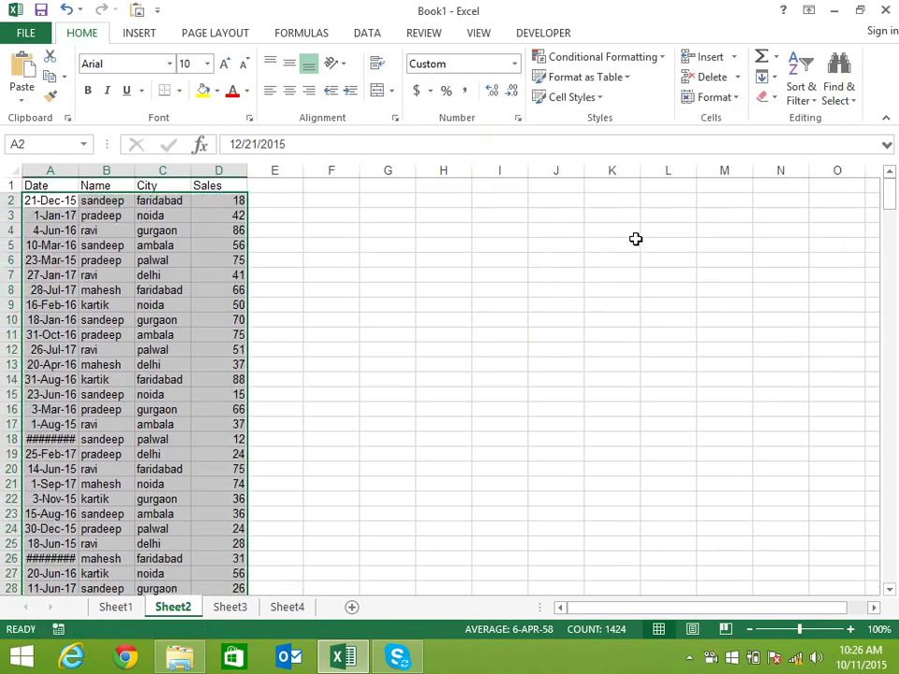
{"action": "left_click", "coordinate": [328, 260]}
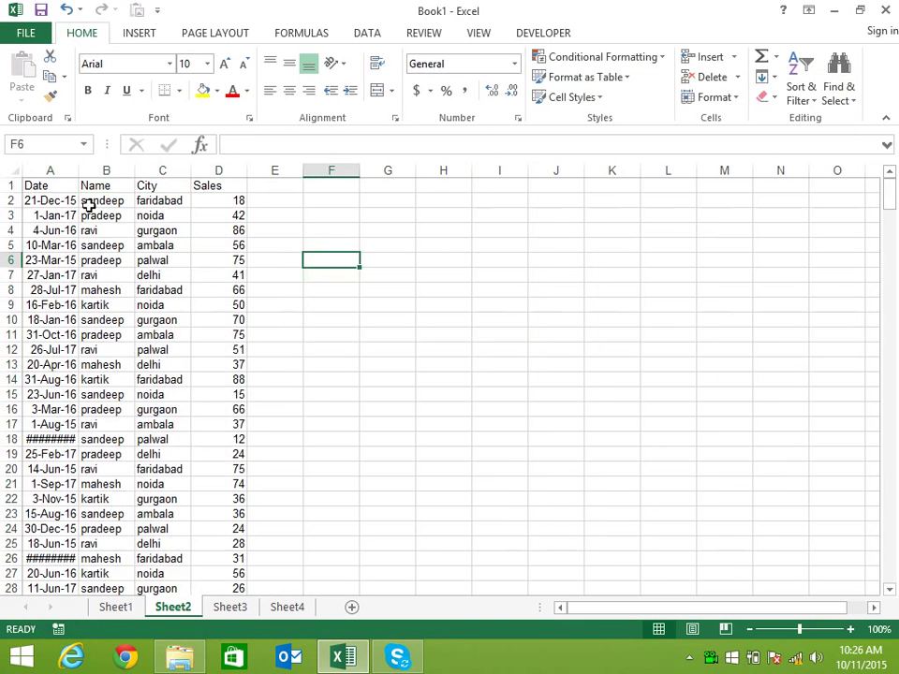
{"action": "double_click", "coordinate": [78, 171]}
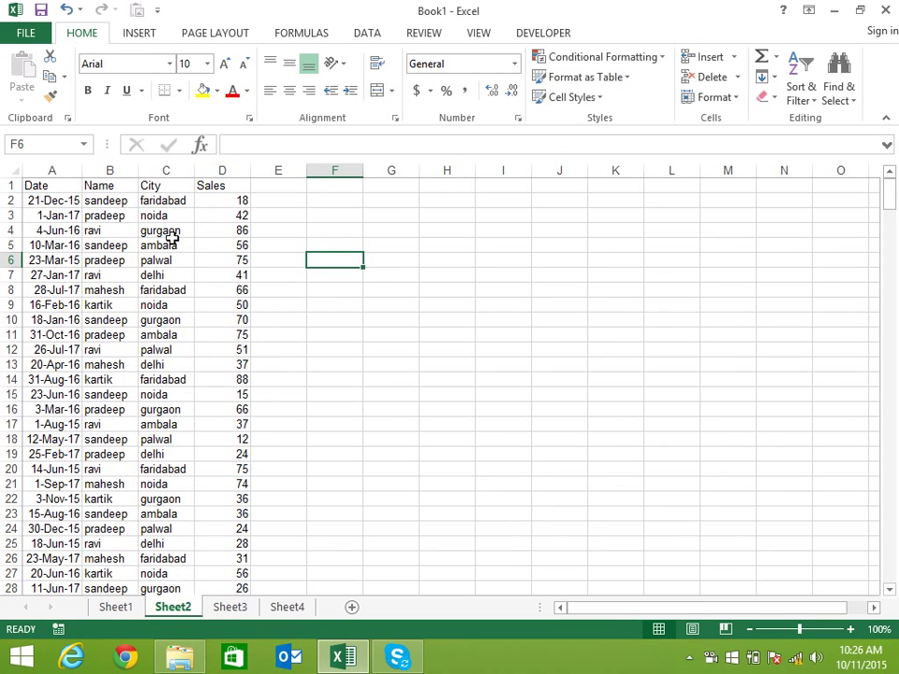
- Copy the first three names from B2:B4 into G4:G6
{"action": "left_click_drag", "start_coordinate": [124, 200], "coordinate": [119, 231]}
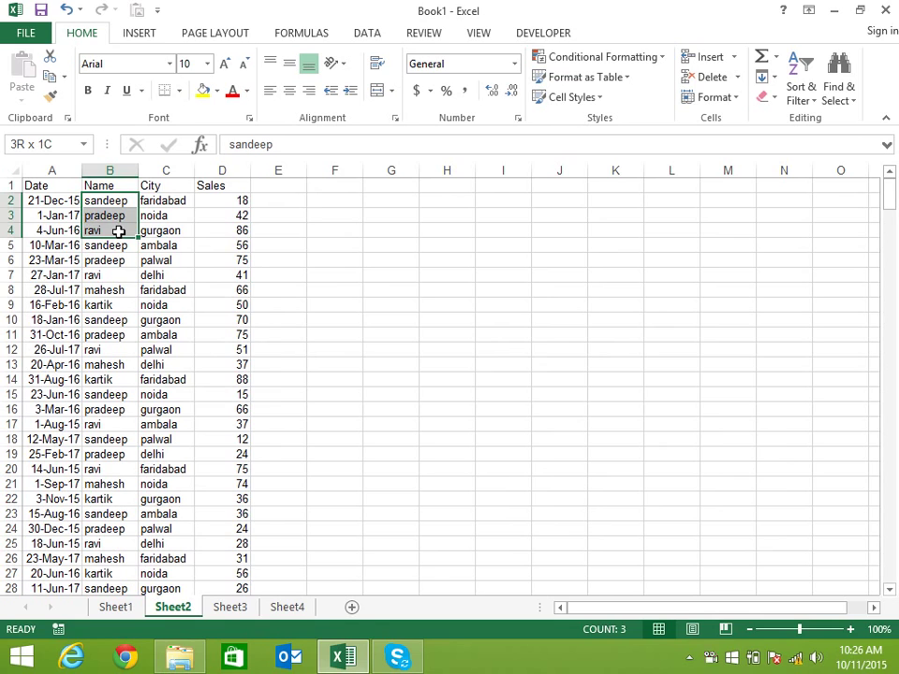
{"action": "key", "text": "ctrl+c"}
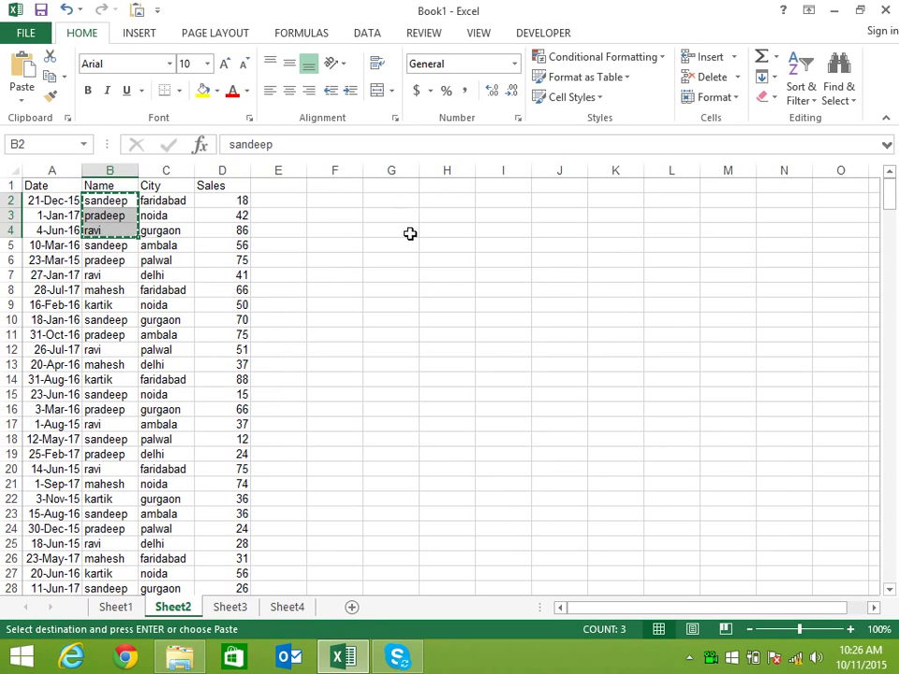
{"action": "left_click", "coordinate": [409, 234]}
{"action": "key", "text": "Return"}
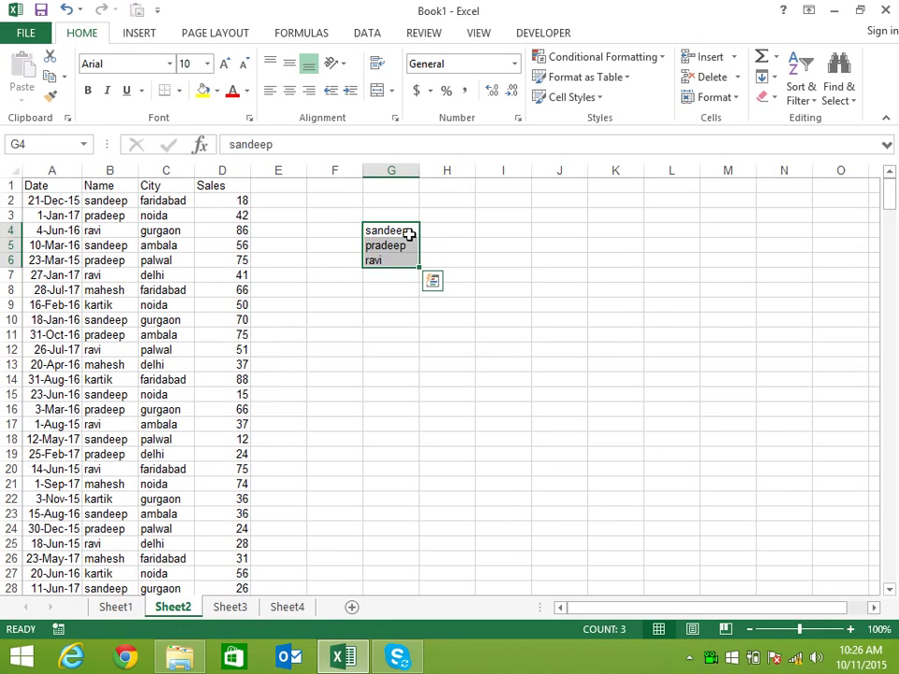
{"action": "left_click", "coordinate": [440, 234]}
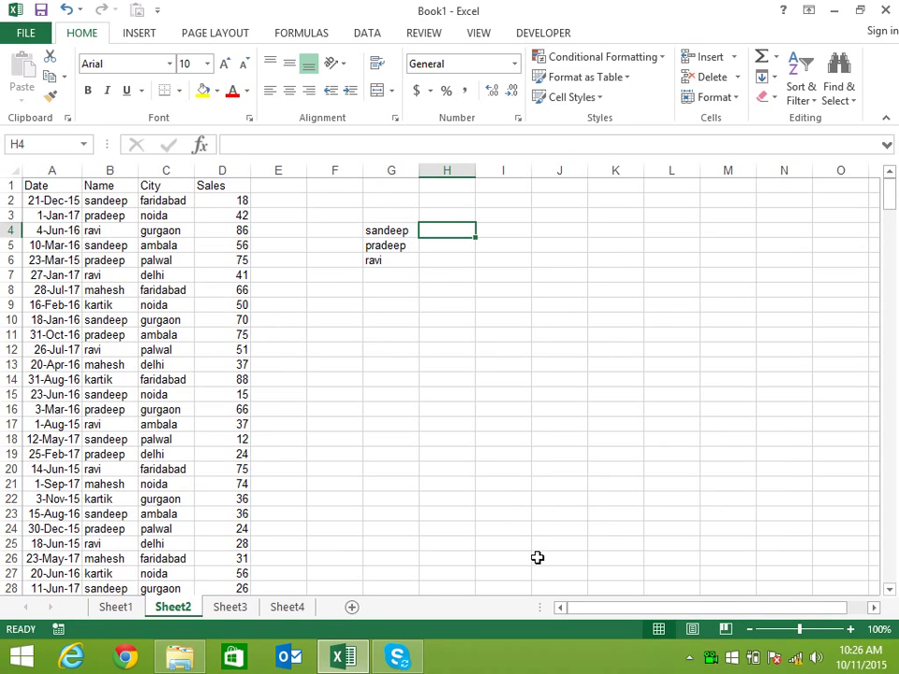
- Enter =SUMIF($B:$B,$G4,$D:$D) in H4 and fill to H6, giving 4427, 4203 and 4204
{"action": "type", "text": "=s"}
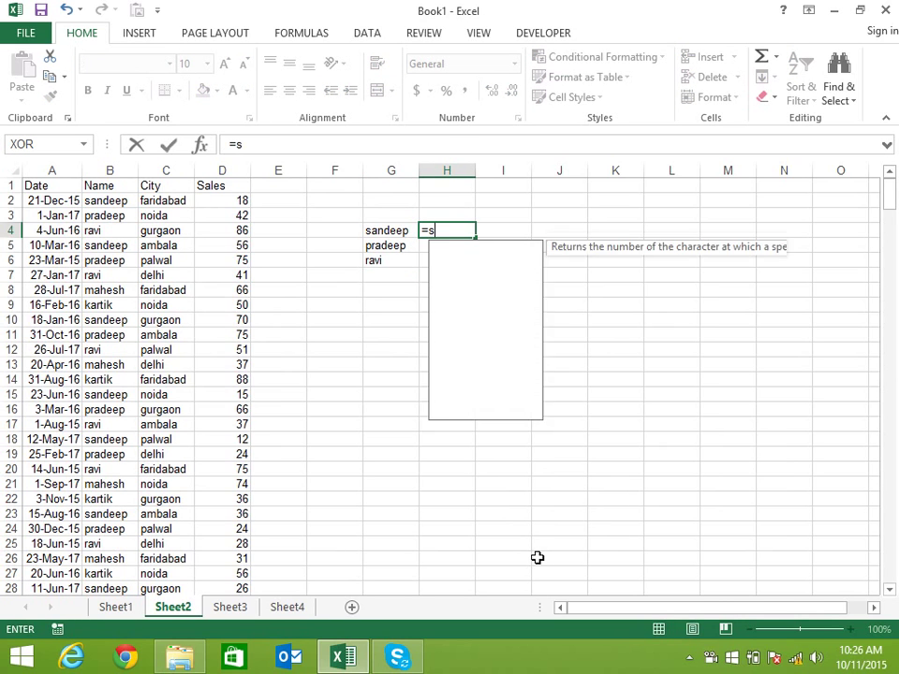
{"action": "type", "text": "um"}
{"action": "key", "text": "Down"}
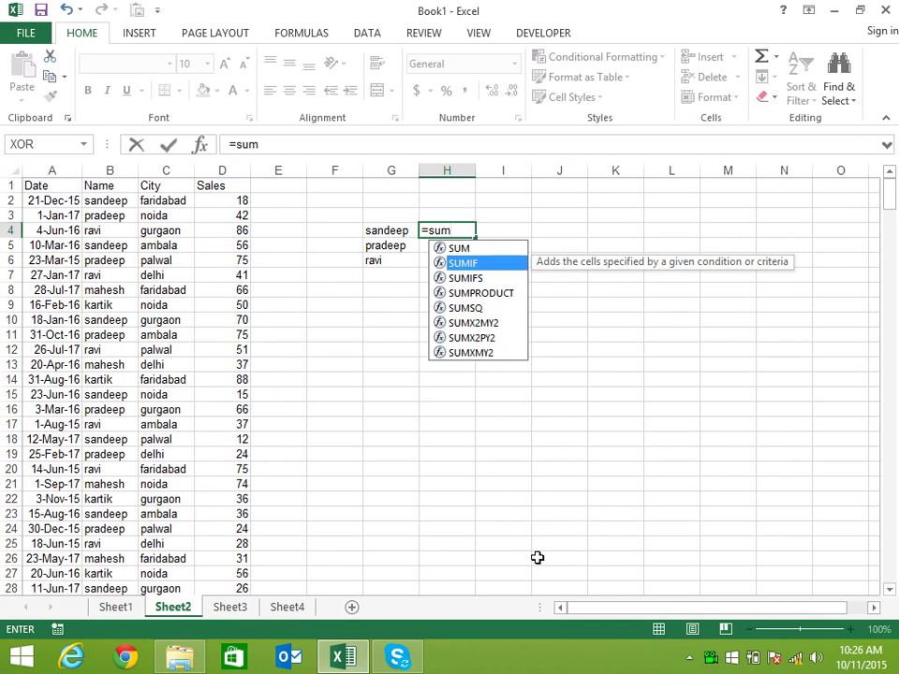
{"action": "key", "text": "Tab"}
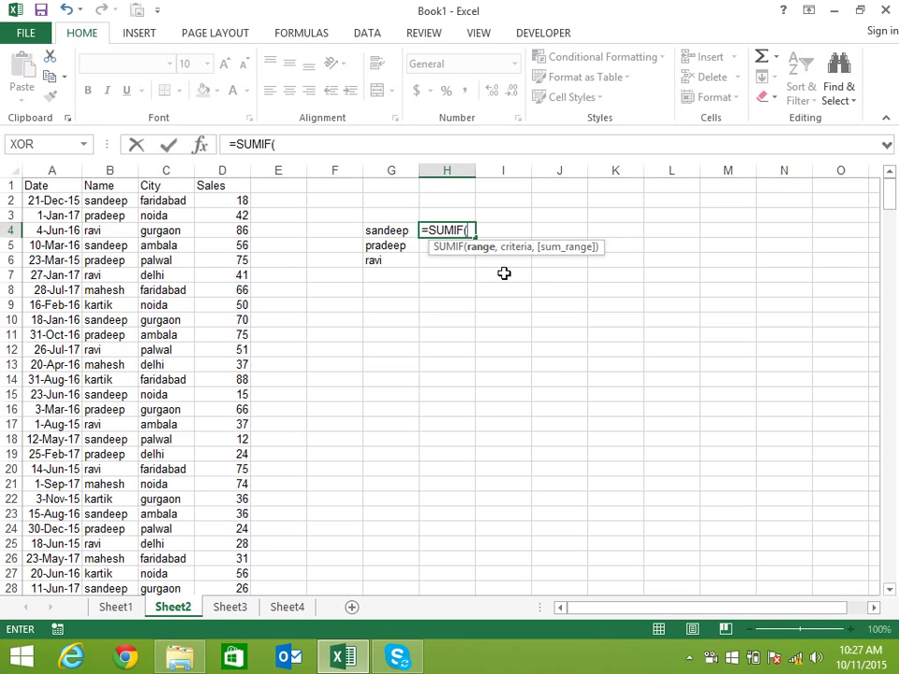
{"action": "left_click", "coordinate": [108, 169]}
{"action": "key", "text": "F4"}
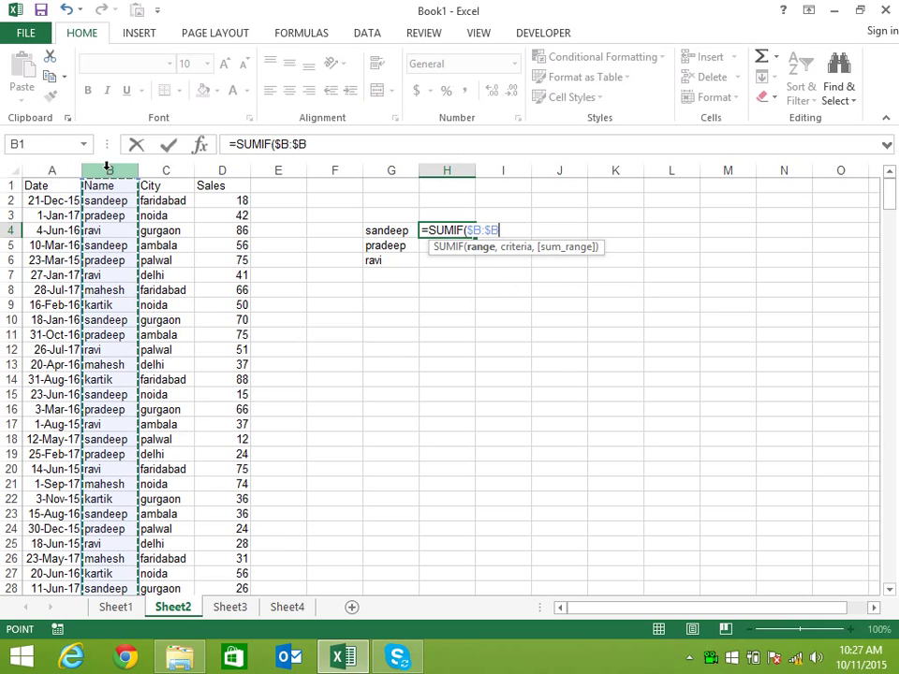
{"action": "type", "text": ","}
{"action": "left_click", "coordinate": [402, 236]}
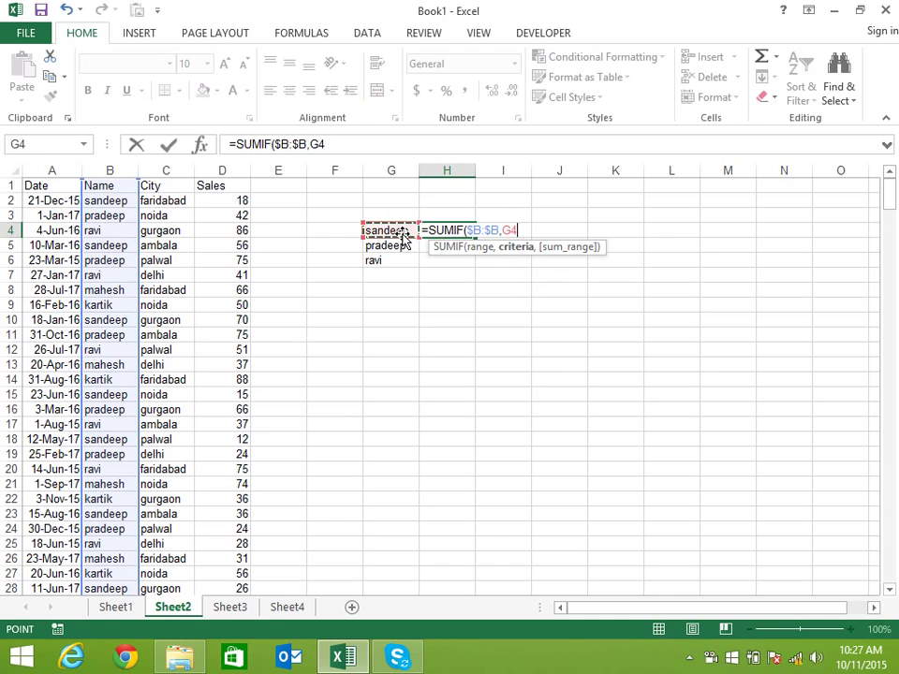
{"action": "key", "text": "F4"}
{"action": "key", "text": "F4"}
{"action": "key", "text": "F4"}
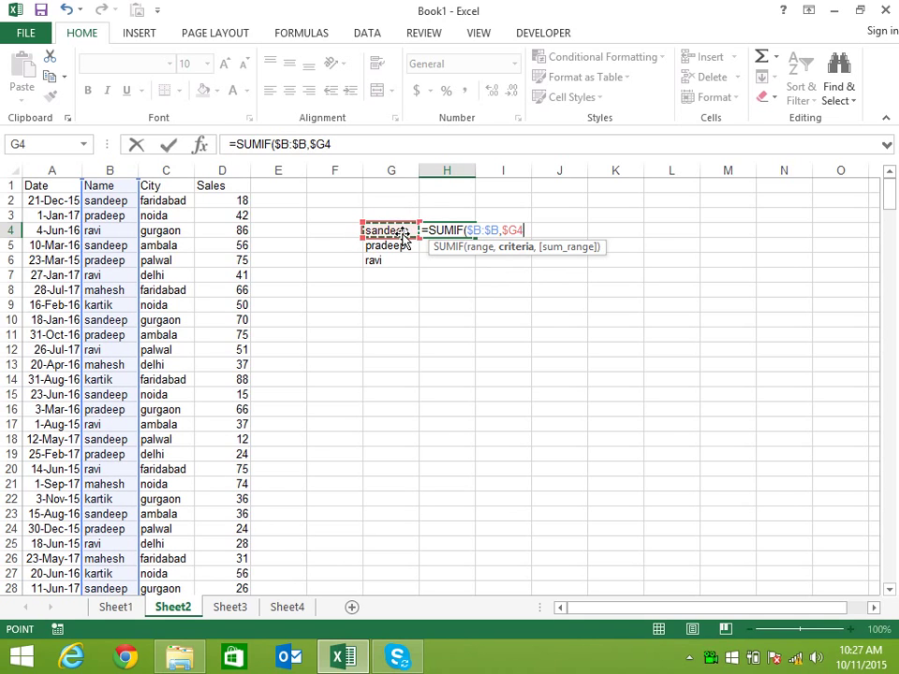
{"action": "type", "text": ","}
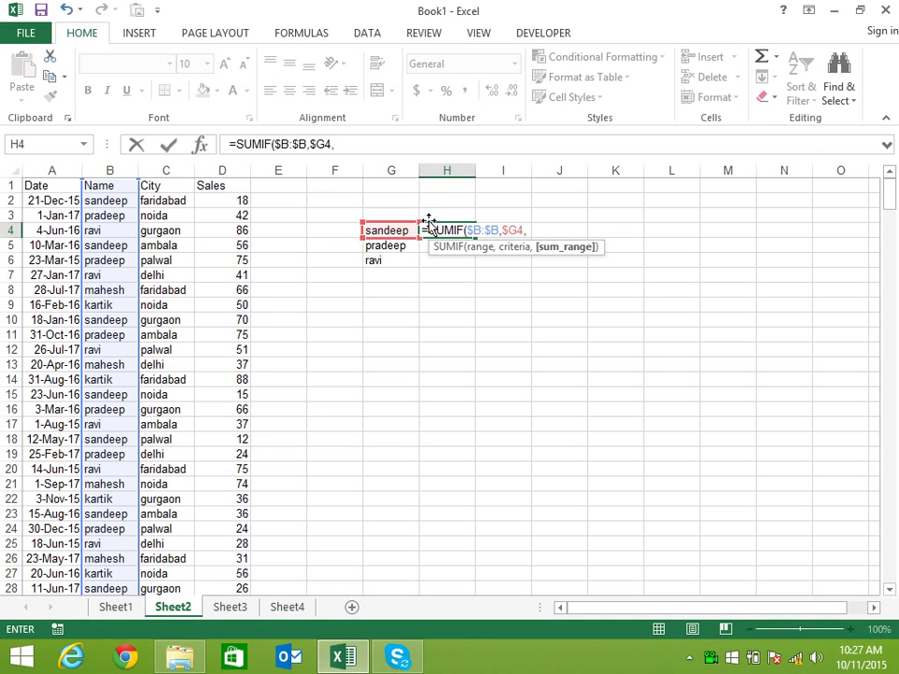
{"action": "left_click", "coordinate": [225, 166]}
{"action": "key", "text": "F4"}
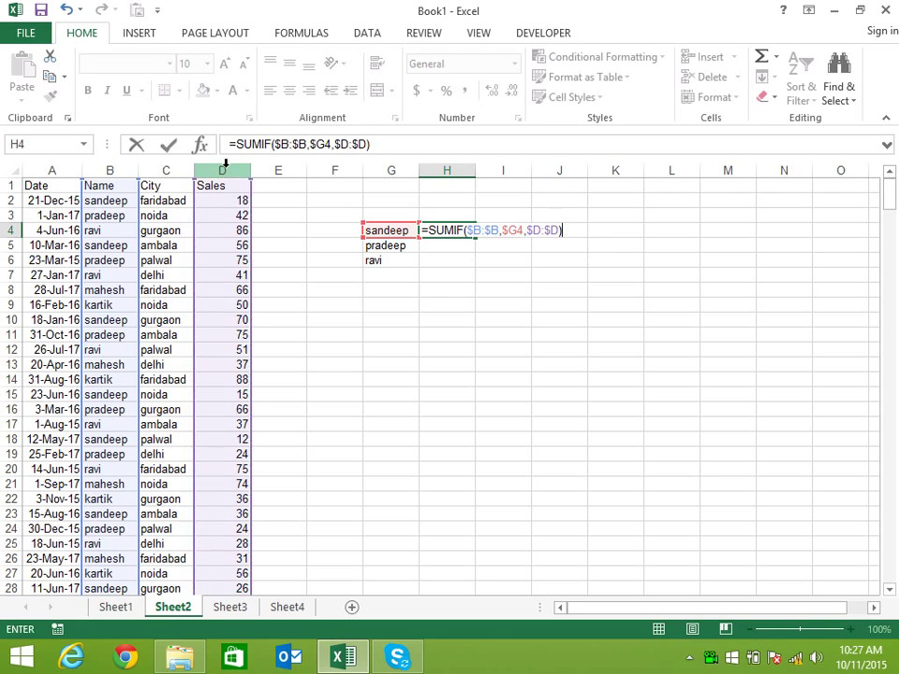
{"action": "key", "text": "Return"}
{"action": "left_click", "coordinate": [454, 230]}
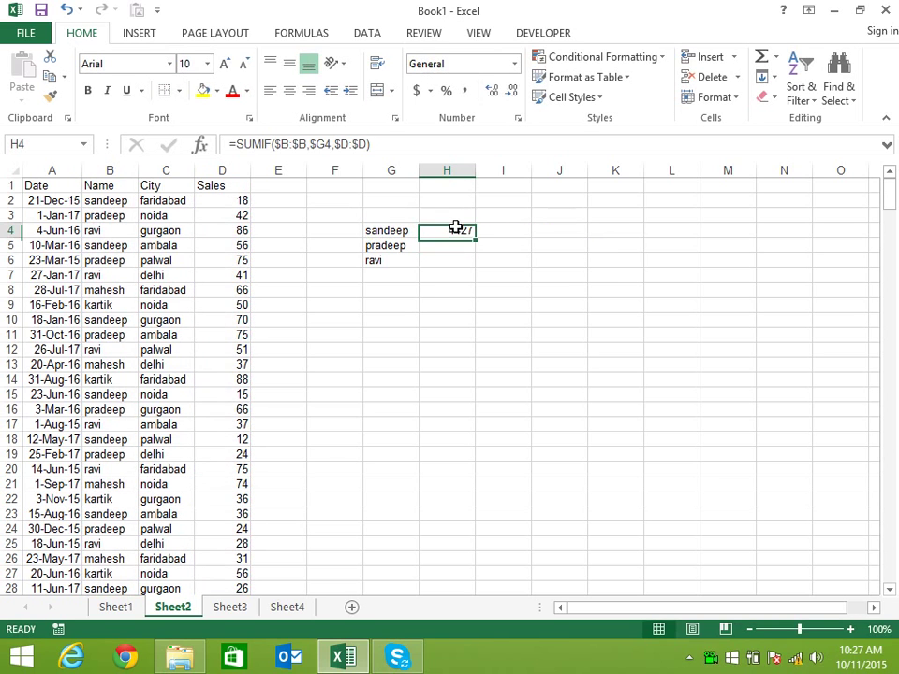
{"action": "left_click_drag", "start_coordinate": [476, 241], "coordinate": [477, 262]}
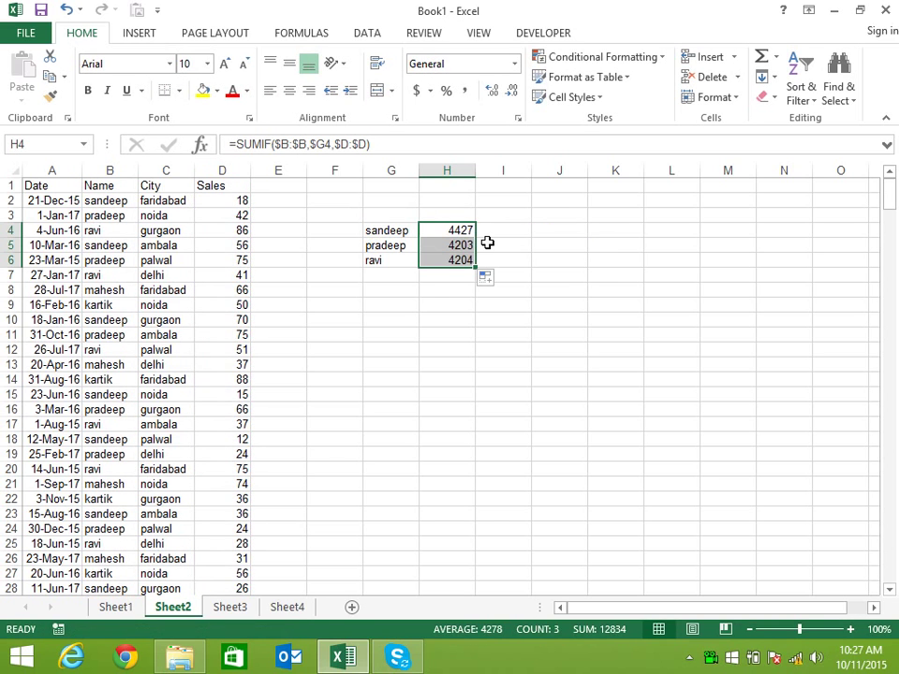
- Enter the header Faridabad in I3
{"action": "left_click", "coordinate": [500, 214]}
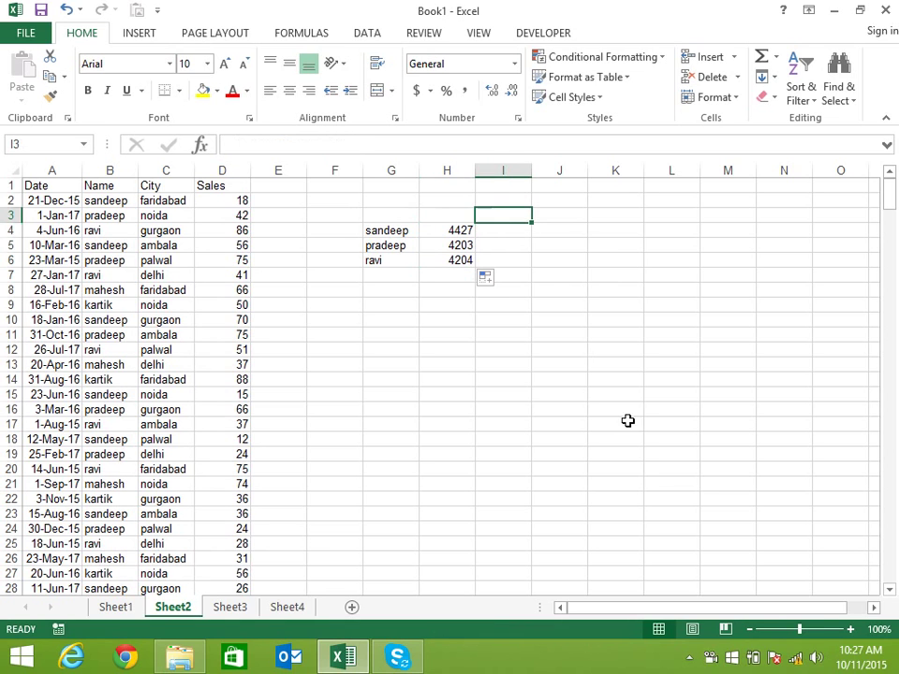
{"action": "type", "text": ">50"}
{"action": "key", "text": "Return"}
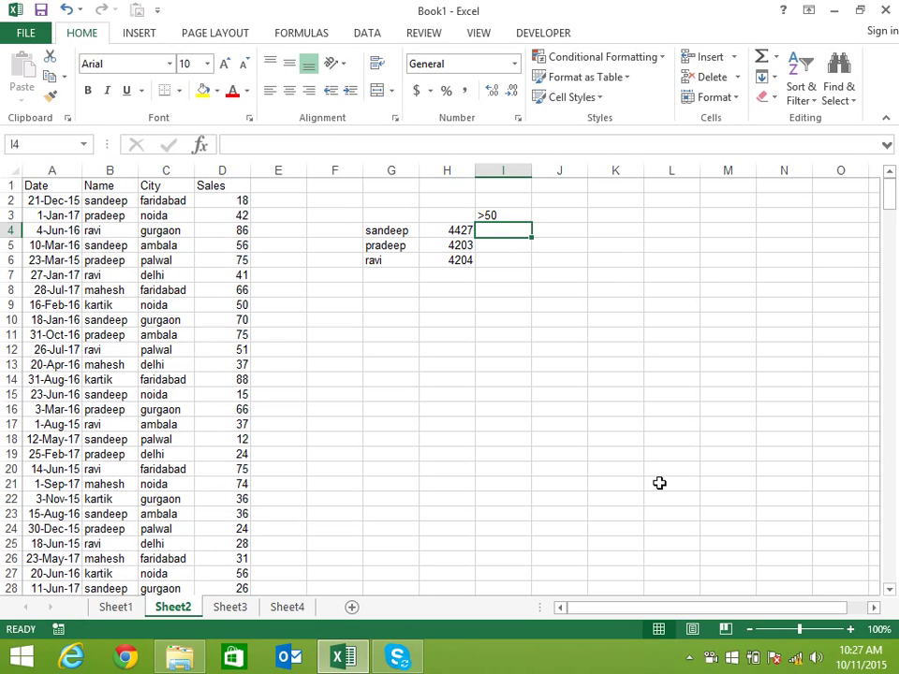
{"action": "key", "text": "Up"}
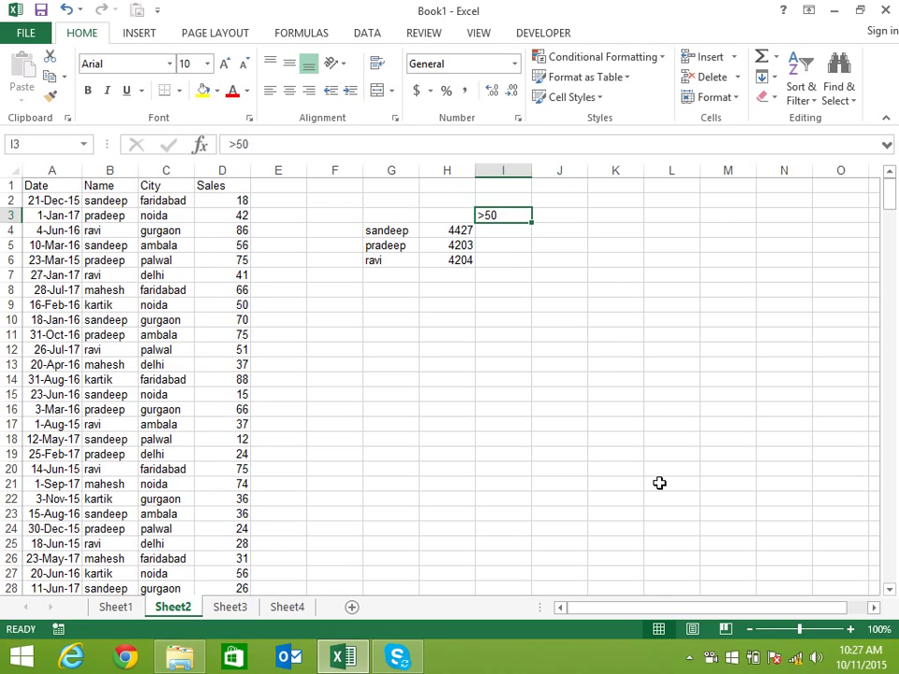
{"action": "type", "text": "Far"}
{"action": "type", "text": "daab"}
{"action": "key", "text": "BackSpace"}
{"action": "key", "text": "BackSpace"}
{"action": "type", "text": "ba"}
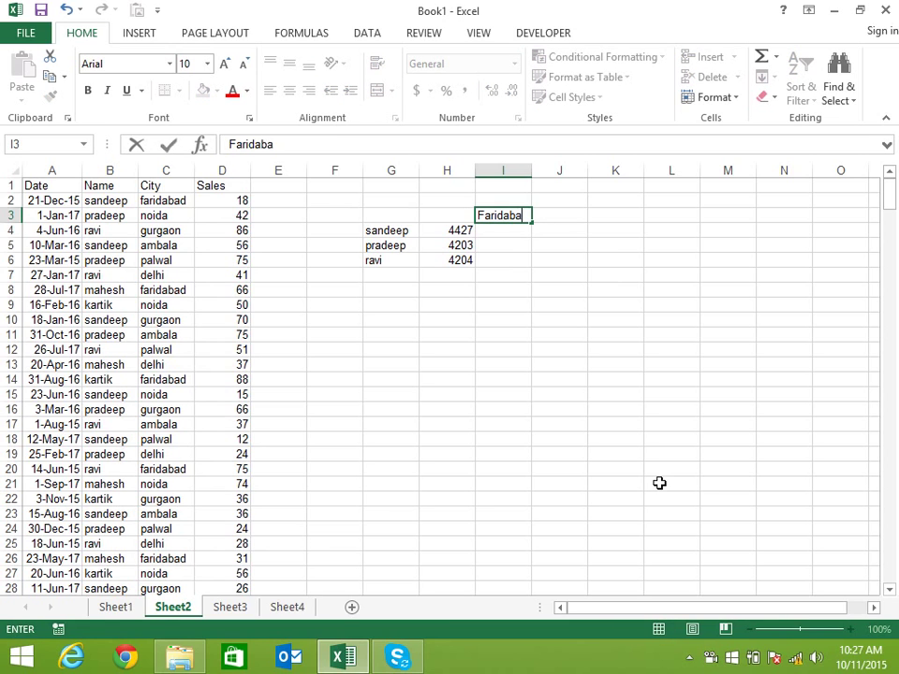
{"action": "type", "text": "d"}
{"action": "key", "text": "Return"}
- Begin a SUMIFS in I4 summing $D:$D where $B:$B matches $G4
{"action": "type", "text": "="}
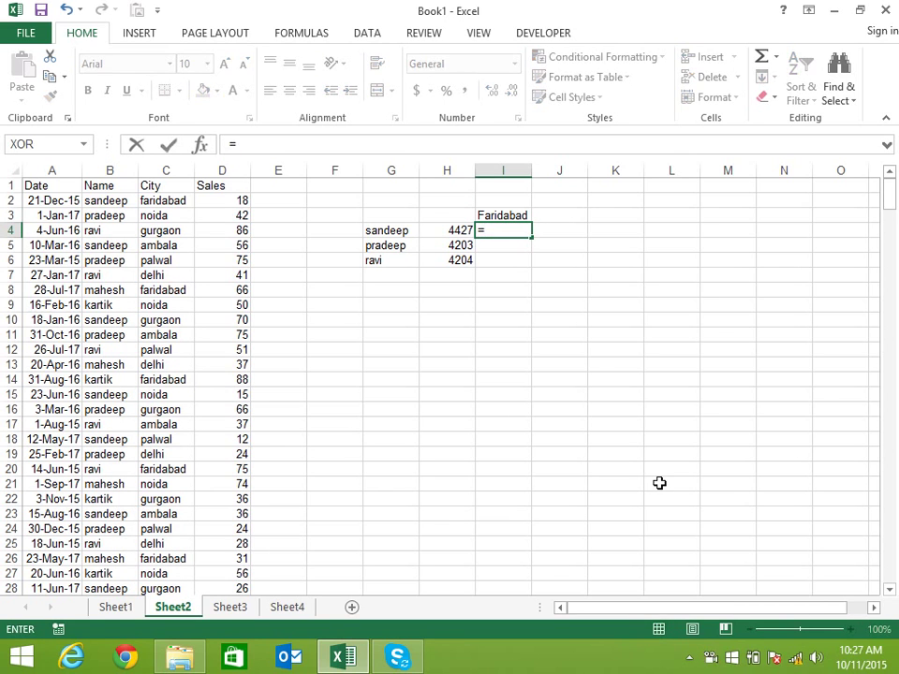
{"action": "type", "text": "sum"}
{"action": "key", "text": "Down"}
{"action": "key", "text": "Down"}
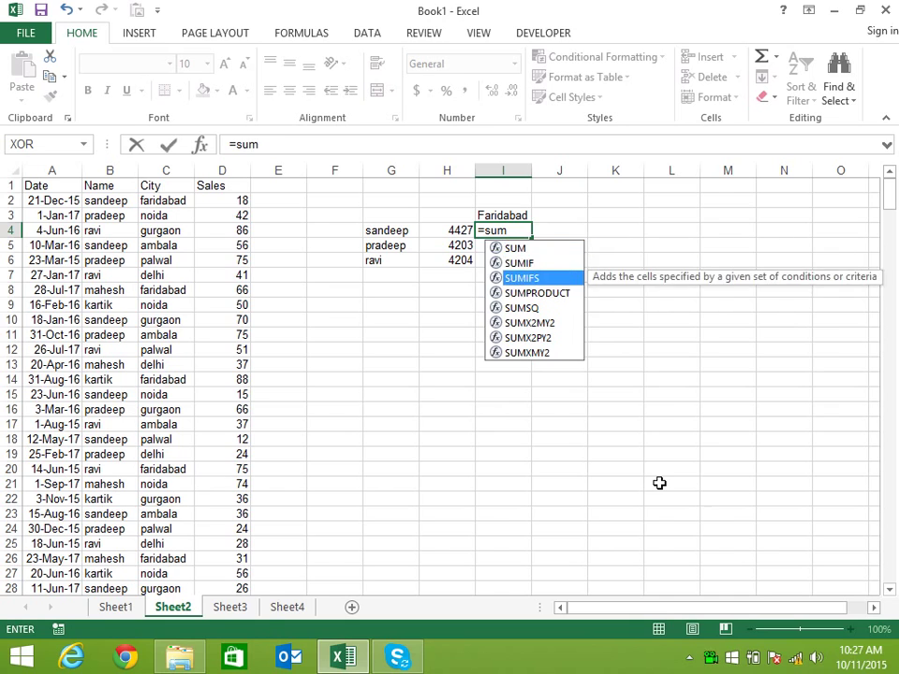
{"action": "key", "text": "Tab"}
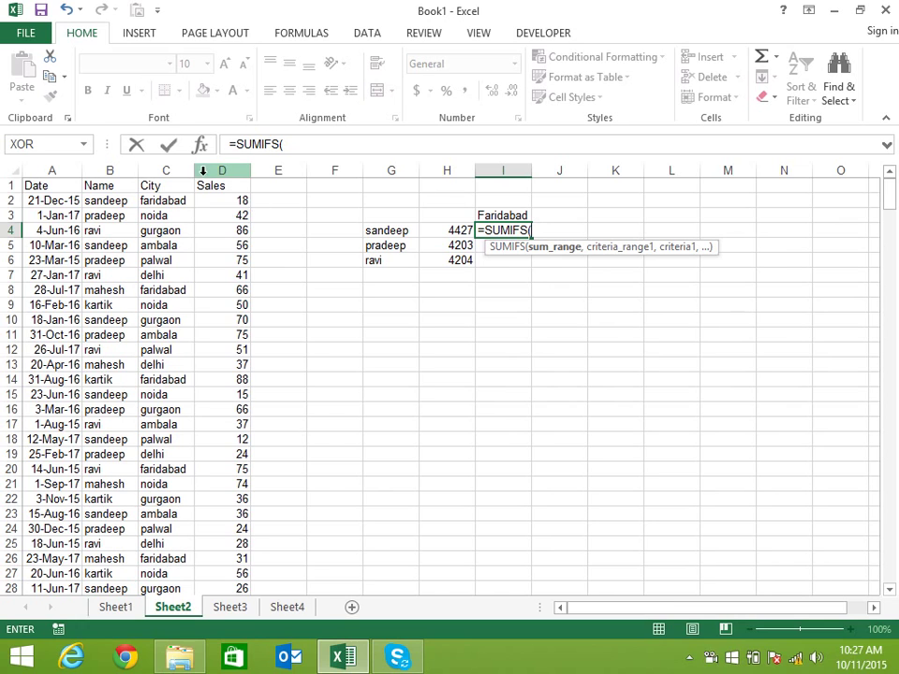
{"action": "left_click", "coordinate": [224, 168]}
{"action": "key", "text": "F4"}
{"action": "type", "text": ","}
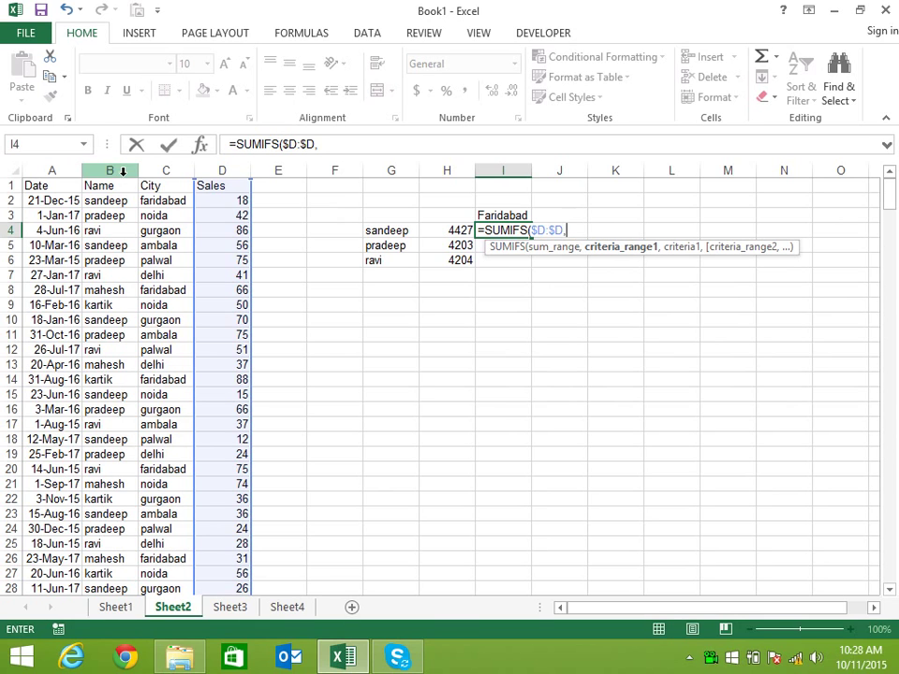
{"action": "left_click", "coordinate": [121, 171]}
{"action": "key", "text": "F4"}
{"action": "type", "text": ","}
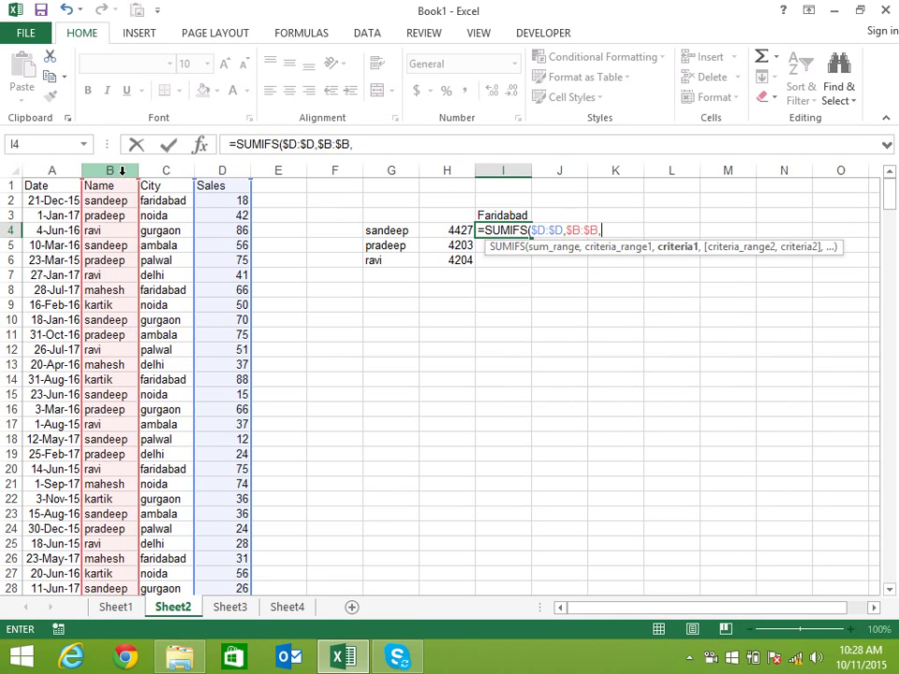
{"action": "left_click", "coordinate": [392, 228]}
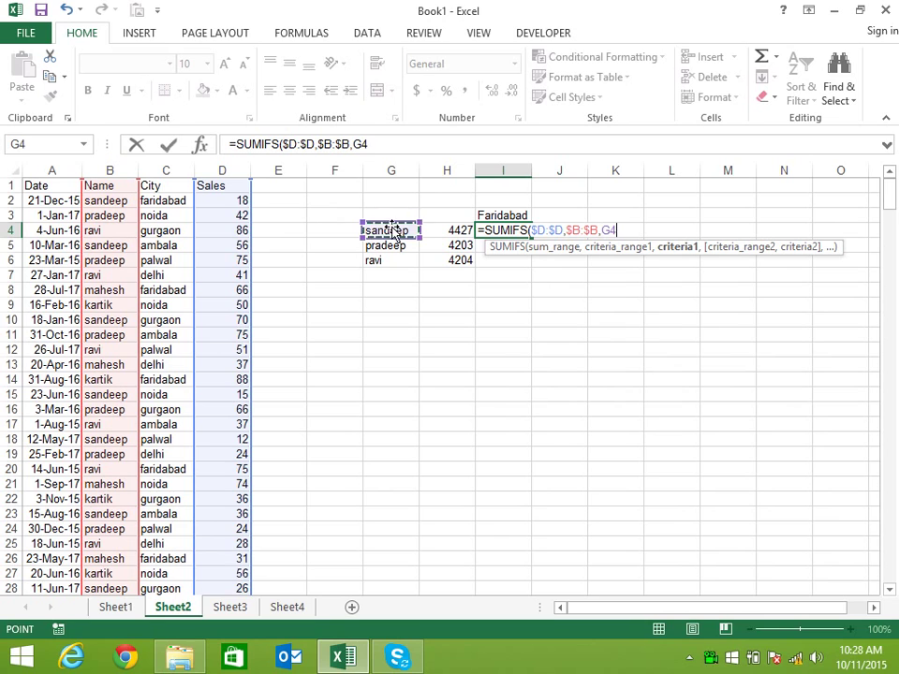
{"action": "key", "text": "F4"}
{"action": "key", "text": "F4"}
{"action": "key", "text": "F4"}
{"action": "type", "text": "$G4,"}
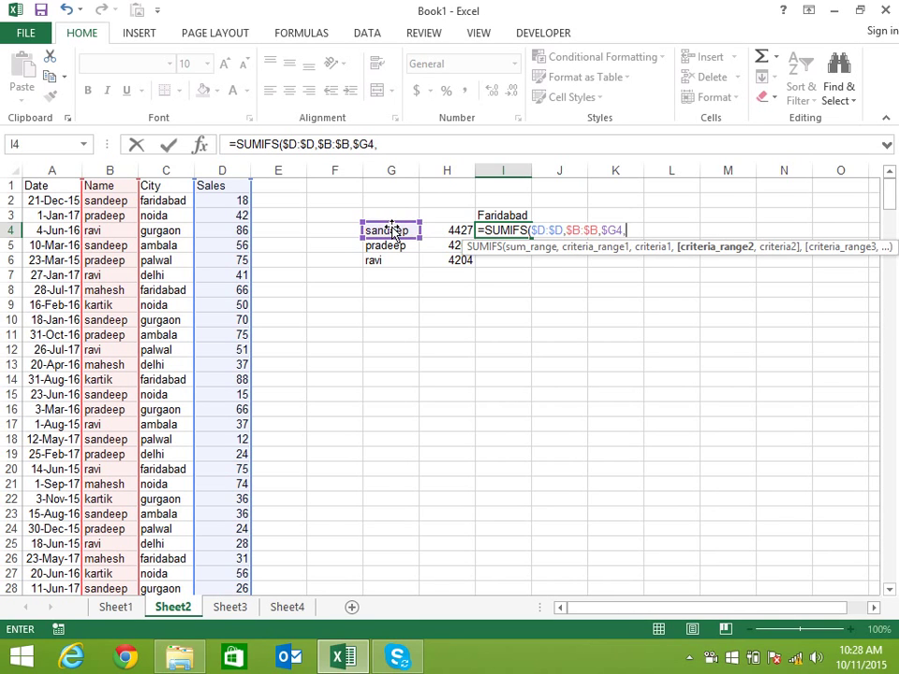
- Add City column C matched to $I$3, then fill I4:I6 to get 701, 770 and 744
{"action": "left_click", "coordinate": [223, 169]}
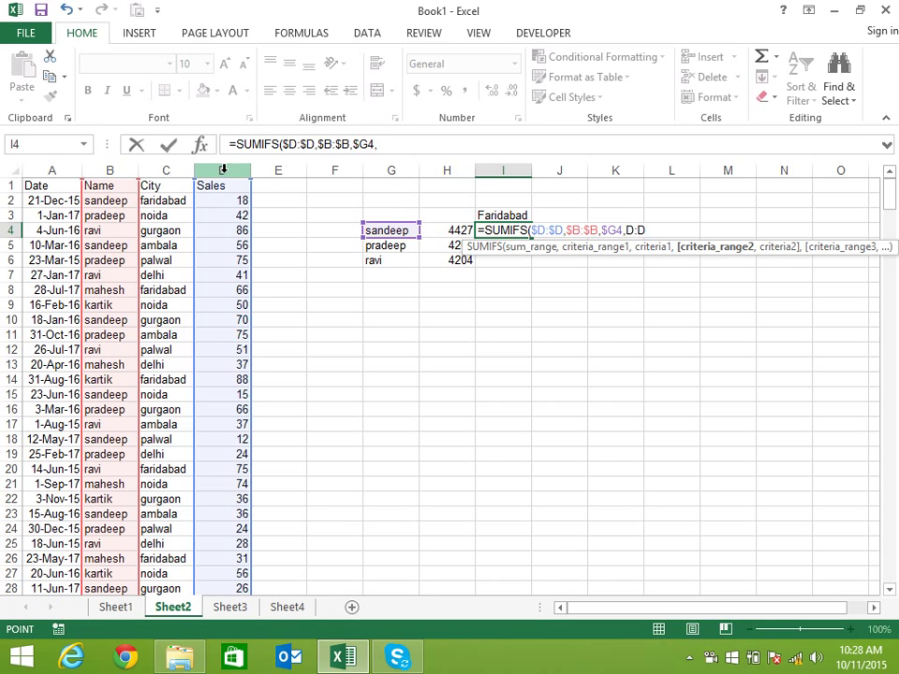
{"action": "key", "text": "F4"}
{"action": "type", "text": "$D,"}
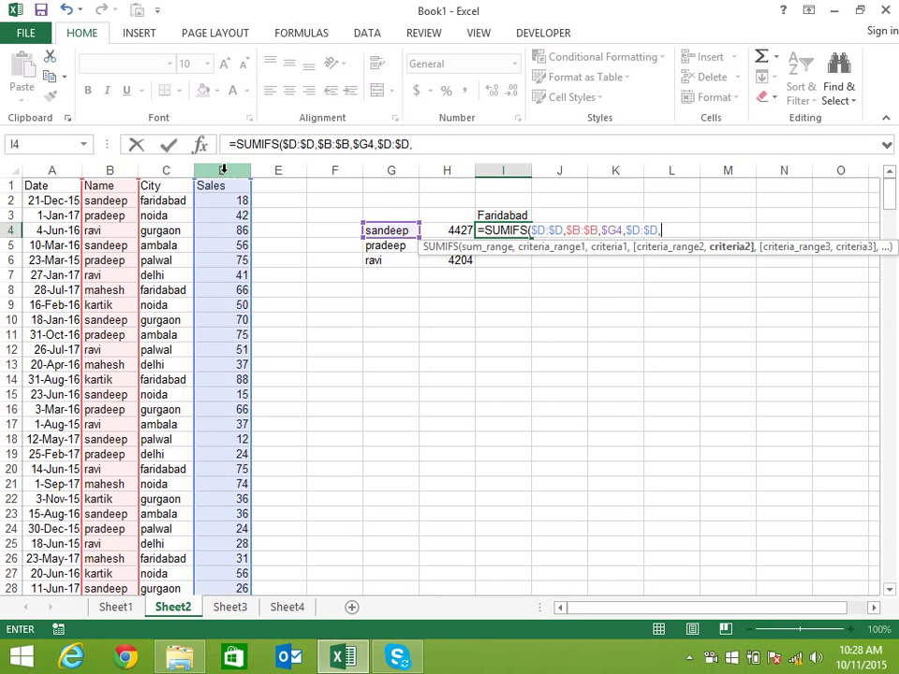
{"action": "key", "text": "BackSpace"}
{"action": "key", "text": "BackSpace"}
{"action": "key", "text": "BackSpace"}
{"action": "key", "text": "BackSpace"}
{"action": "key", "text": "BackSpace"}
{"action": "key", "text": "BackSpace"}
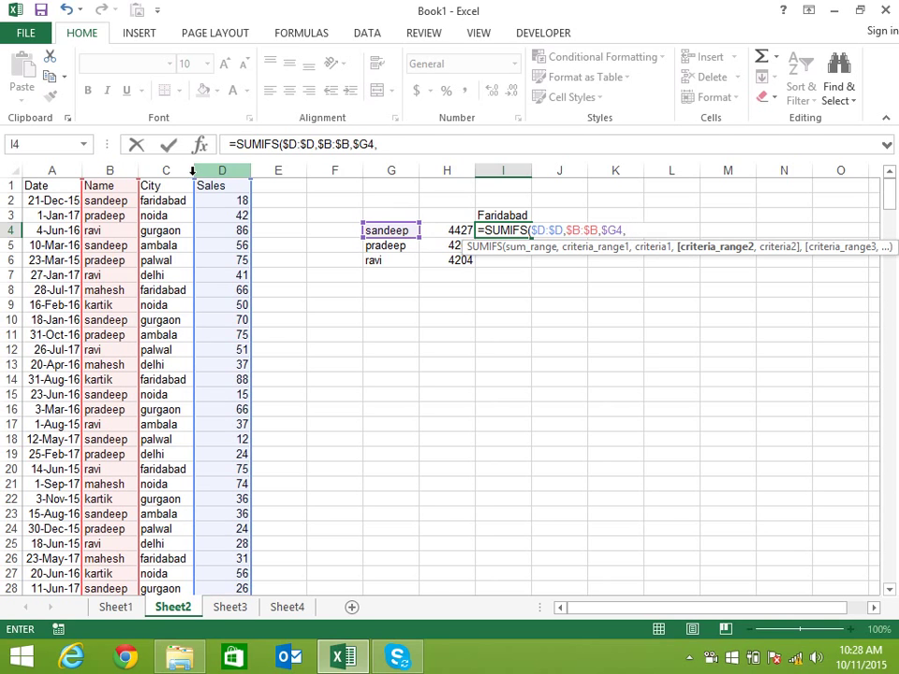
{"action": "left_click", "coordinate": [177, 173]}
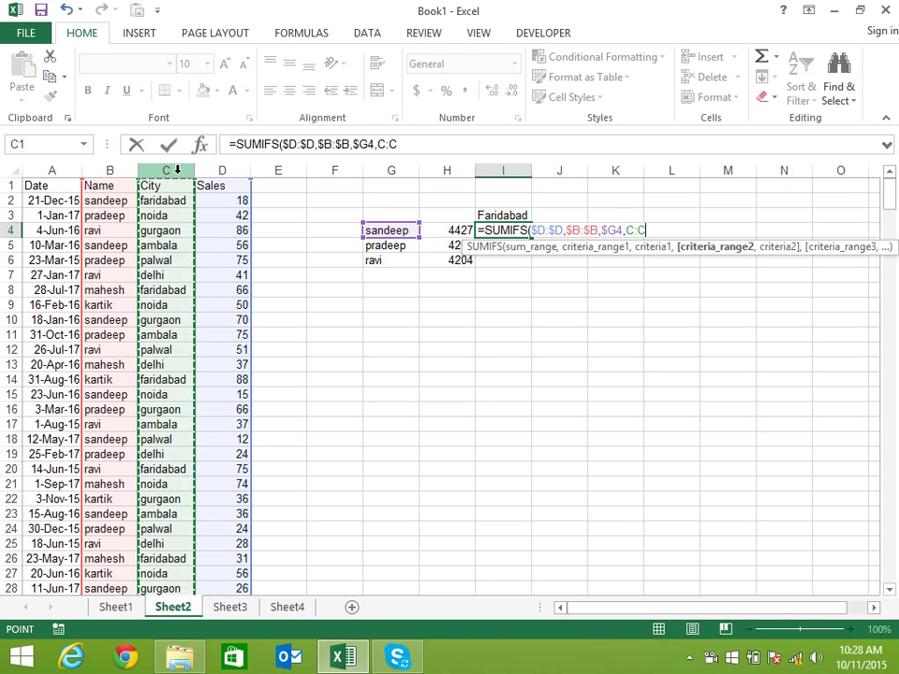
{"action": "type", "text": ","}
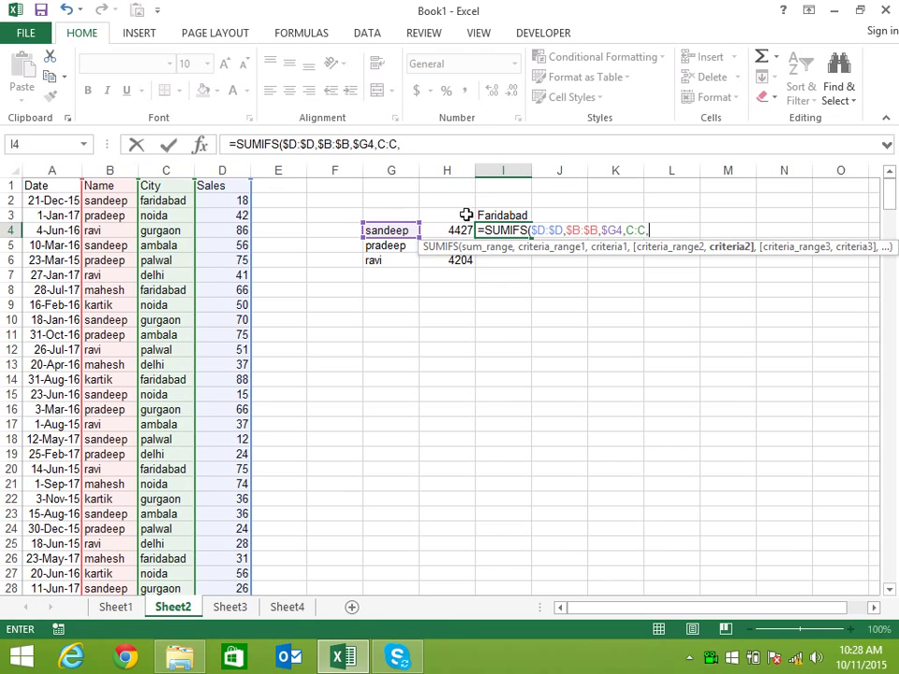
{"action": "left_click", "coordinate": [490, 214]}
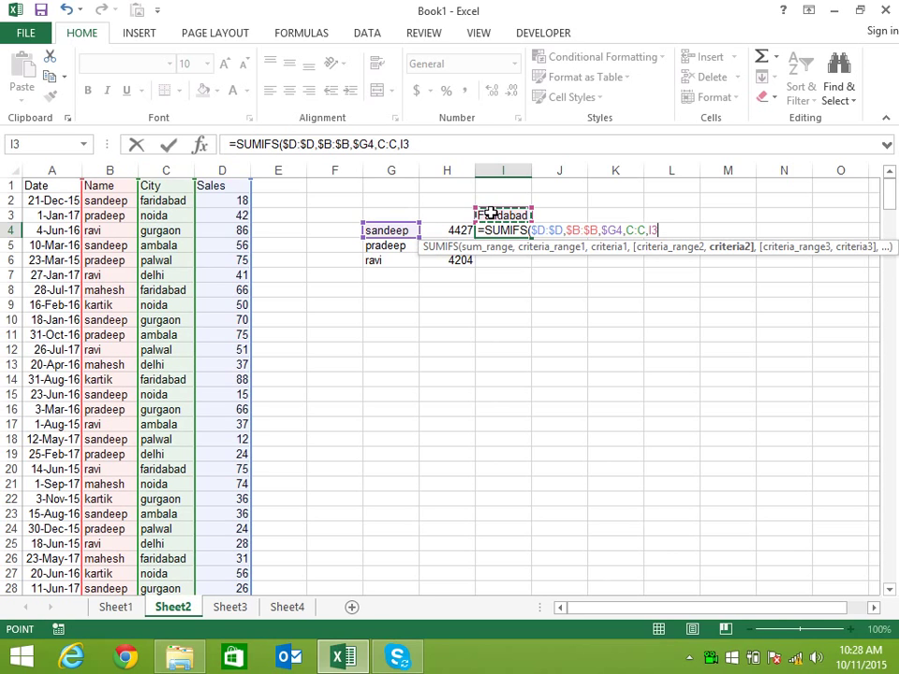
{"action": "key", "text": "F4"}
{"action": "key", "text": "Return"}
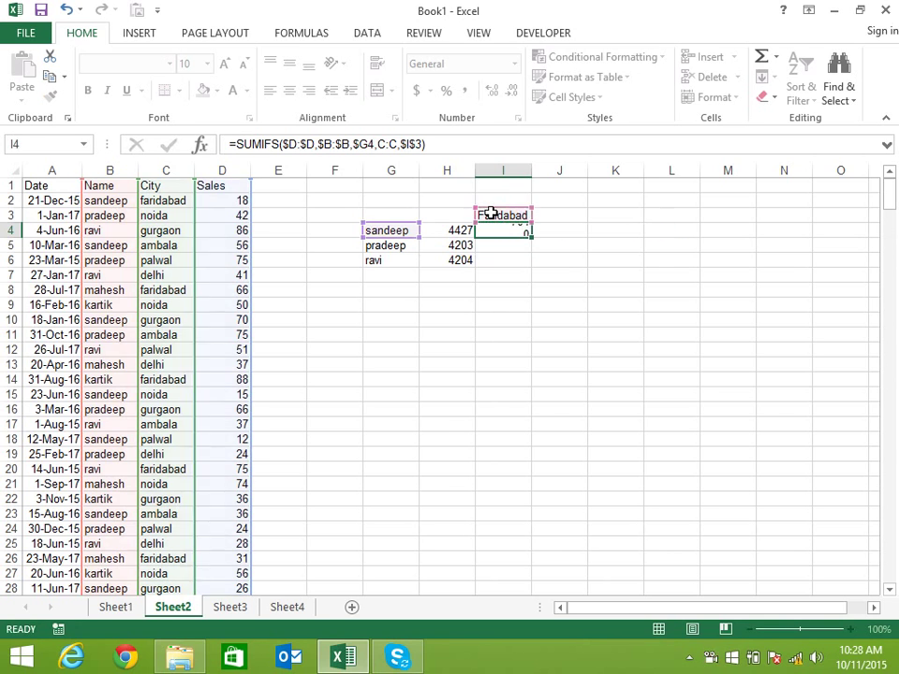
{"action": "left_click", "coordinate": [515, 232]}
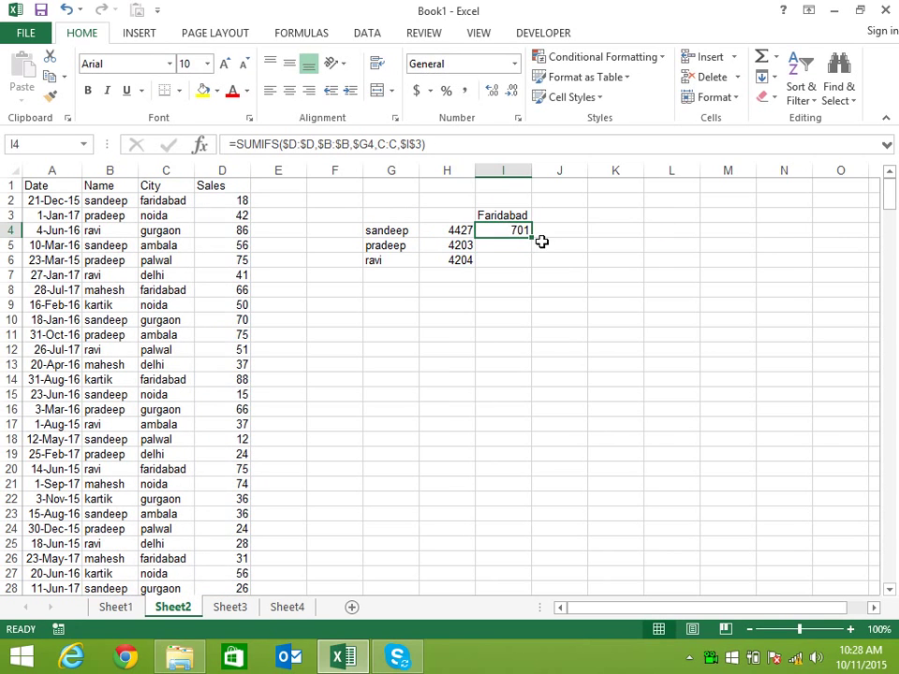
{"action": "left_click_drag", "start_coordinate": [530, 237], "coordinate": [530, 266]}
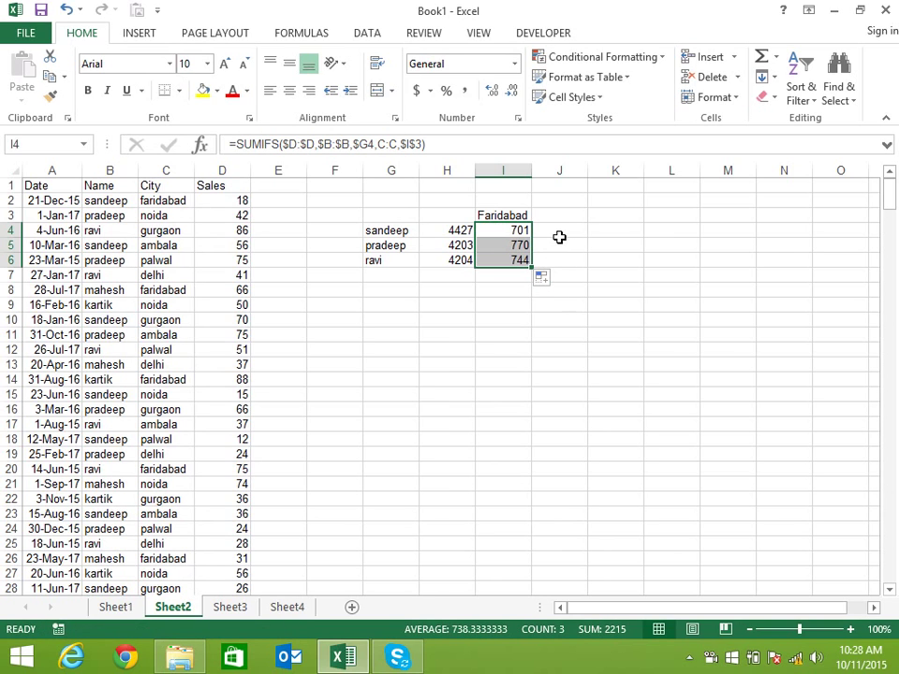
- Enter the header >50 in J3
{"action": "left_click_drag", "start_coordinate": [556, 218], "coordinate": [558, 232]}
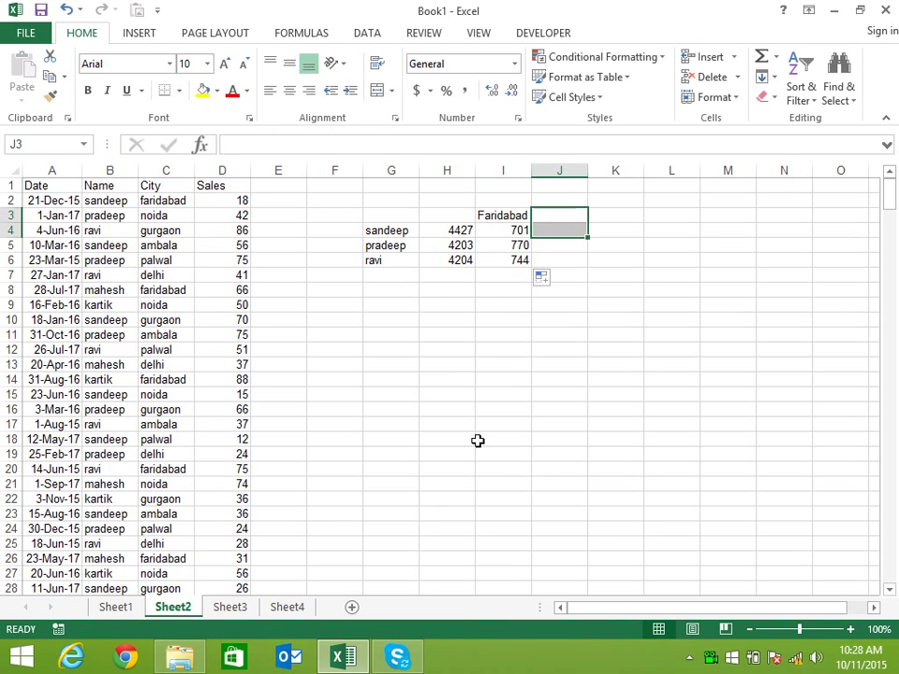
{"action": "key", "text": "shift+Up"}
{"action": "type", "text": ">50"}
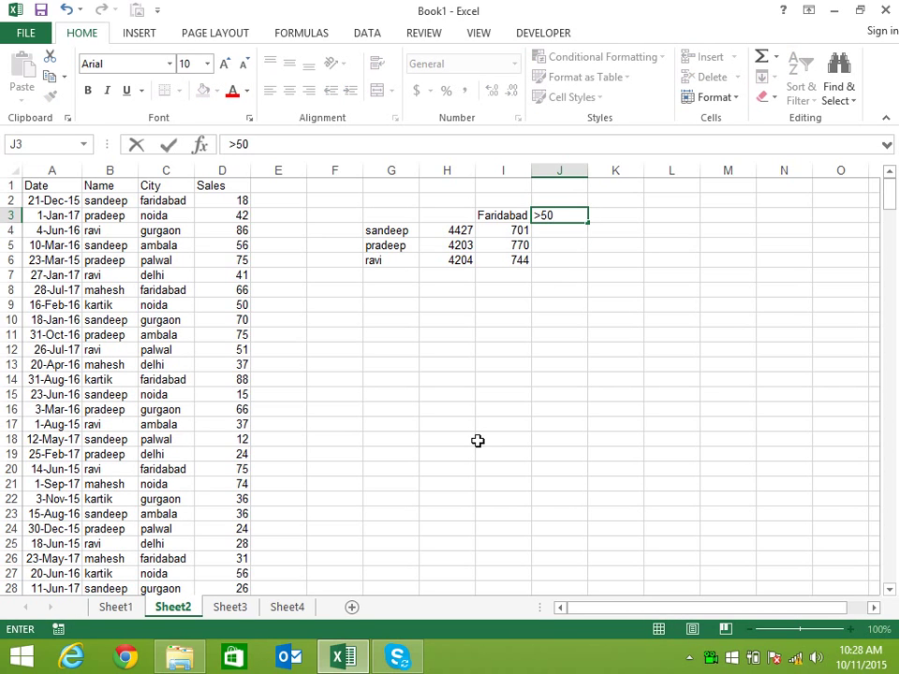
{"action": "key", "text": "Return"}
- Enter =SUMIF(D:D,">50") in J4, totalling 13153
{"action": "type", "text": "="}
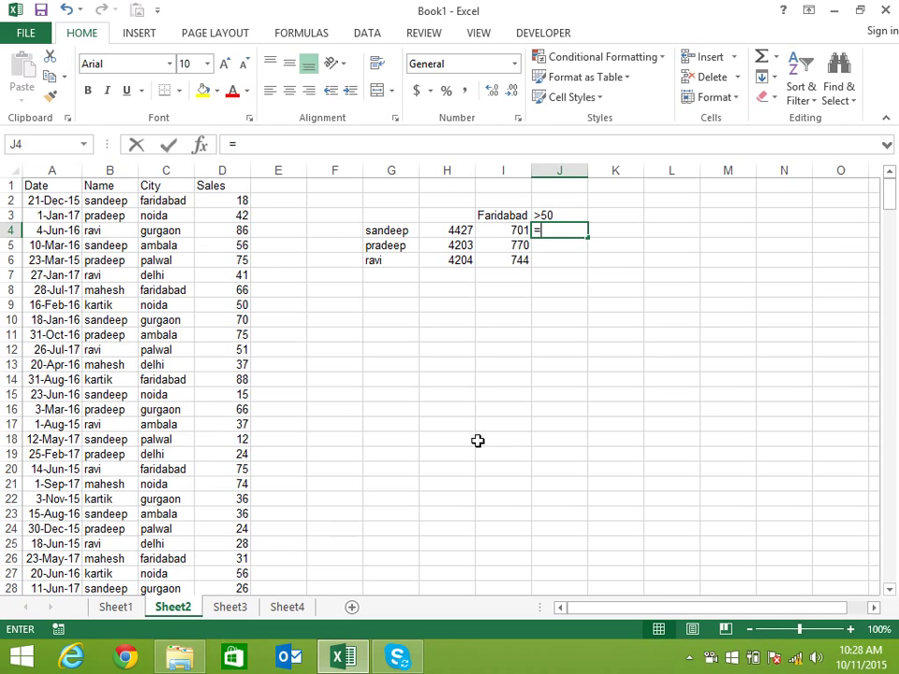
{"action": "type", "text": "sum"}
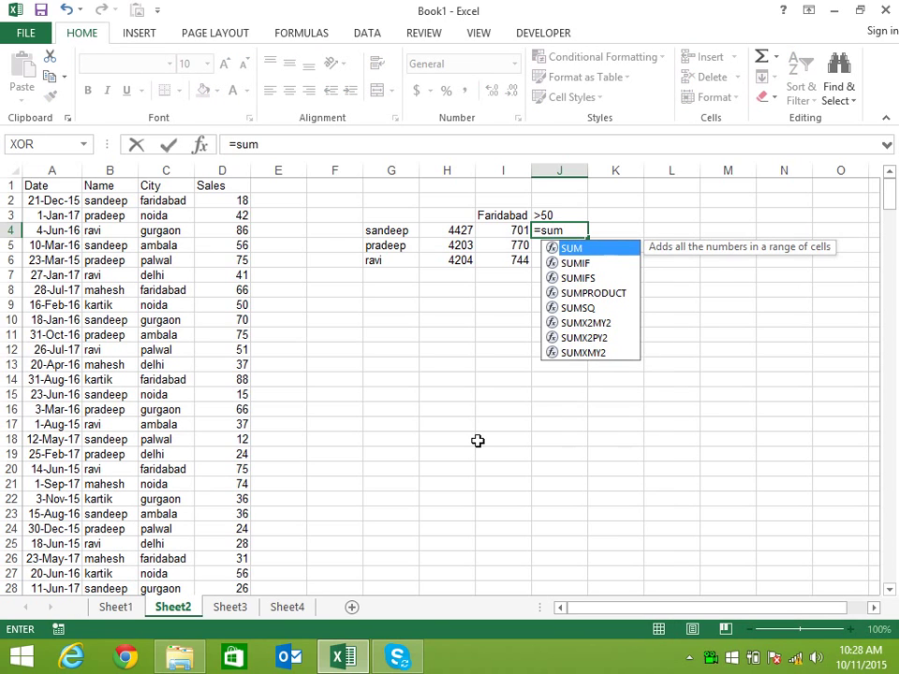
{"action": "key", "text": "Down"}
{"action": "key", "text": "Down"}
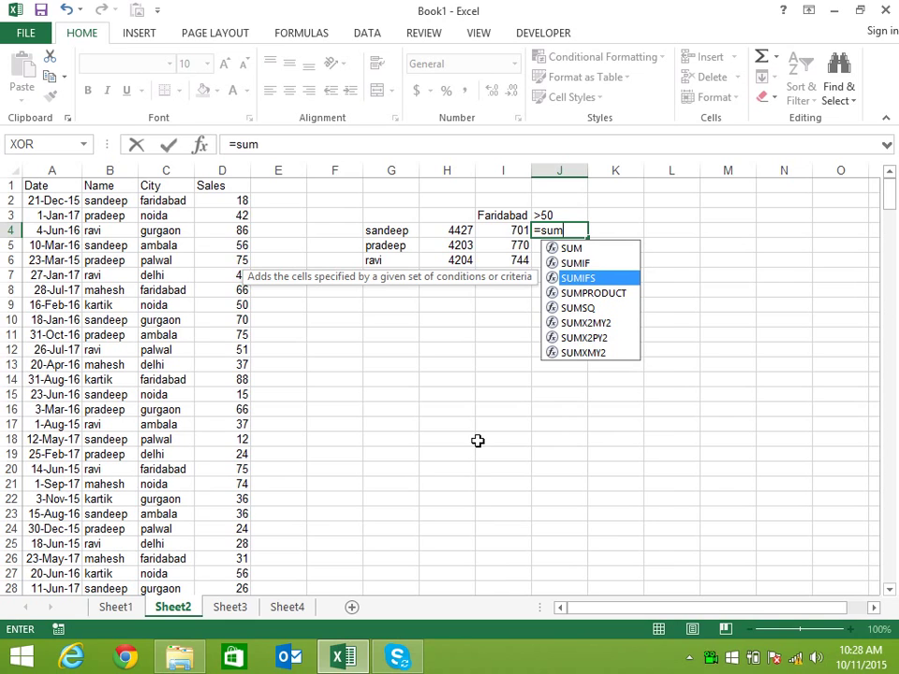
{"action": "key", "text": "Up"}
{"action": "key", "text": "Tab"}
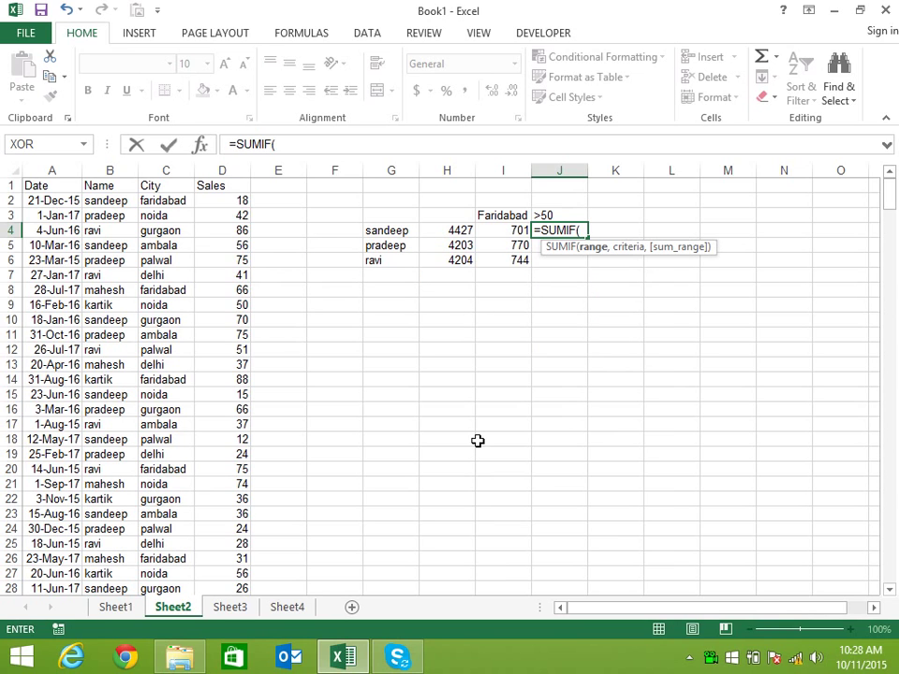
{"action": "left_click", "coordinate": [215, 172]}
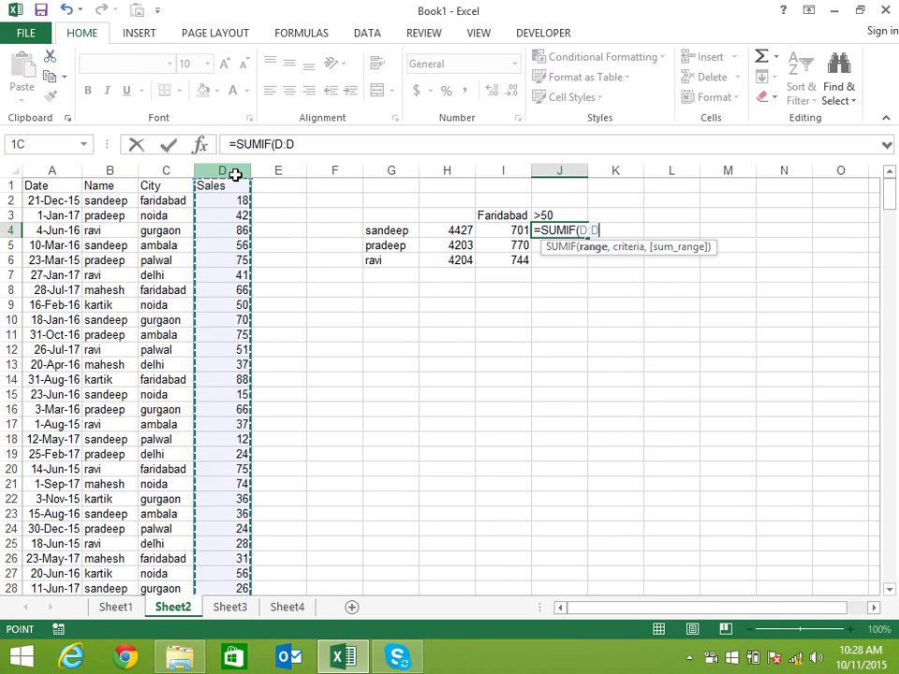
{"action": "type", "text": ",\">"}
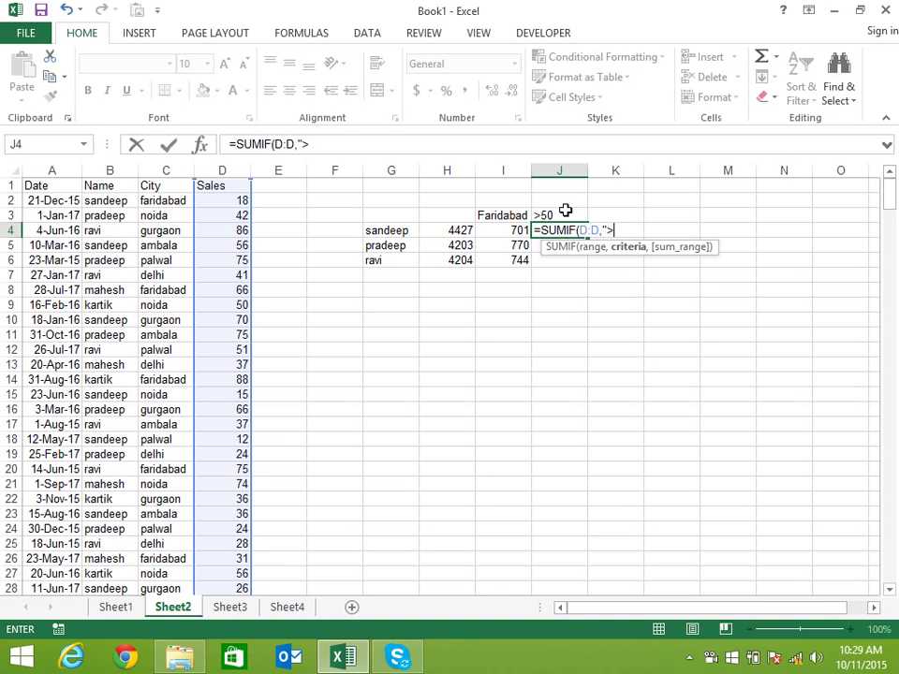
{"action": "type", "text": "5"}
{"action": "type", "text": ")"}
{"action": "key", "text": "Return"}
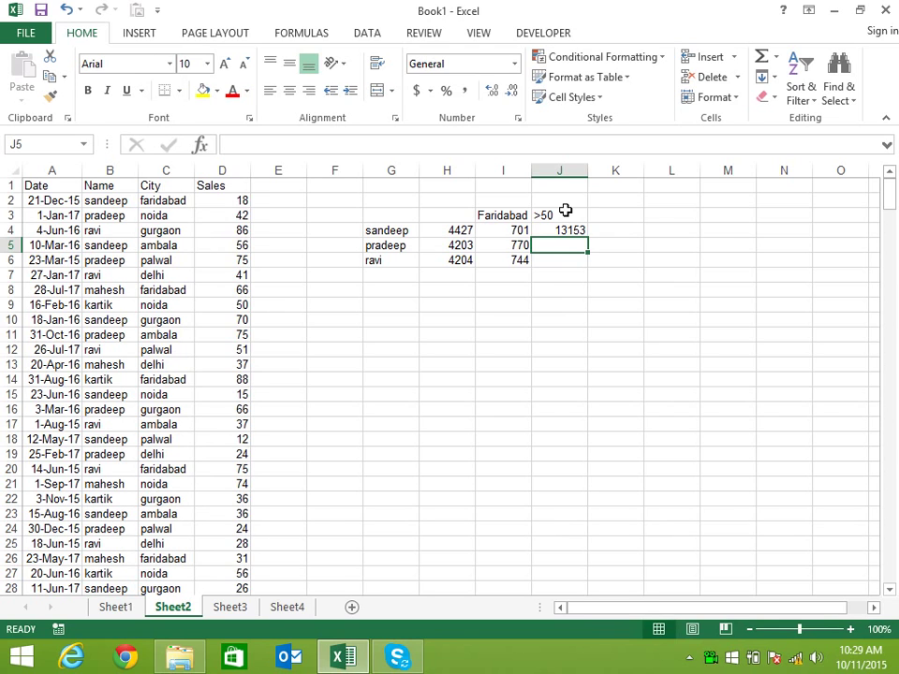
{"action": "key", "text": "Up"}
{"action": "key", "text": "F2"}
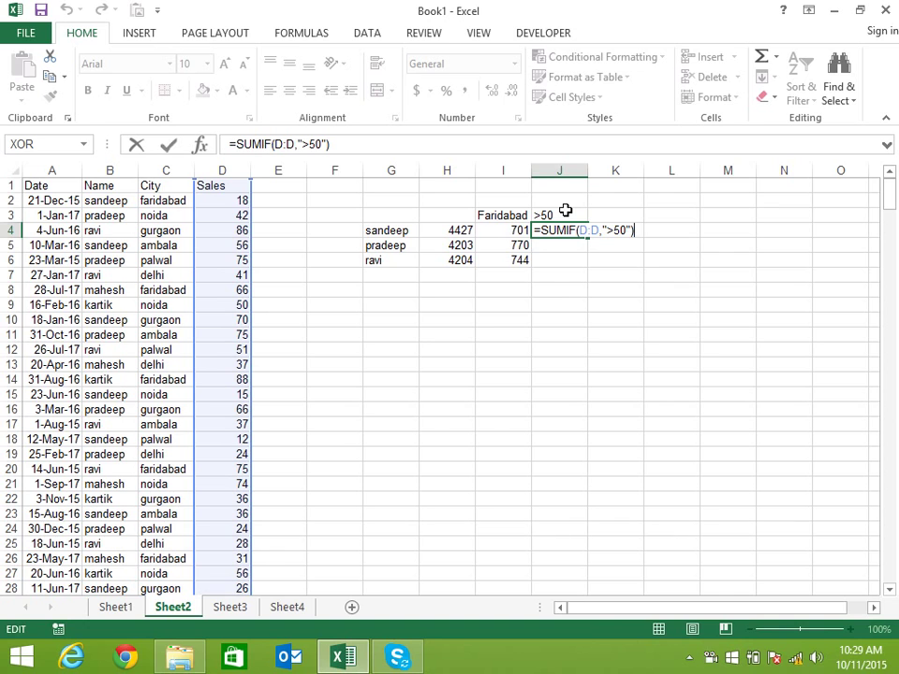
{"action": "key", "text": "ctrl+Return"}
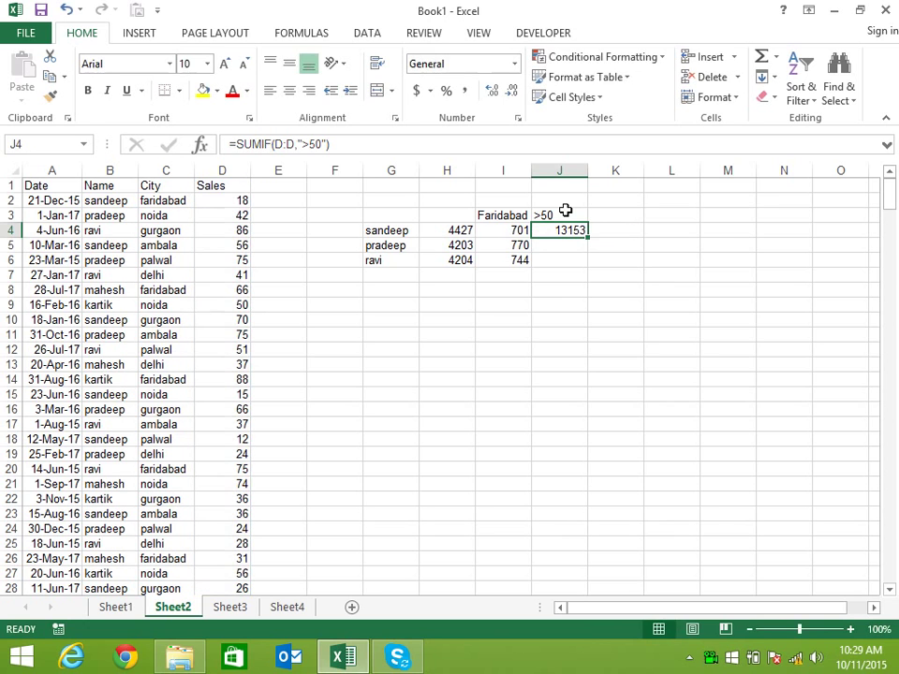
{"action": "key", "text": "Down"}
- Enter =SUMIF(B:B,"s*",D:D) in J5 to total sales for names starting with s
{"action": "type", "text": "=su"}
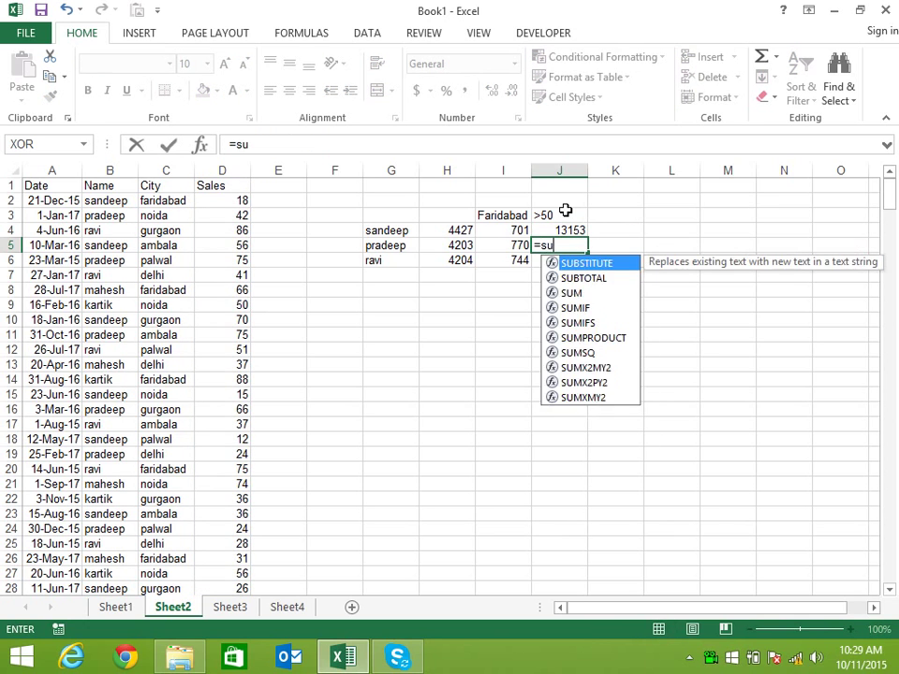
{"action": "type", "text": "m"}
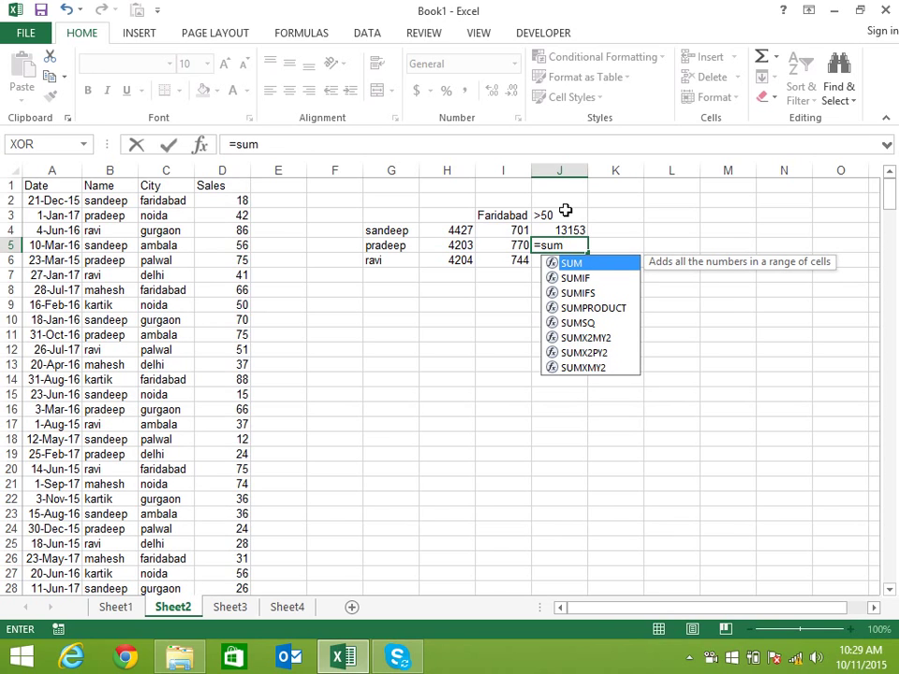
{"action": "key", "text": "Down"}
{"action": "key", "text": "Tab"}
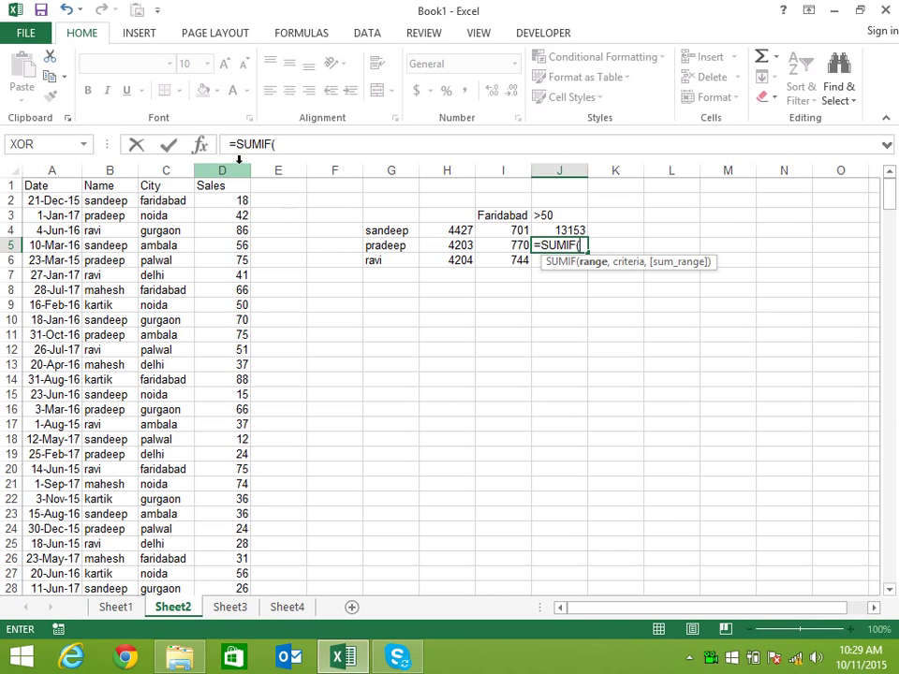
{"action": "left_click", "coordinate": [107, 170]}
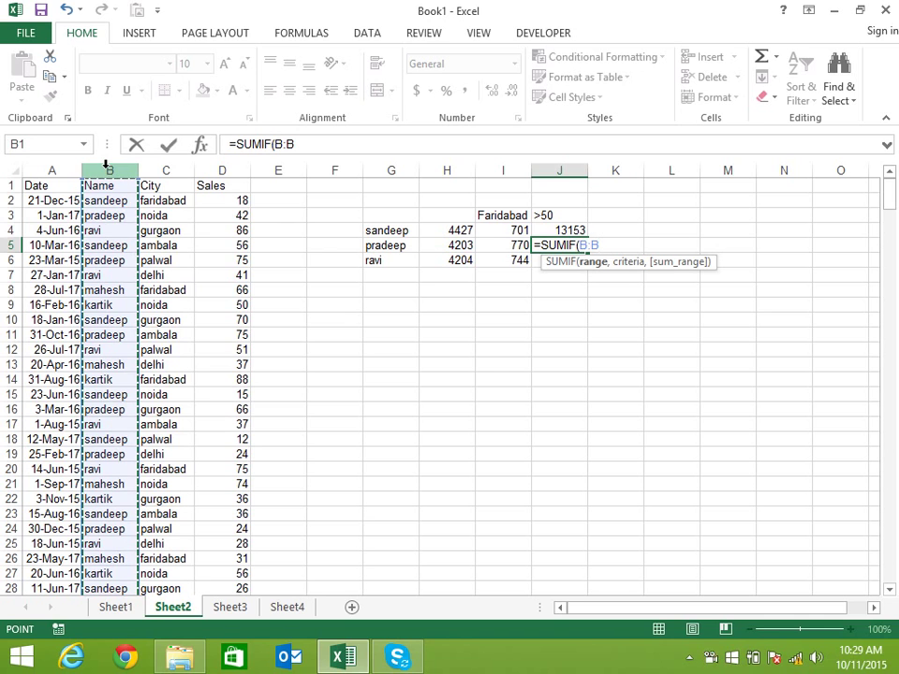
{"action": "type", "text": ",\""}
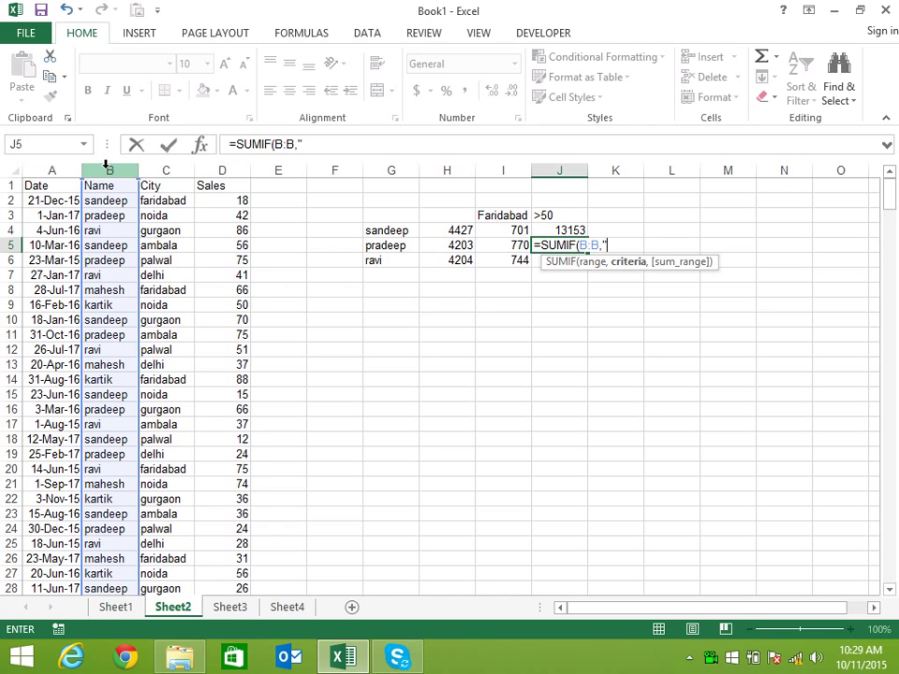
{"action": "type", "text": "s*\","}
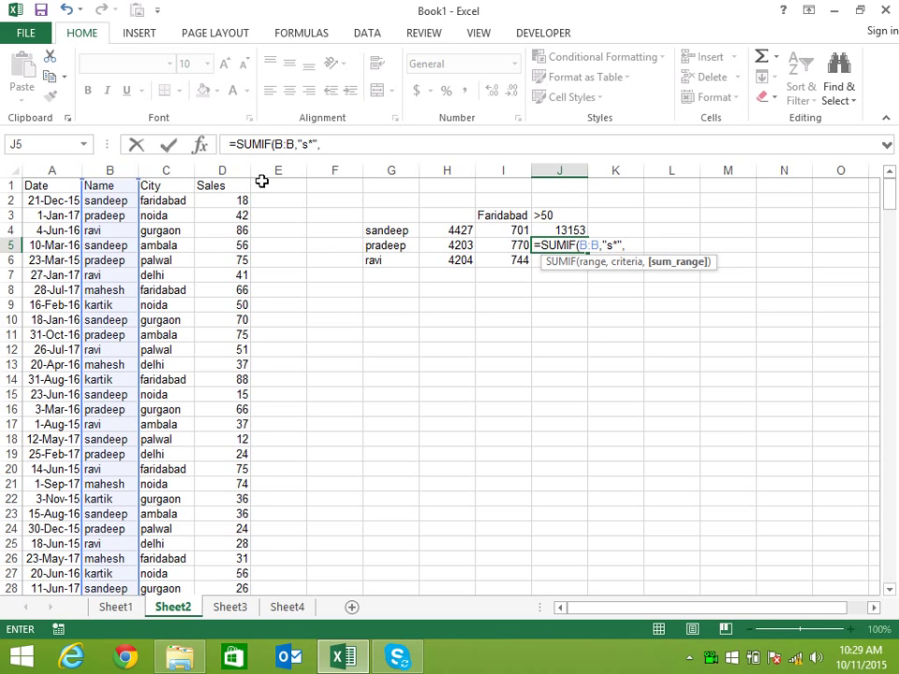
{"action": "left_click", "coordinate": [222, 169]}
{"action": "type", "text": ")"}
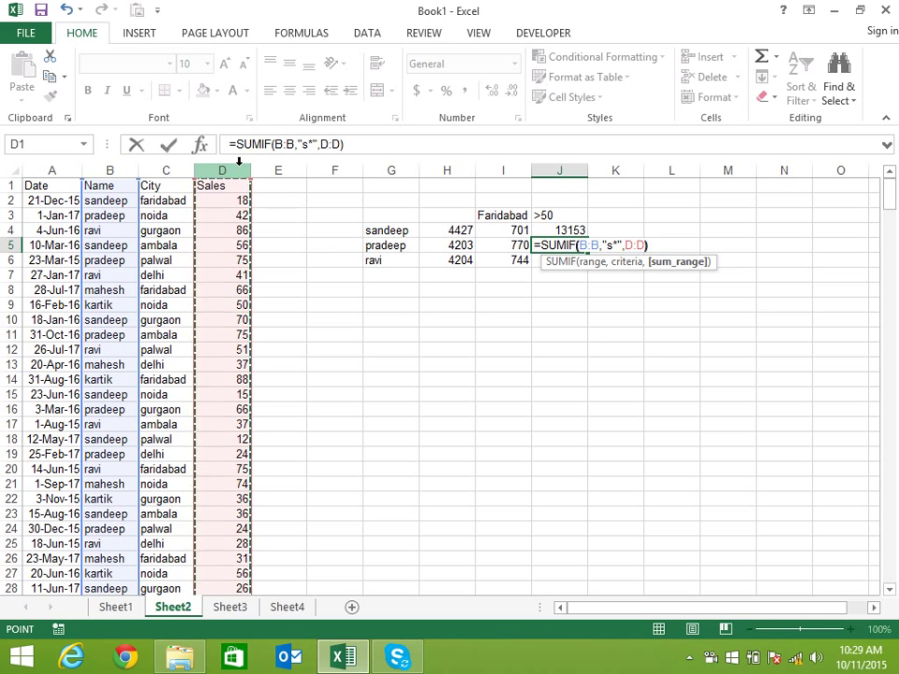
{"action": "key", "text": "Return"}
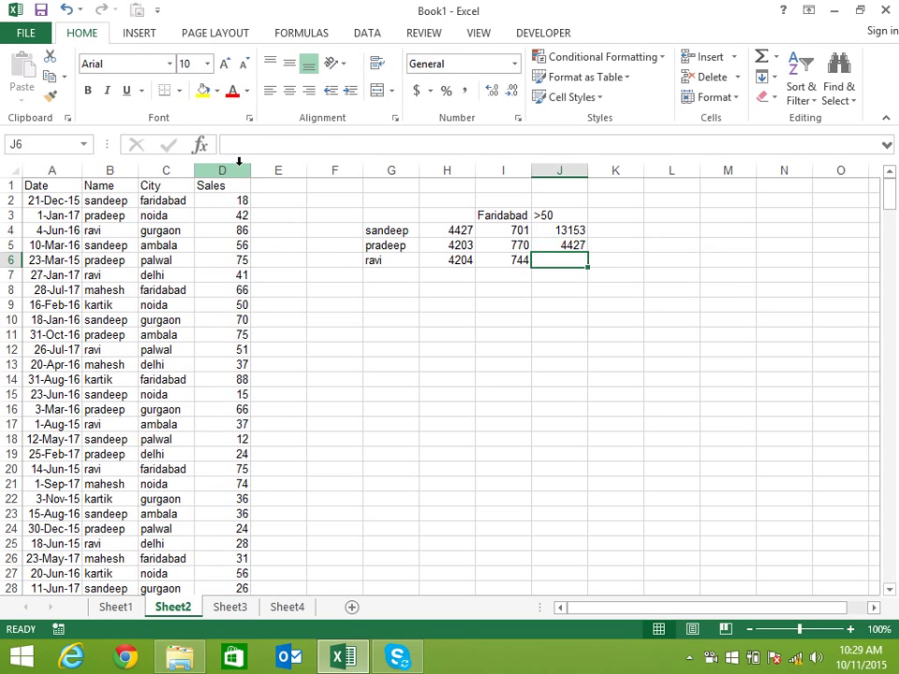
- Overwrite the name in B4 with a new name beginning with s
{"action": "key", "text": "Up"}
{"action": "key", "text": "Left"}
{"action": "key", "text": "Left"}
{"action": "key", "text": "Left"}
{"action": "key", "text": "Left"}
{"action": "key", "text": "Left"}
{"action": "key", "text": "Left"}
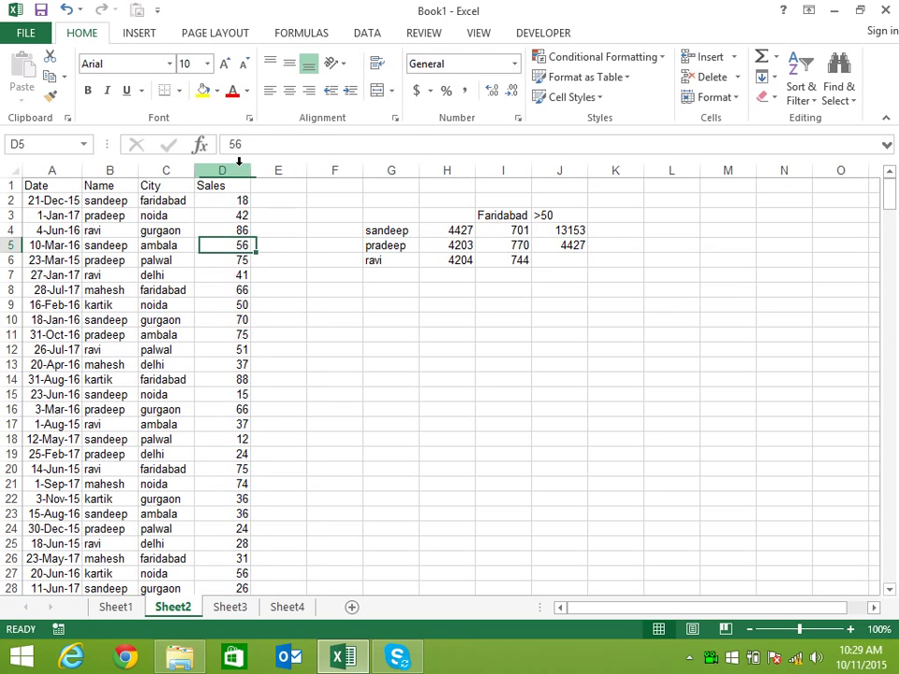
{"action": "key", "text": "Left"}
{"action": "key", "text": "Left"}
{"action": "key", "text": "Up"}
{"action": "type", "text": "sudhir"}
{"action": "key", "text": "Return"}
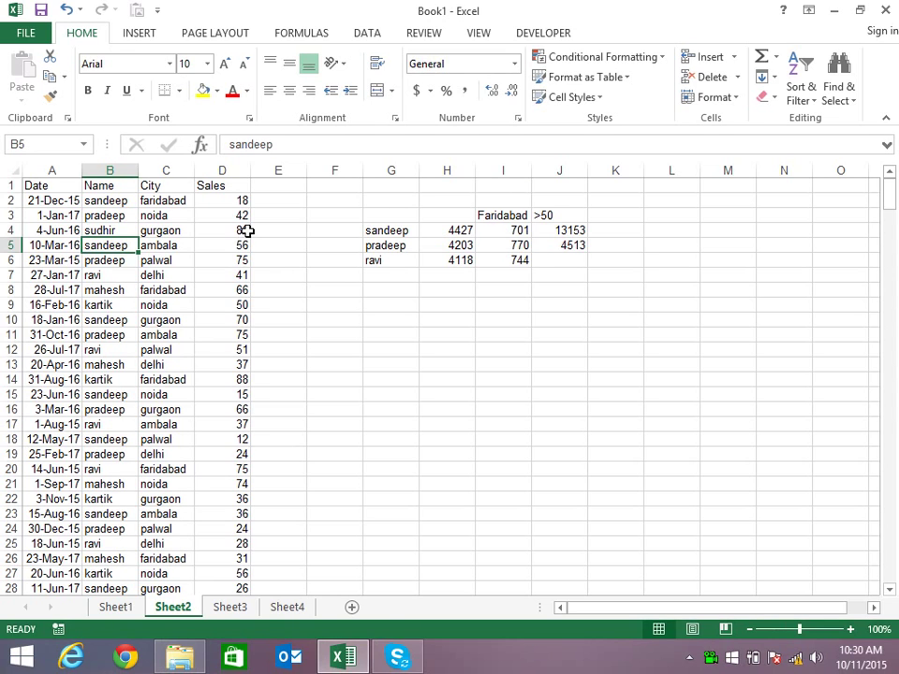
- Check the H4 total and inspect the J5 formula, now returning 4513
{"action": "left_click", "coordinate": [554, 246]}
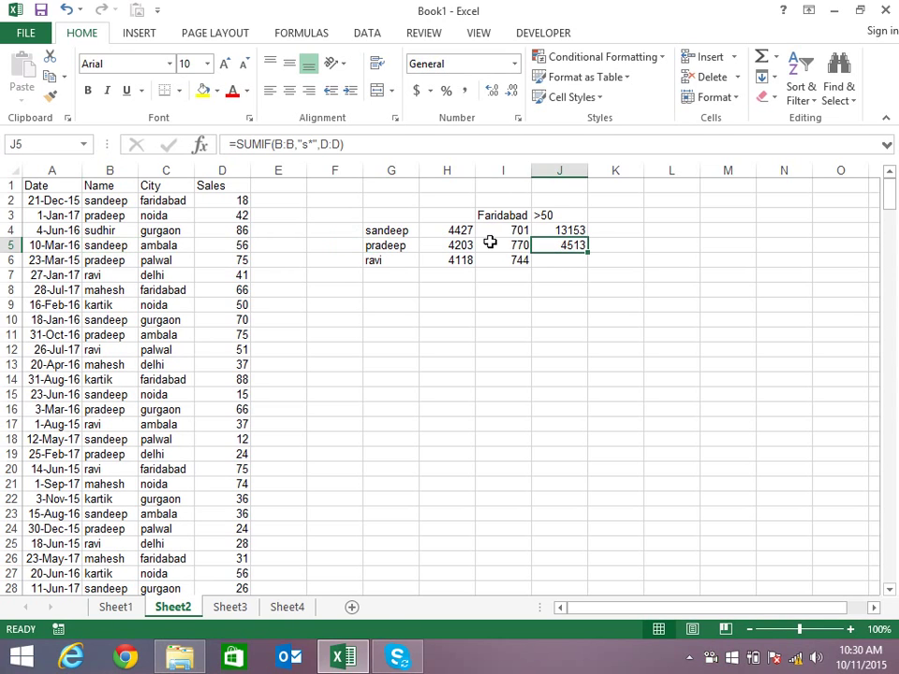
{"action": "left_click", "coordinate": [467, 231]}
{"action": "left_click", "coordinate": [550, 246]}
{"action": "double_click", "coordinate": [550, 246]}
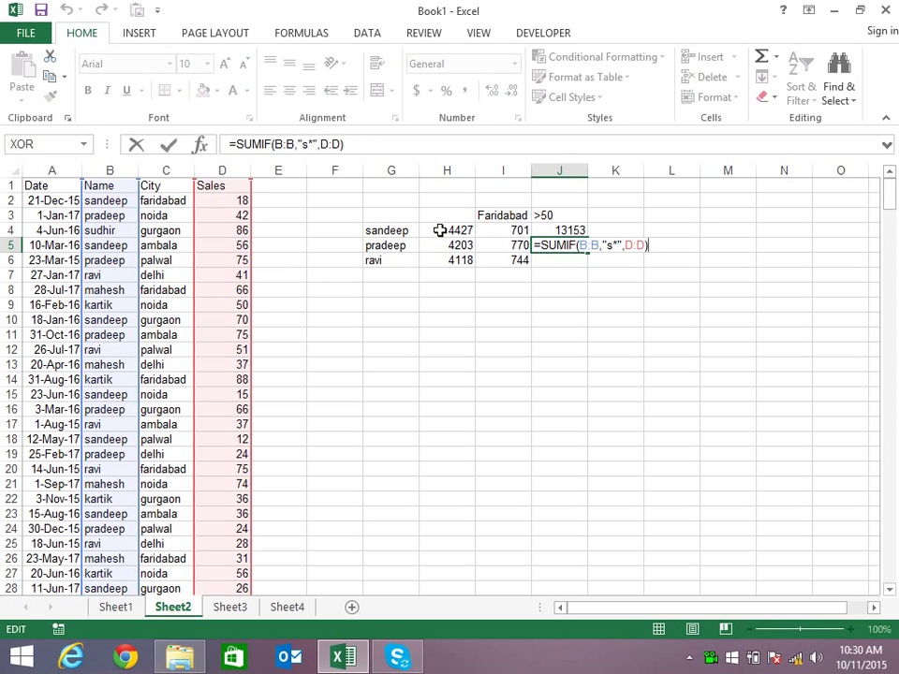
{"action": "key", "text": "Escape"}
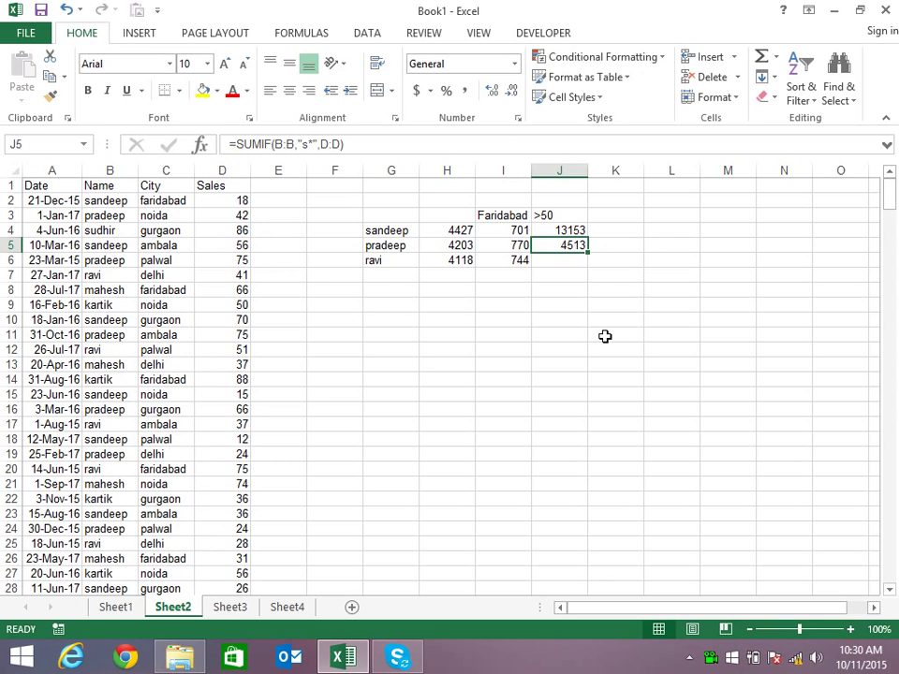
{"action": "key", "text": "F2"}
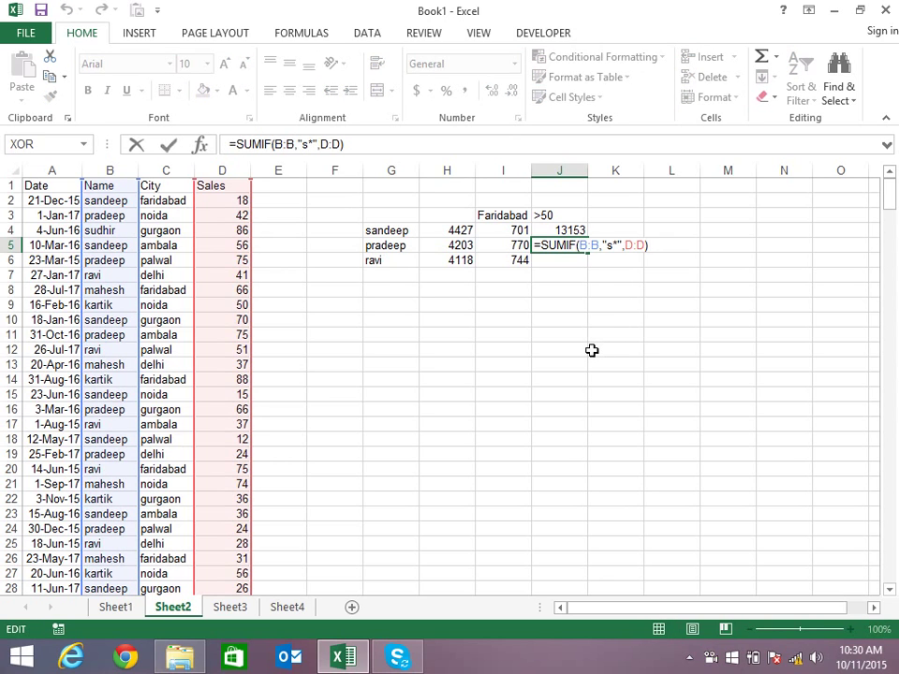
{"action": "key", "text": "Escape"}
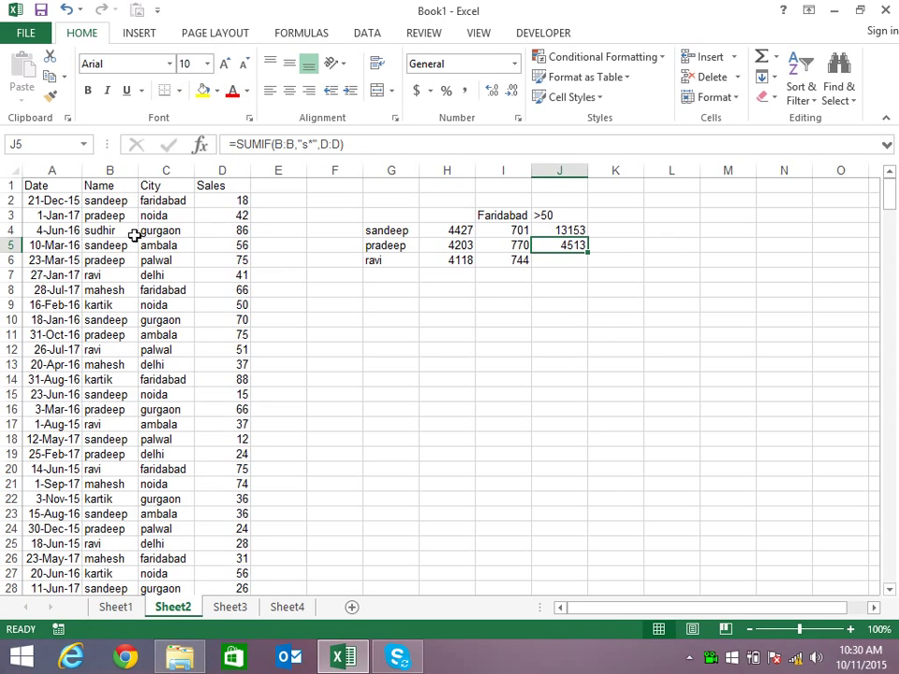
- Copy the three name labels from G4:G6 into G9:G11
{"action": "left_click", "coordinate": [392, 307]}
{"action": "mouse_move", "coordinate": [398, 231]}
{"action": "left_mouse_down"}
{"action": "mouse_move", "coordinate": [377, 289]}
{"action": "mouse_move", "coordinate": [377, 255]}
{"action": "left_mouse_up"}
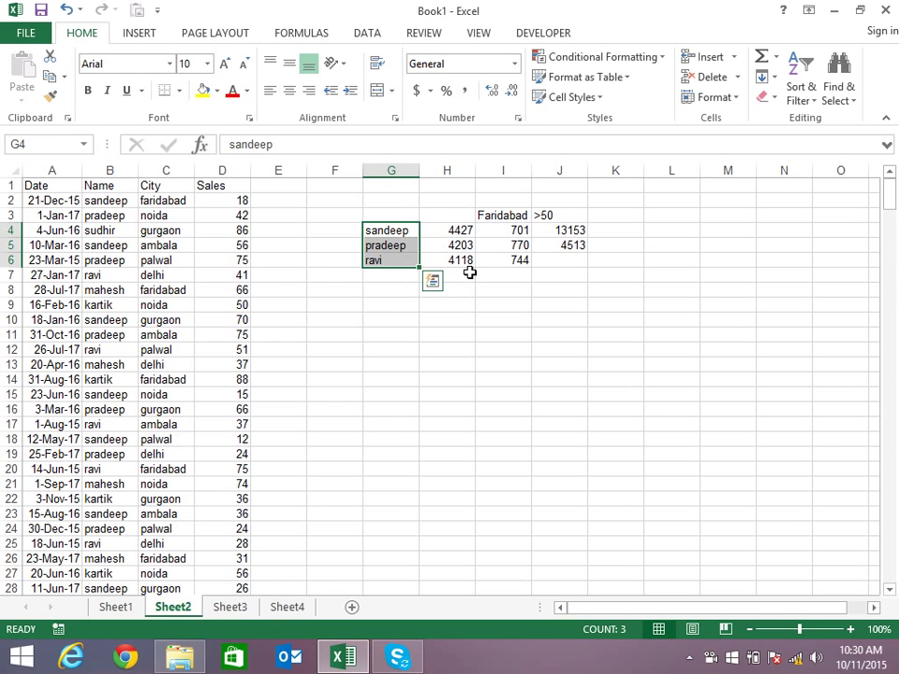
{"action": "left_click", "coordinate": [466, 275]}
{"action": "type", "text": "="}
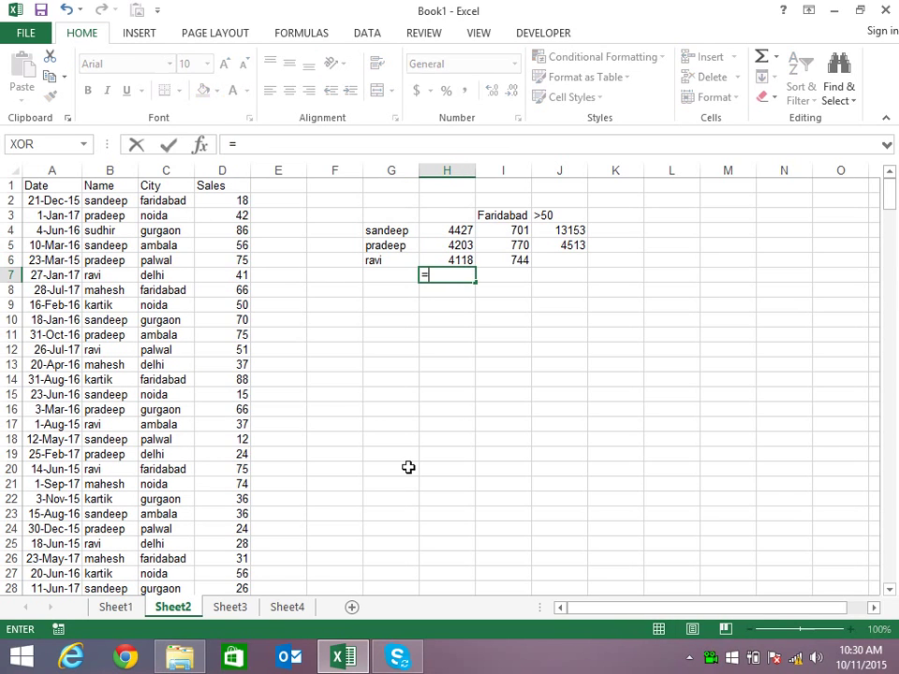
{"action": "key", "text": "Escape"}
{"action": "left_click_drag", "start_coordinate": [412, 233], "coordinate": [408, 259]}
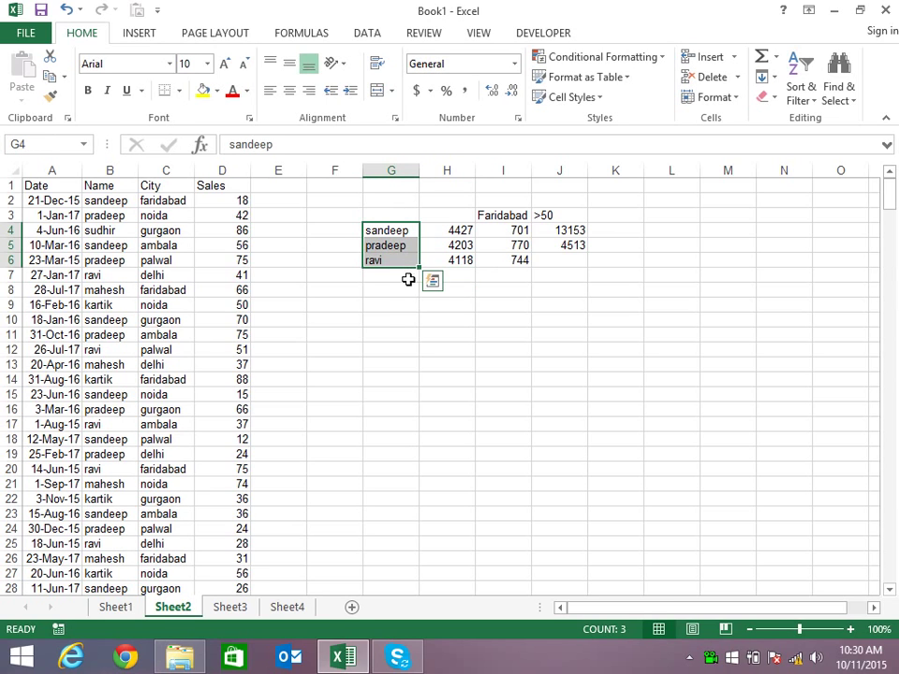
{"action": "key", "text": "ctrl+c"}
{"action": "left_click", "coordinate": [394, 306]}
{"action": "key", "text": "Return"}
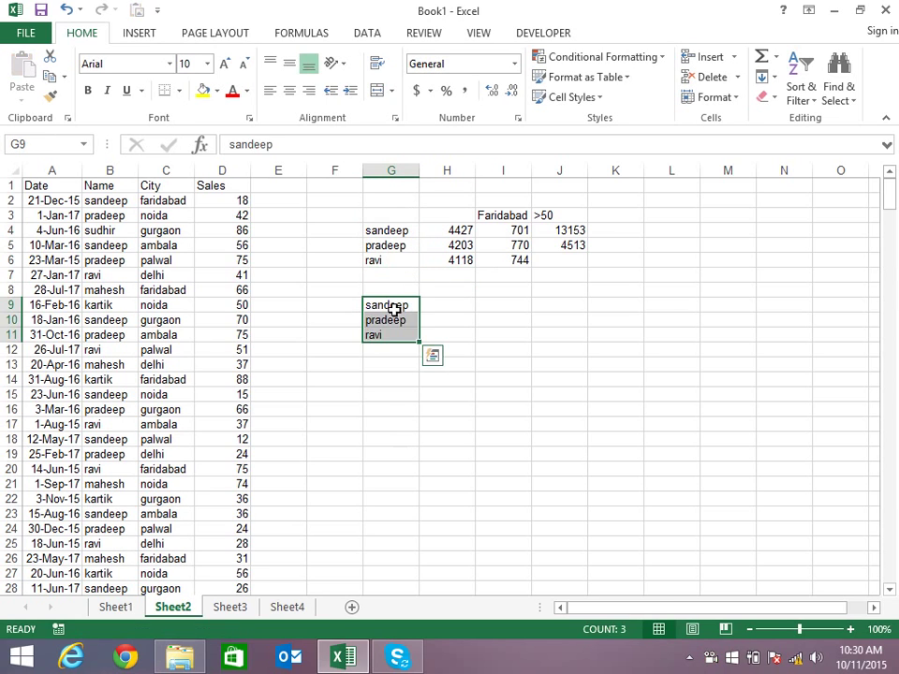
- Copy the Faridabad and >50 headers from I3:J3 into I9:J9
{"action": "left_click_drag", "start_coordinate": [479, 214], "coordinate": [557, 216]}
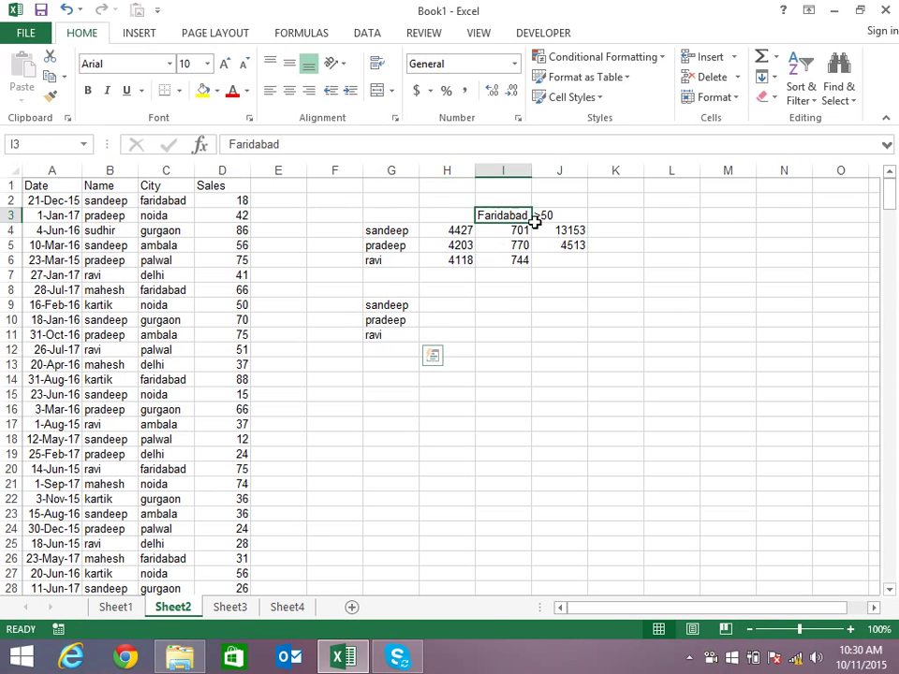
{"action": "key", "text": "ctrl+c"}
{"action": "left_click", "coordinate": [494, 302]}
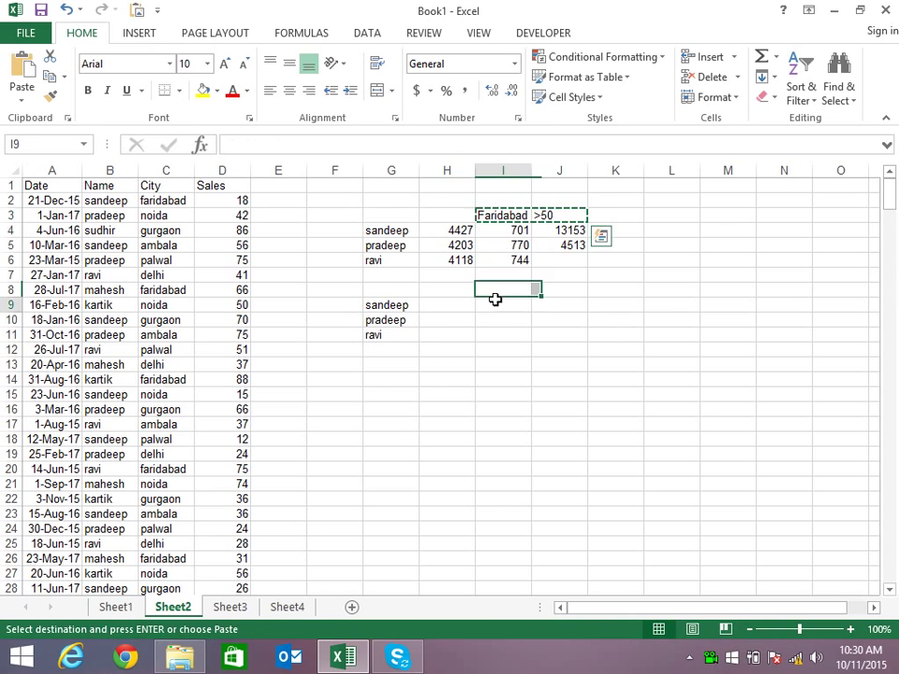
{"action": "key", "text": "Return"}
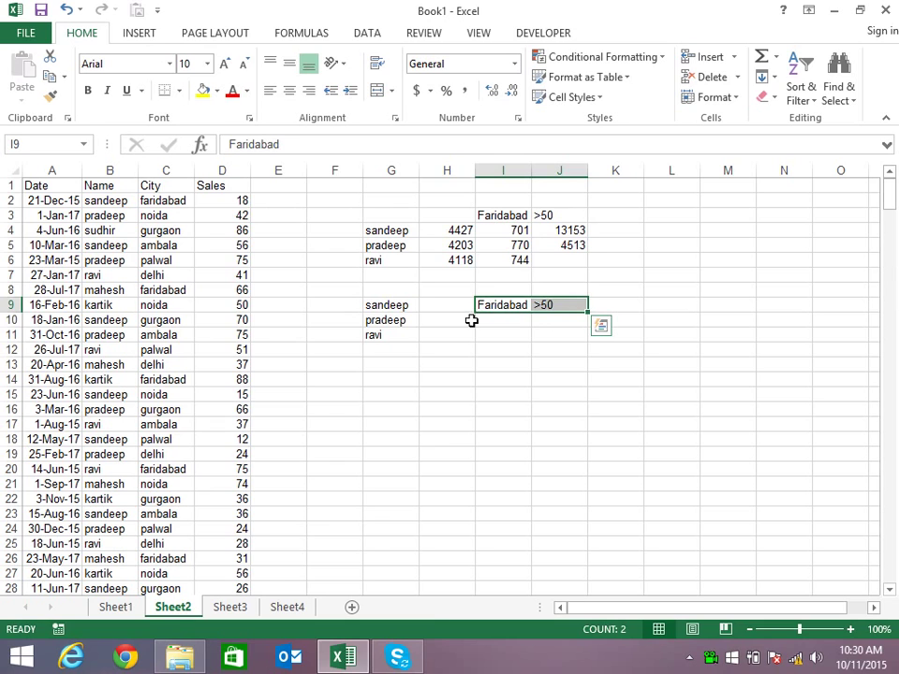
{"action": "left_click", "coordinate": [468, 320]}
{"action": "type", "text": "="}
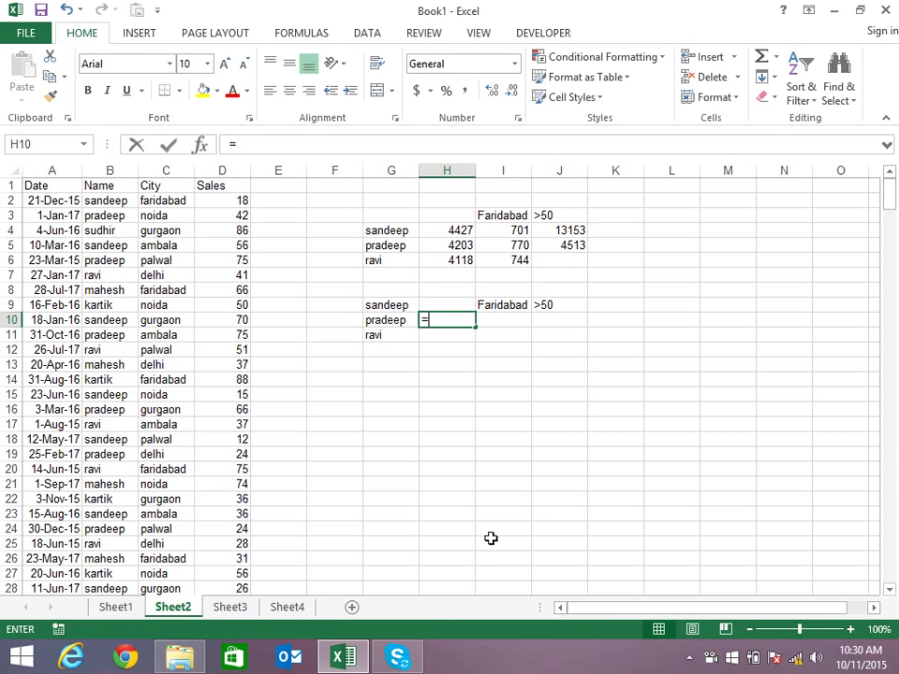
{"action": "type", "text": "cou"}
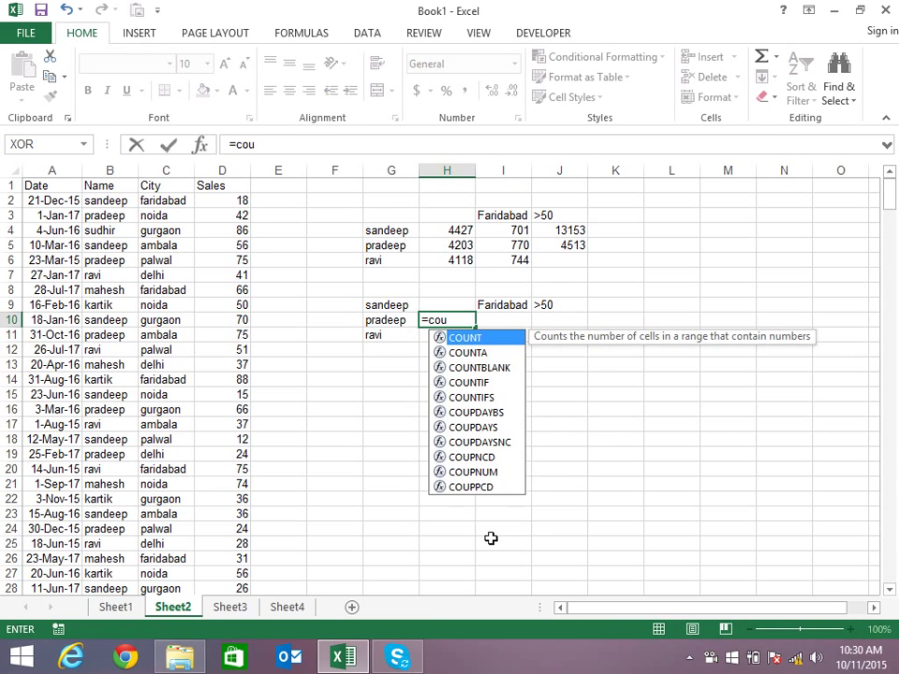
- Count column D in H10, switching COUNT to =COUNTA(D:D) for 357, and compare against column D's status-bar count
{"action": "key", "text": "Tab"}
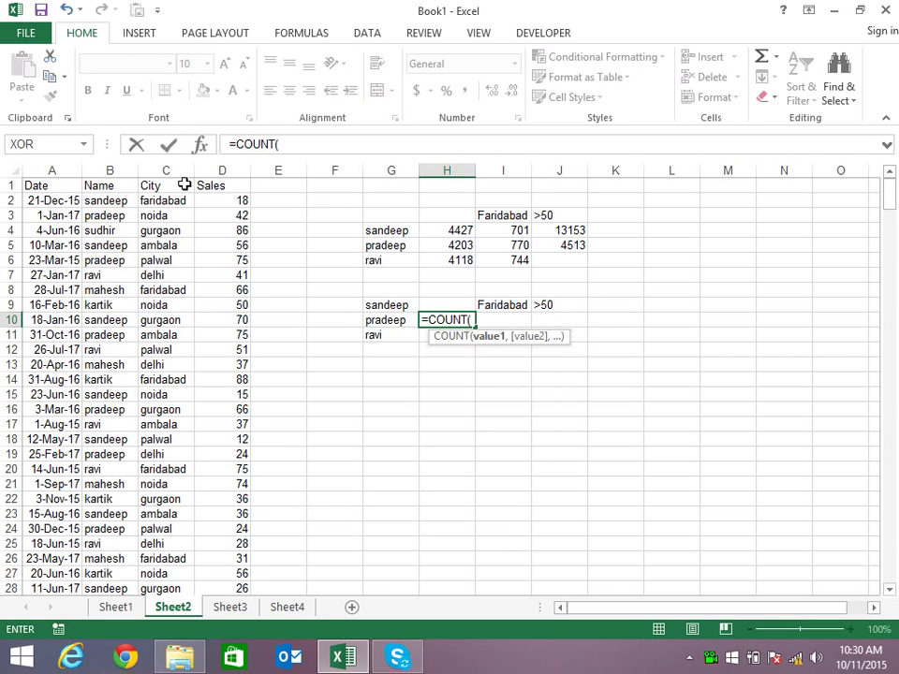
{"action": "left_click", "coordinate": [215, 168]}
{"action": "type", "text": ")"}
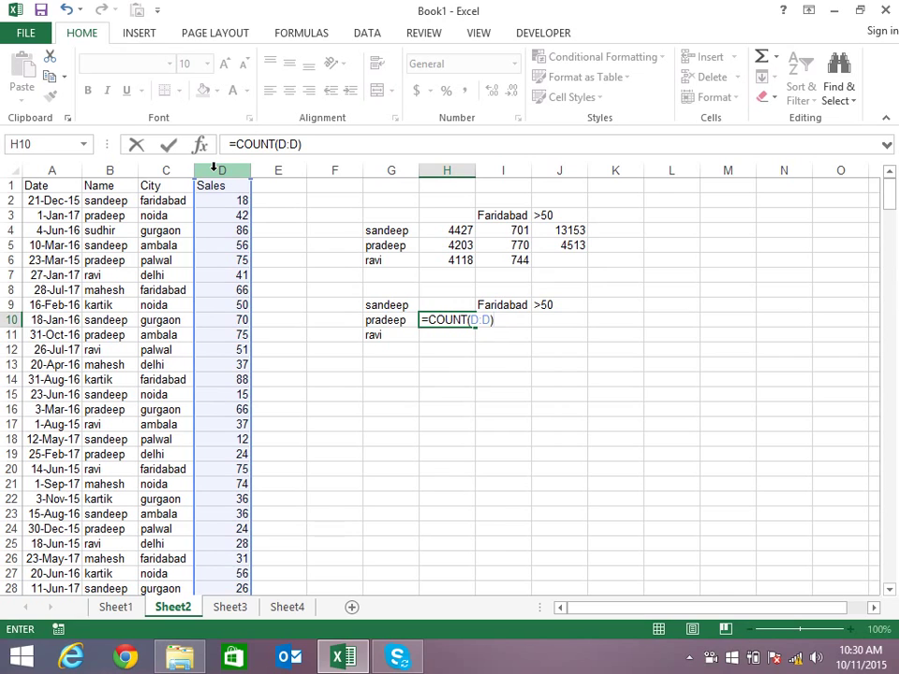
{"action": "key", "text": "Return"}
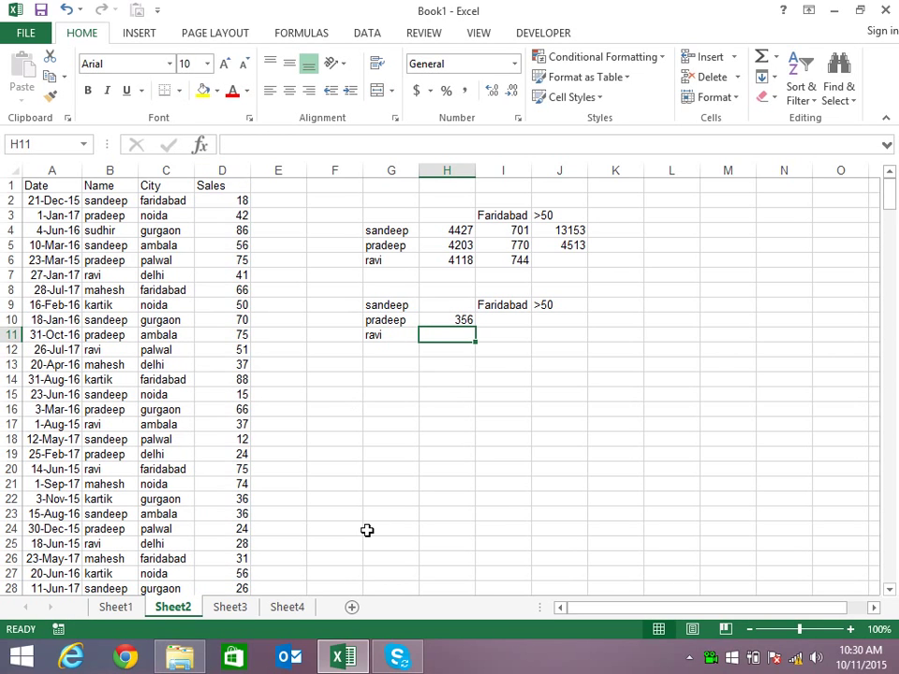
{"action": "key", "text": "Up"}
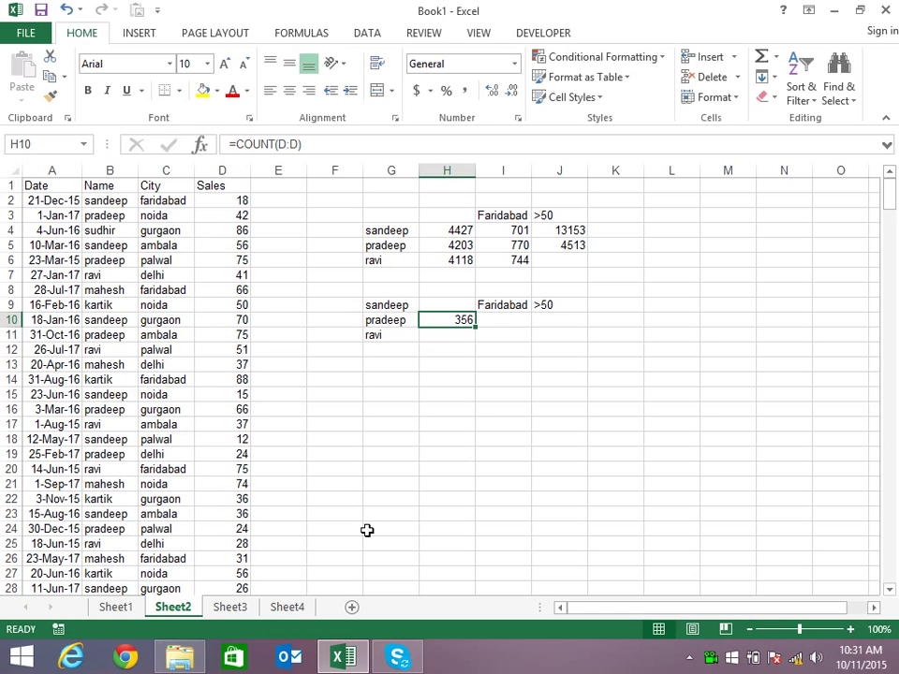
{"action": "key", "text": "F2"}
{"action": "key", "text": "Left"}
{"action": "key", "text": "Left"}
{"action": "key", "text": "Left"}
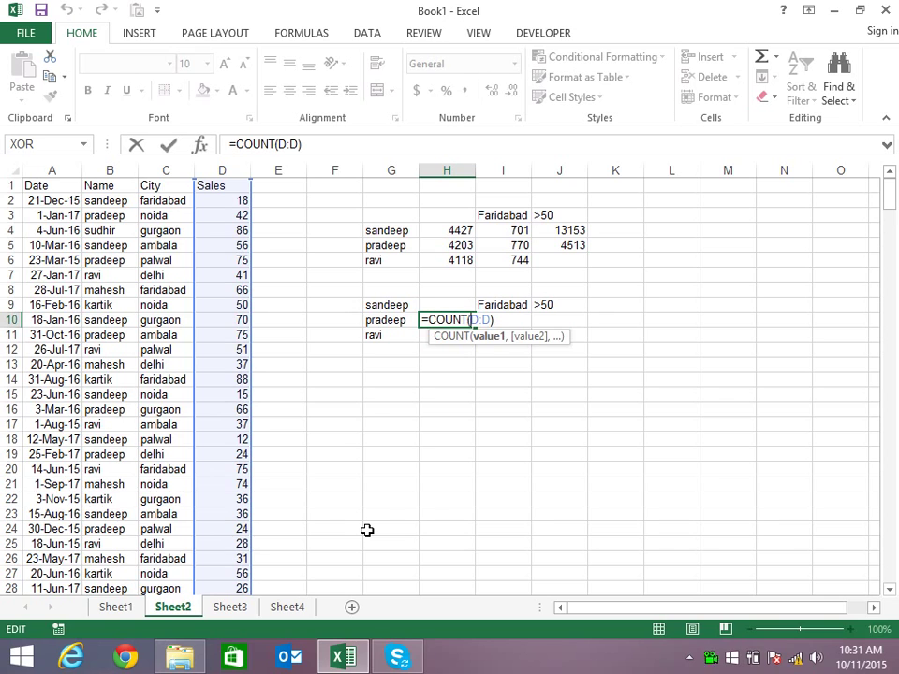
{"action": "type", "text": "A"}
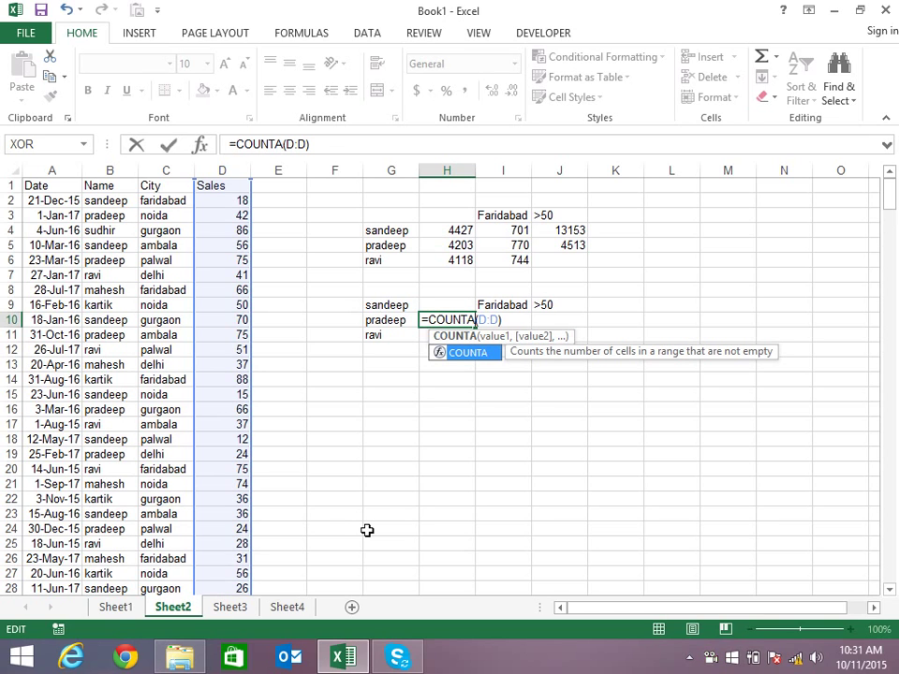
{"action": "key", "text": "Return"}
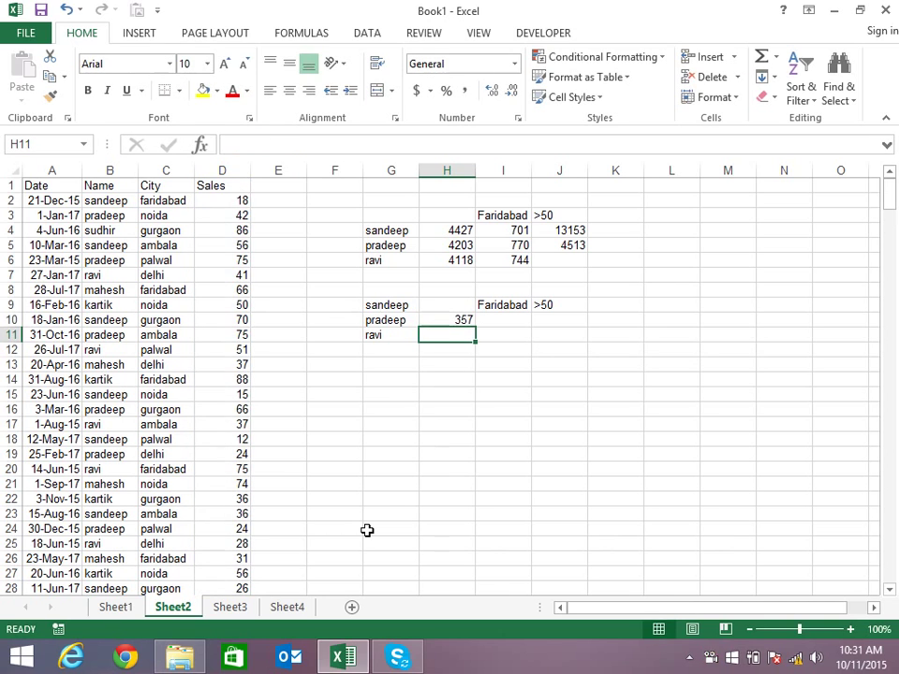
{"action": "key", "text": "Up"}
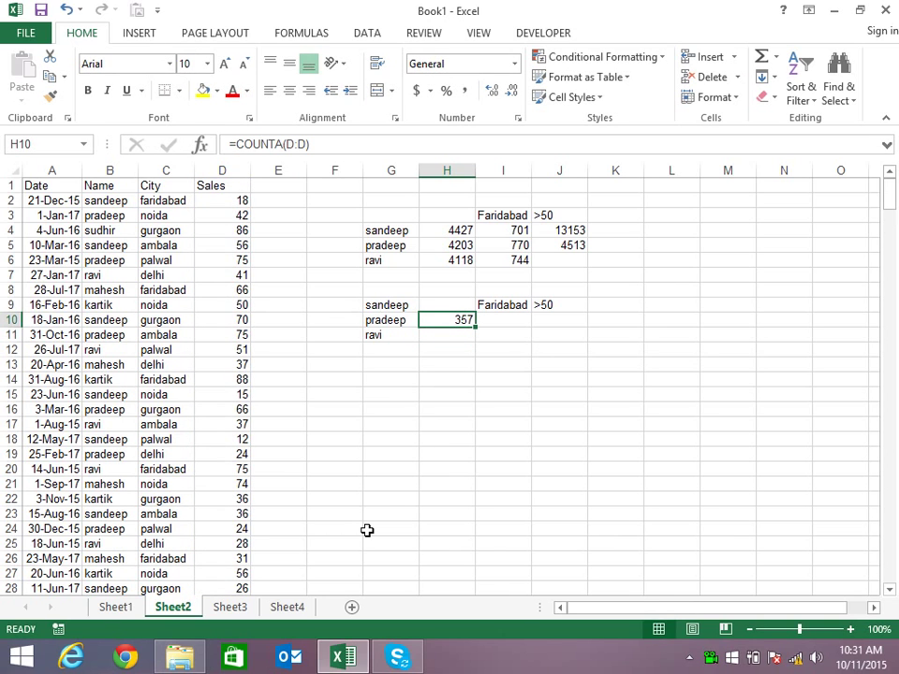
{"action": "left_click", "coordinate": [222, 170]}
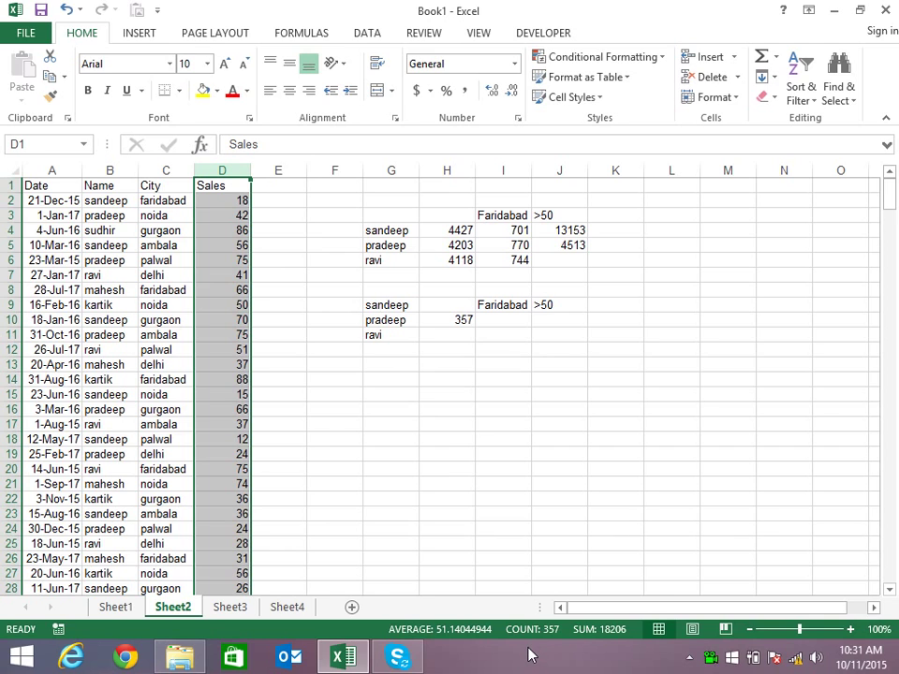
- Change H10 to =COUNTBLANK(D:D) to see 1048219 blank cells, then clear H10
{"action": "left_click", "coordinate": [446, 319]}
{"action": "key", "text": "F2"}
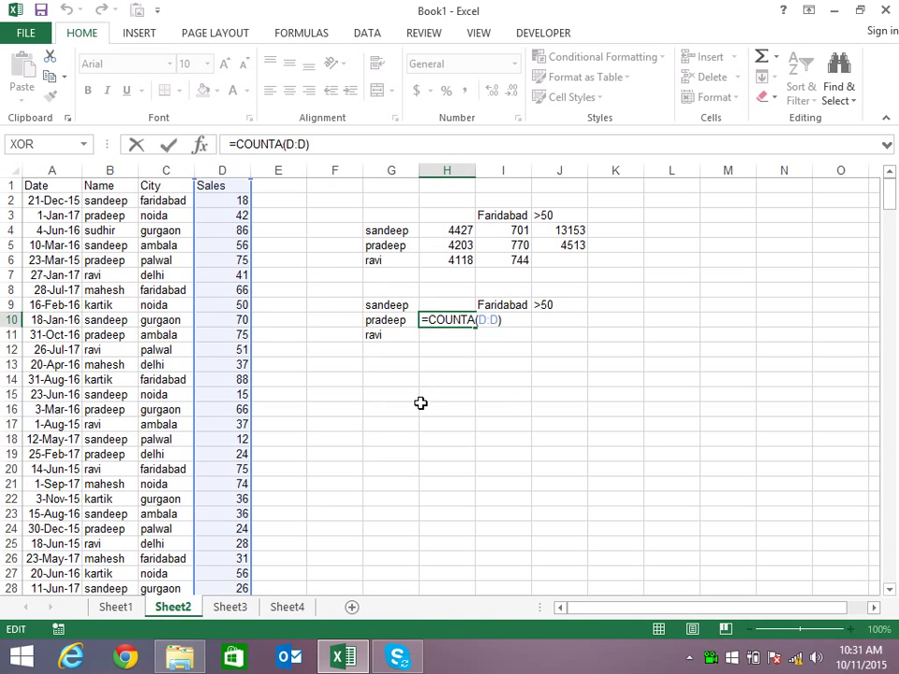
{"action": "key", "text": "BackSpace"}
{"action": "key", "text": "BackSpace"}
{"action": "key", "text": "BackSpace"}
{"action": "key", "text": "BackSpace"}
{"action": "key", "text": "BackSpace"}
{"action": "key", "text": "BackSpace"}
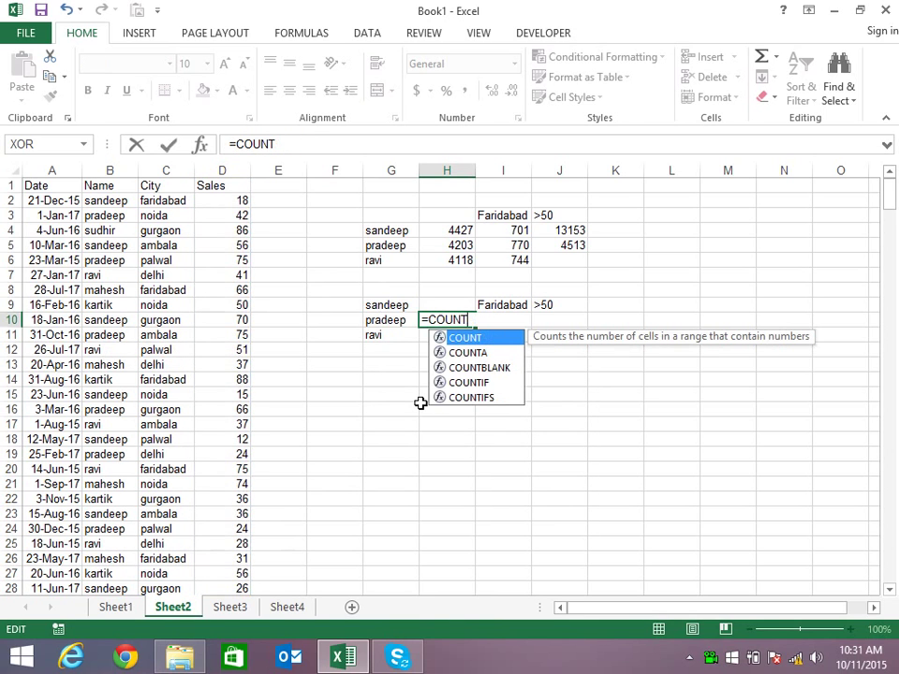
{"action": "key", "text": "Down"}
{"action": "key", "text": "Down"}
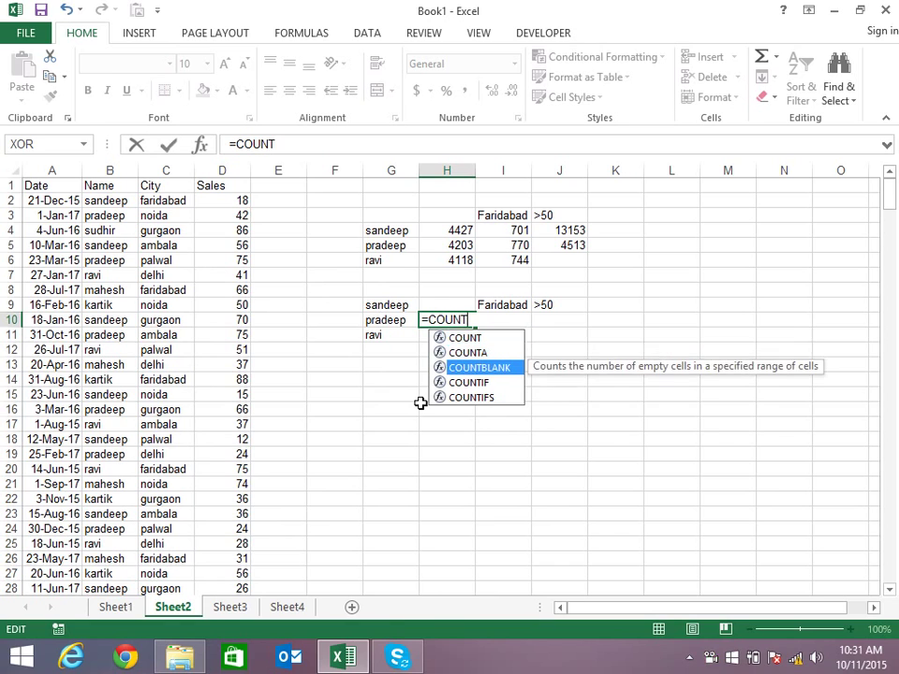
{"action": "key", "text": "Tab"}
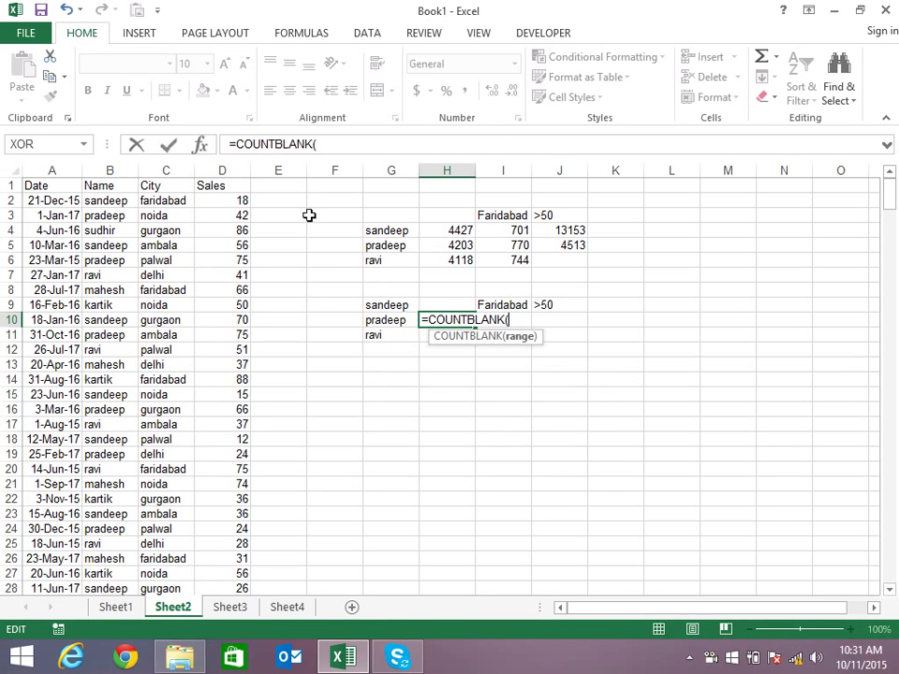
{"action": "left_click", "coordinate": [231, 169]}
{"action": "type", "text": ")"}
{"action": "key", "text": "Return"}
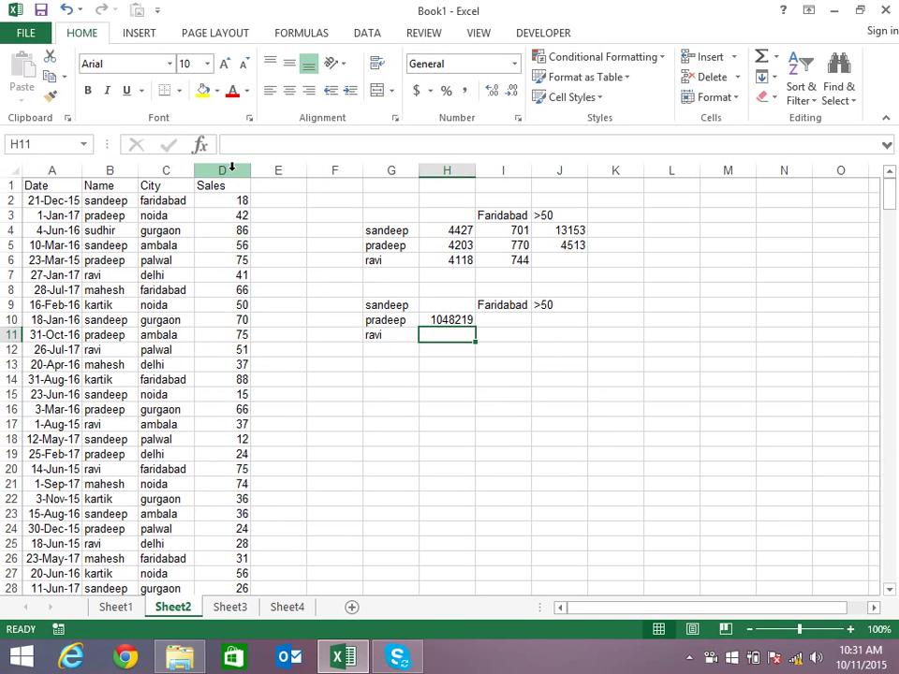
{"action": "key", "text": "Up"}
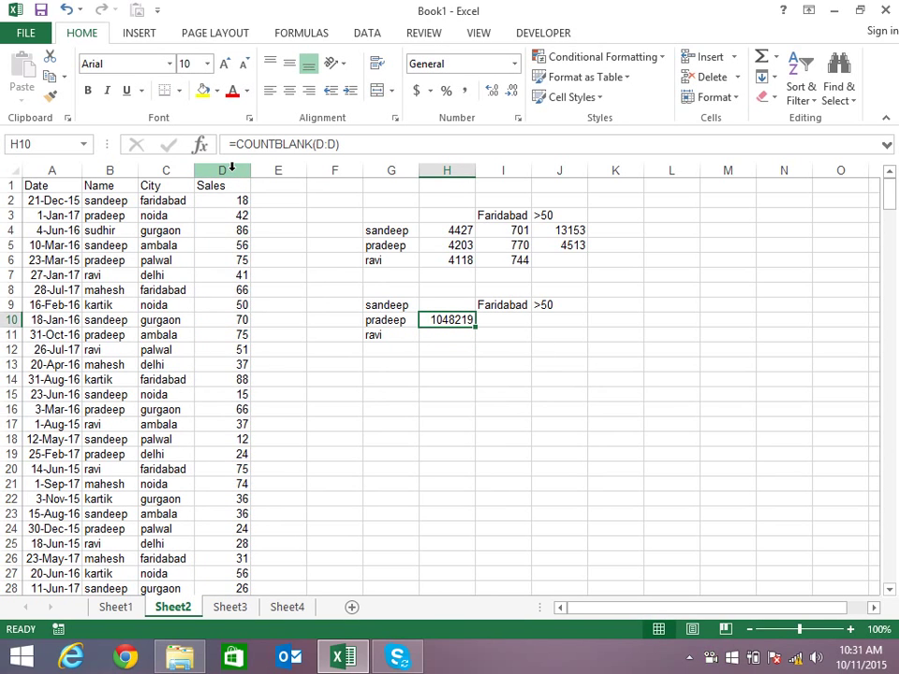
{"action": "key", "text": "Delete"}
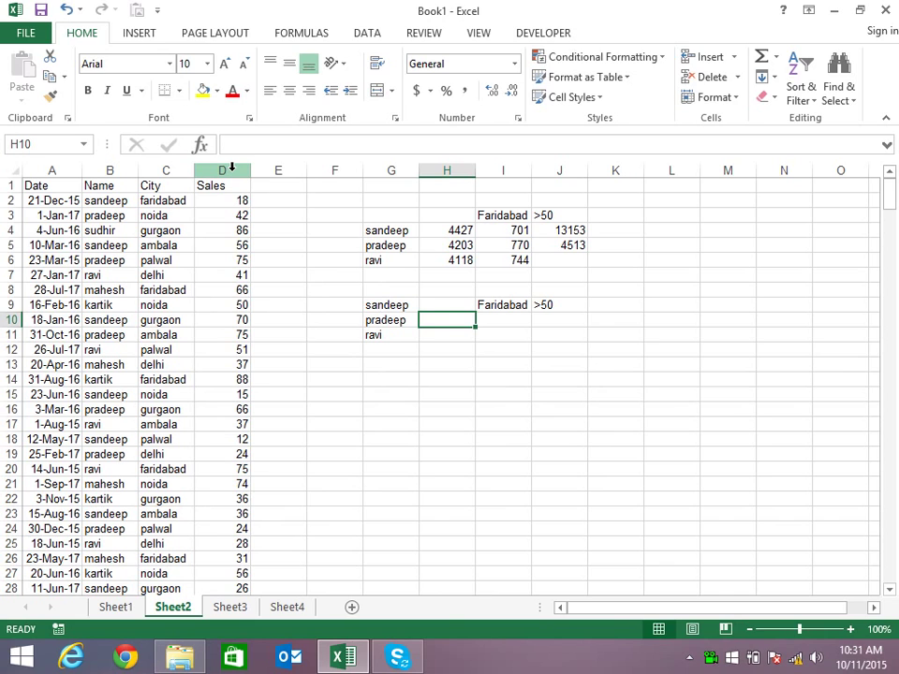
- Move the Faridabad and >50 headers from I9:J9 up to I8:J8
{"action": "type", "text": "="}
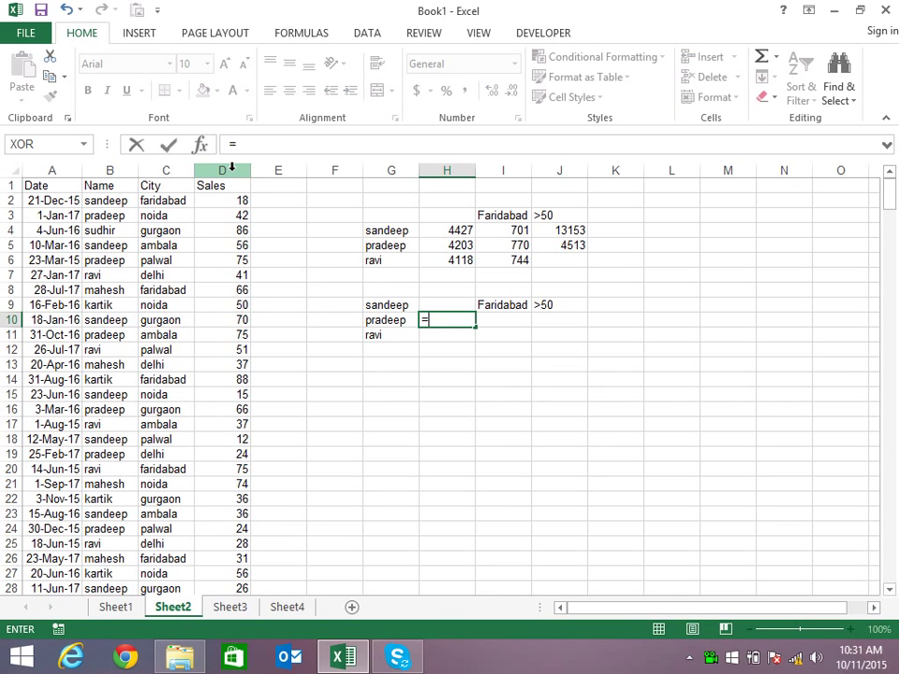
{"action": "key", "text": "Escape"}
{"action": "key", "text": "Up"}
{"action": "key", "text": "Right"}
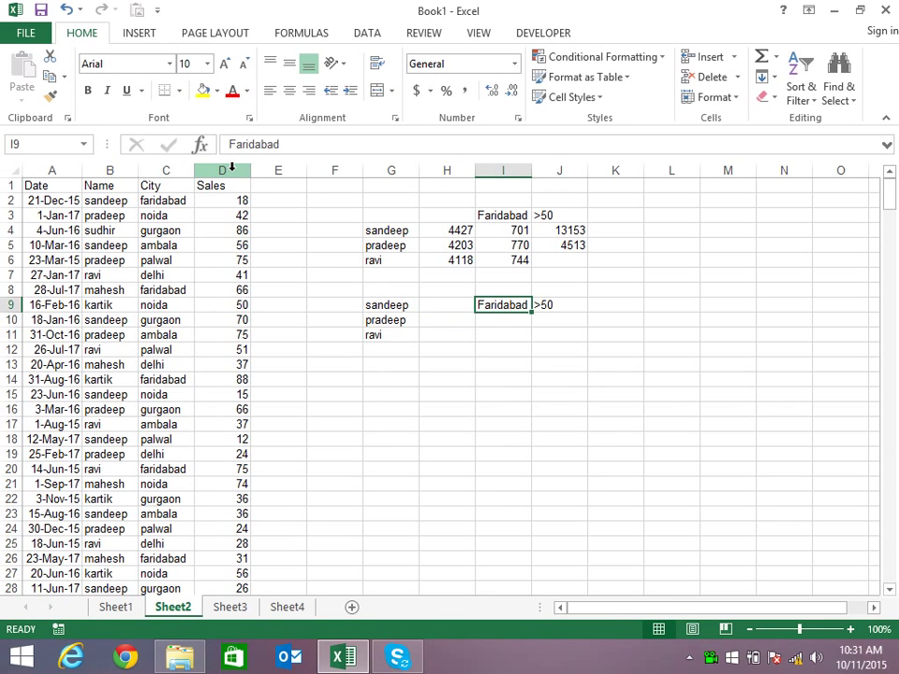
{"action": "key", "text": "shift+Right"}
{"action": "key", "text": "ctrl+c"}
{"action": "key", "text": "Up"}
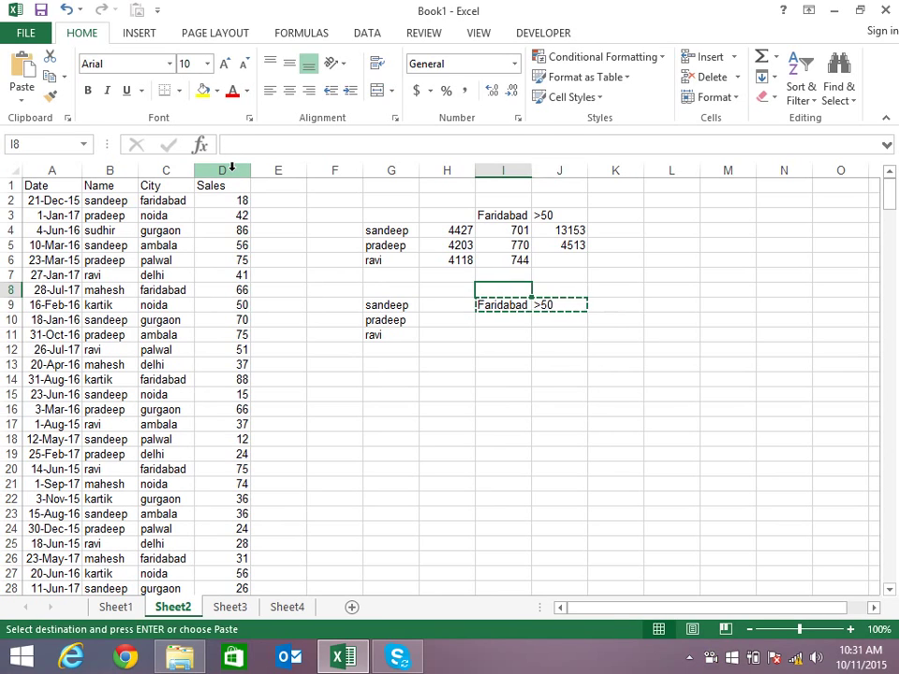
{"action": "key", "text": "ctrl+v"}
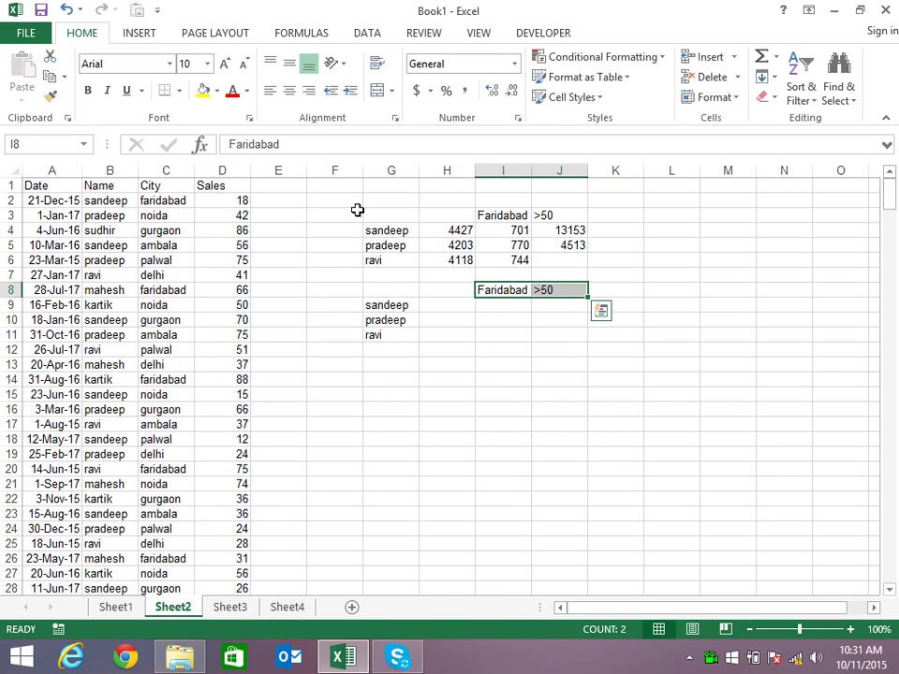
- Enter =COUNTIF($B:$B,$G9) in H9 and fill it down to H11 (83, 83, 81)
{"action": "left_click", "coordinate": [462, 307]}
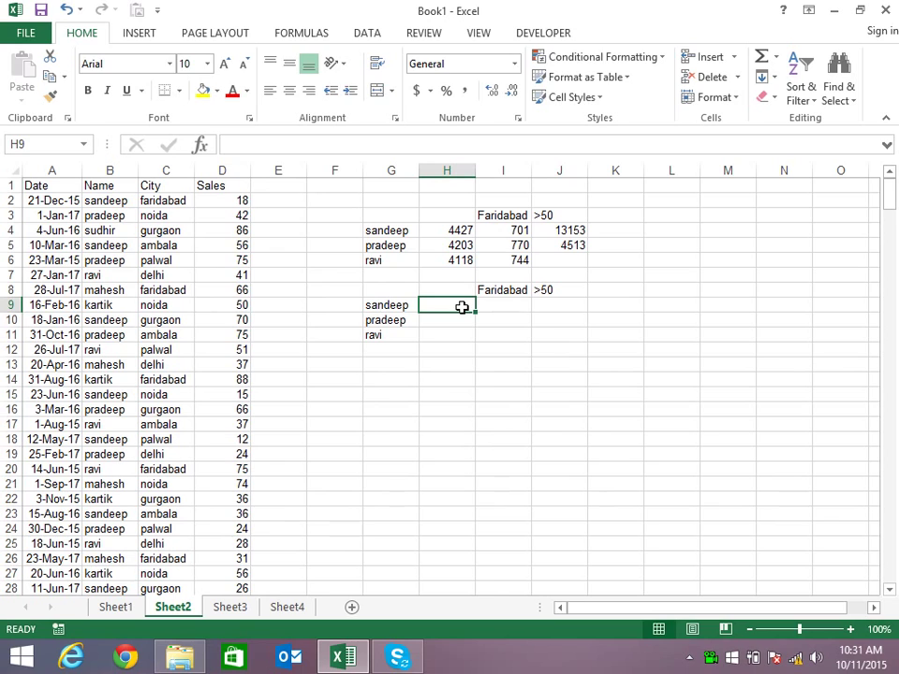
{"action": "type", "text": "=cou"}
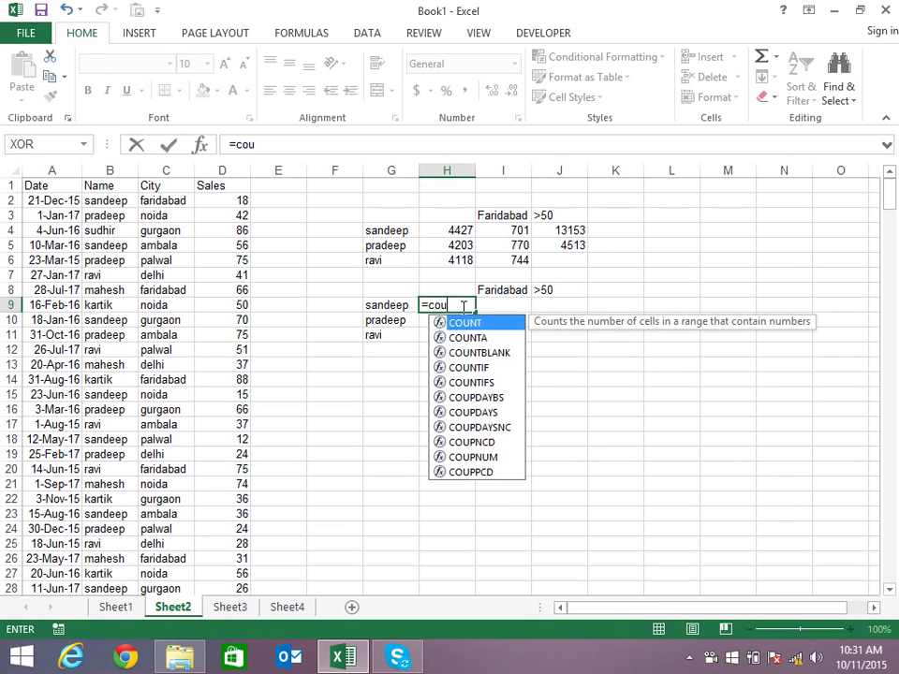
{"action": "key", "text": "Down"}
{"action": "key", "text": "Down"}
{"action": "key", "text": "Down"}
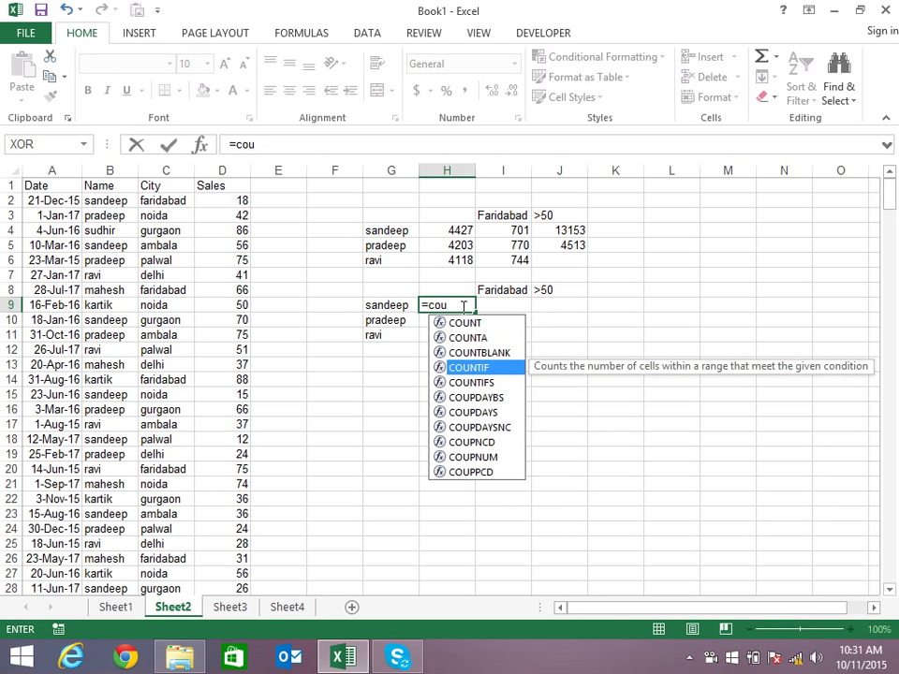
{"action": "key", "text": "Tab"}
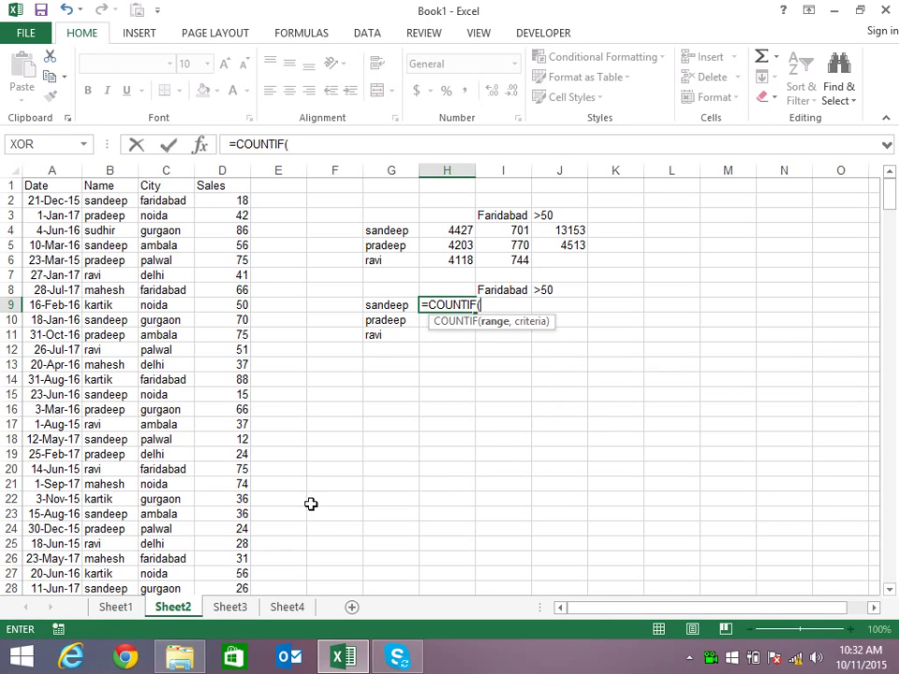
{"action": "left_click", "coordinate": [126, 169]}
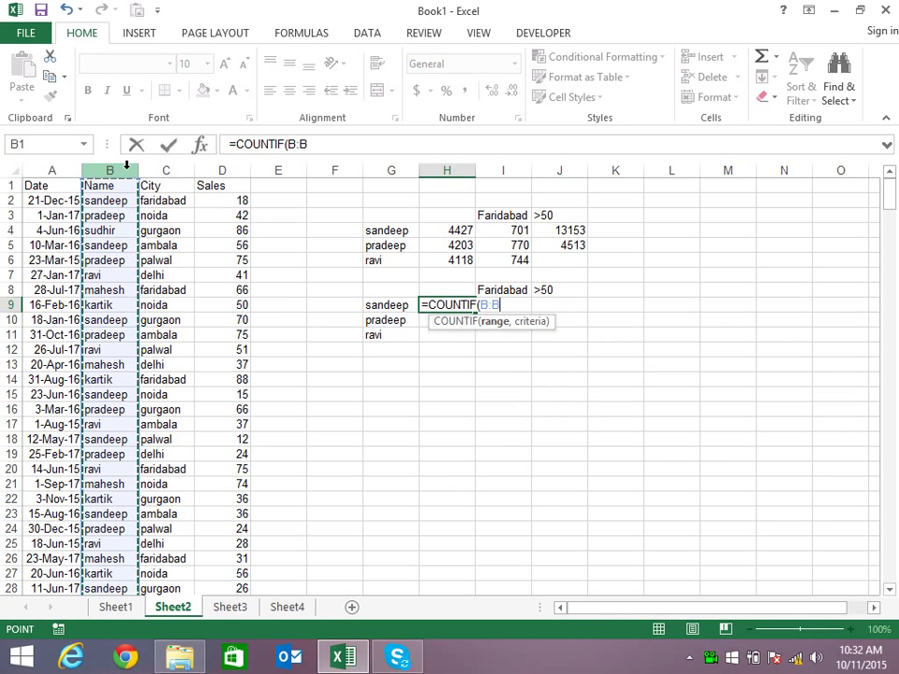
{"action": "key", "text": "F4"}
{"action": "type", "text": "$B,"}
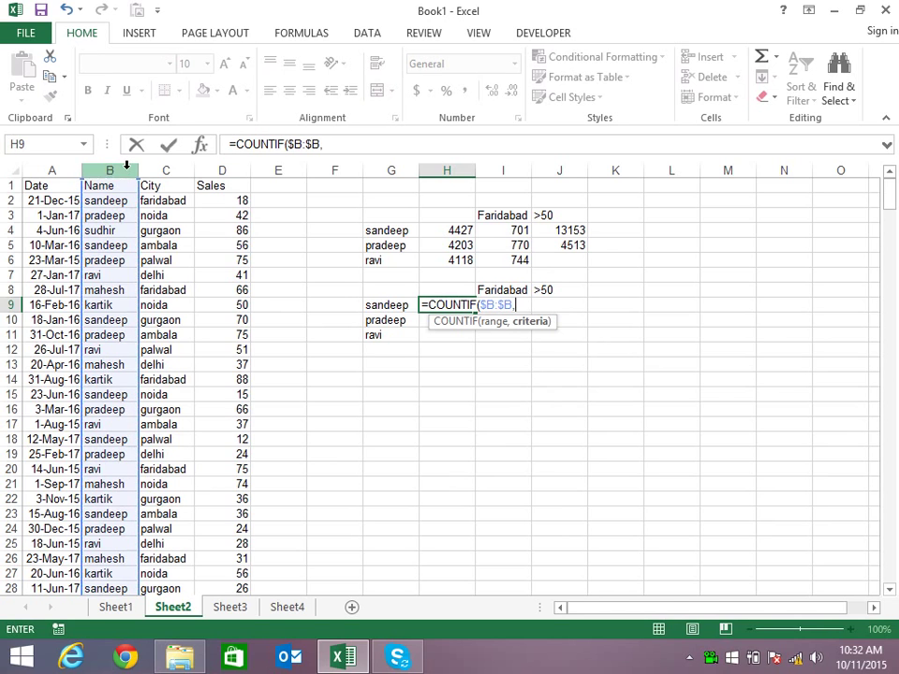
{"action": "left_click", "coordinate": [383, 306]}
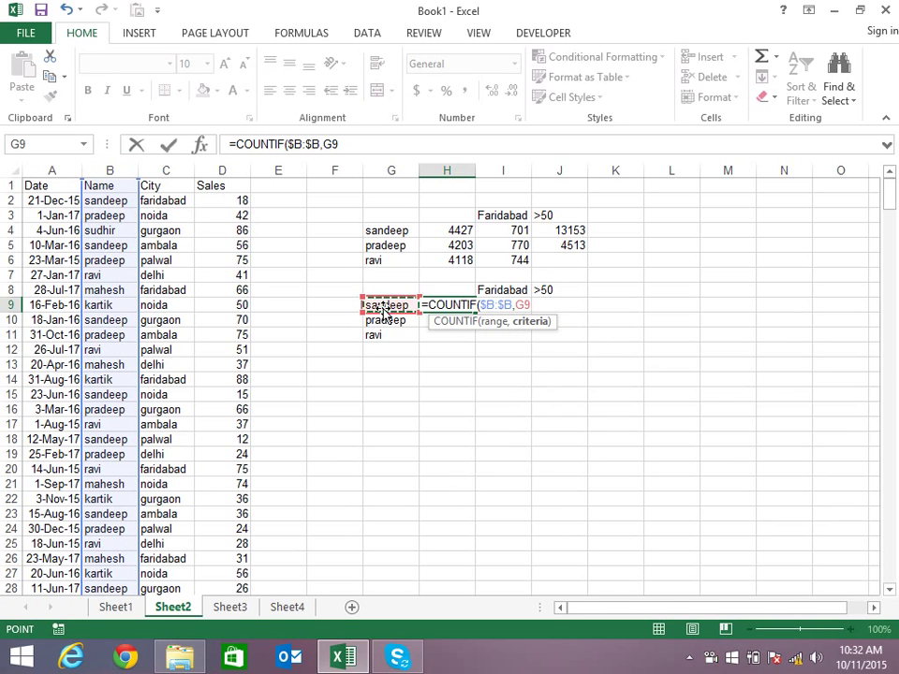
{"action": "key", "text": "F4"}
{"action": "key", "text": "F4"}
{"action": "key", "text": "F4"}
{"action": "key", "text": "Return"}
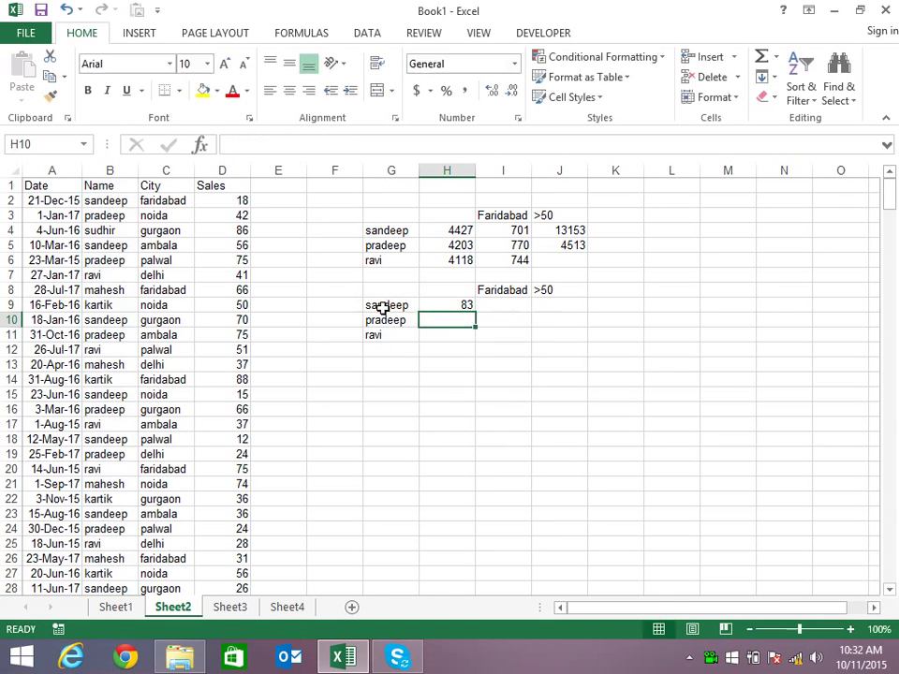
{"action": "left_click", "coordinate": [445, 304]}
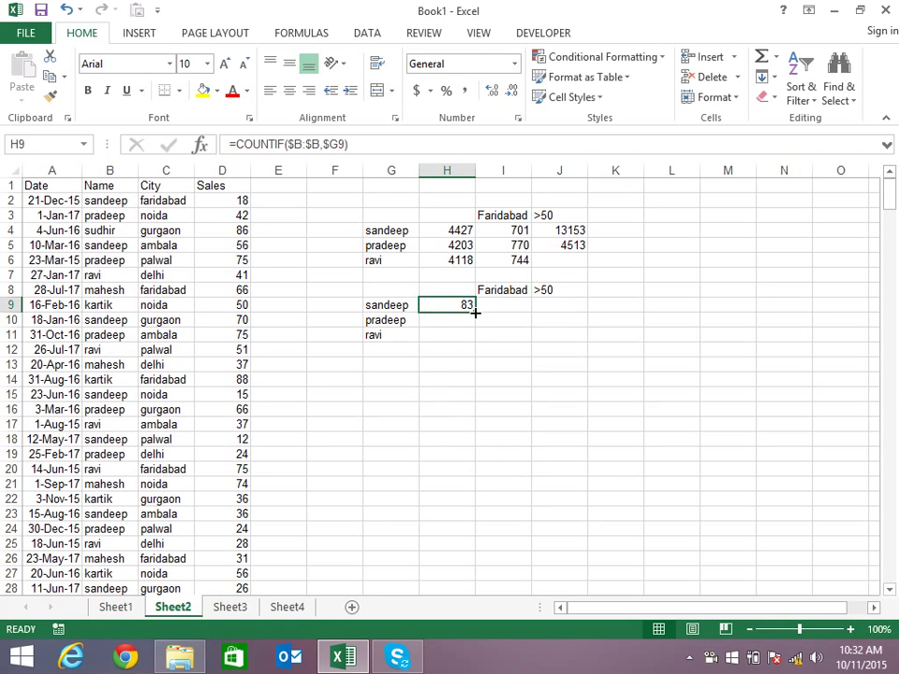
{"action": "left_click_drag", "start_coordinate": [474, 311], "coordinate": [475, 335]}
{"action": "left_click", "coordinate": [496, 305]}
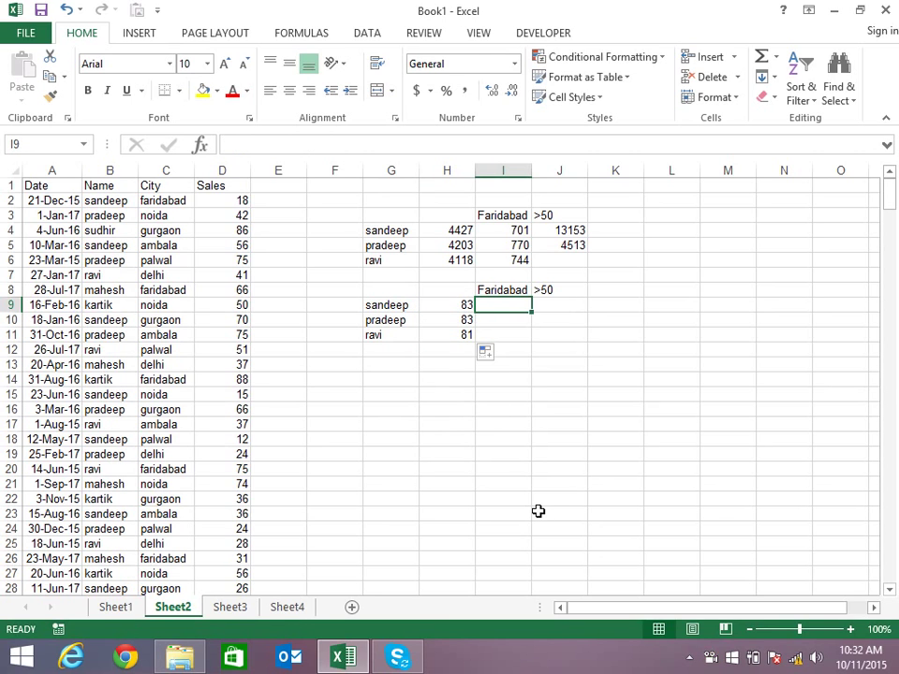
- Start a COUNTIFS formula in I9 matching the Name column $B:$B to $G9
{"action": "type", "text": "="}
{"action": "key", "text": "Escape"}
{"action": "type", "text": "=coun"}
{"action": "key", "text": "Down"}
{"action": "key", "text": "Down"}
{"action": "key", "text": "Down"}
{"action": "key", "text": "Down"}
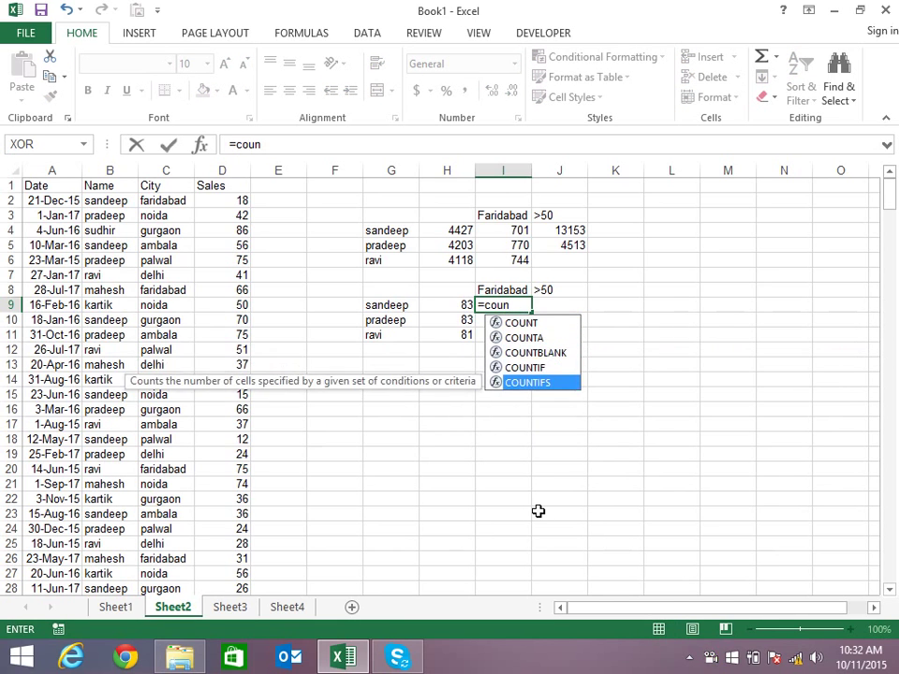
{"action": "key", "text": "Tab"}
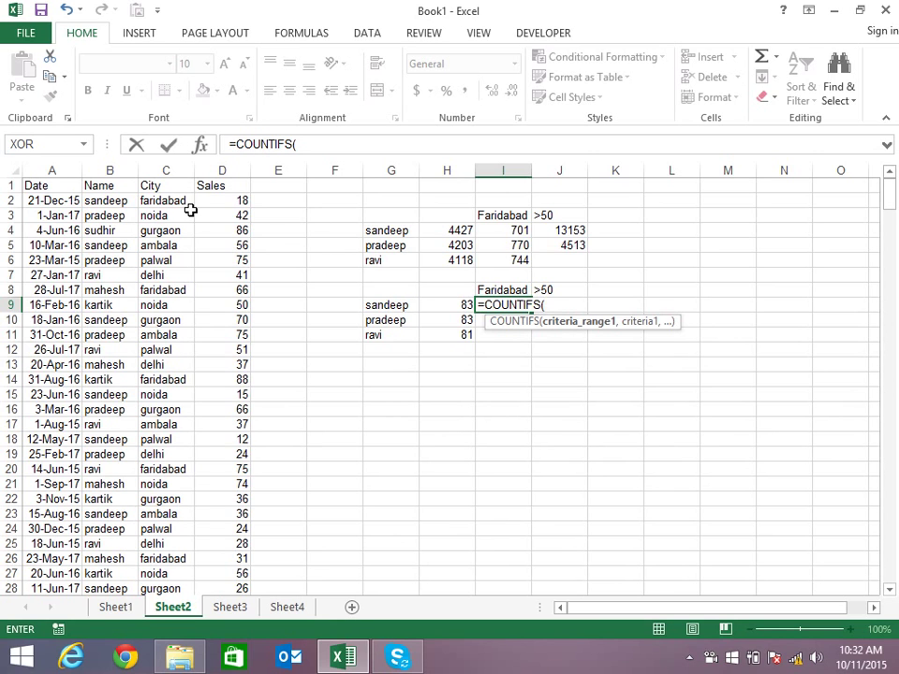
{"action": "left_click", "coordinate": [120, 170]}
{"action": "key", "text": "F4"}
{"action": "type", "text": ","}
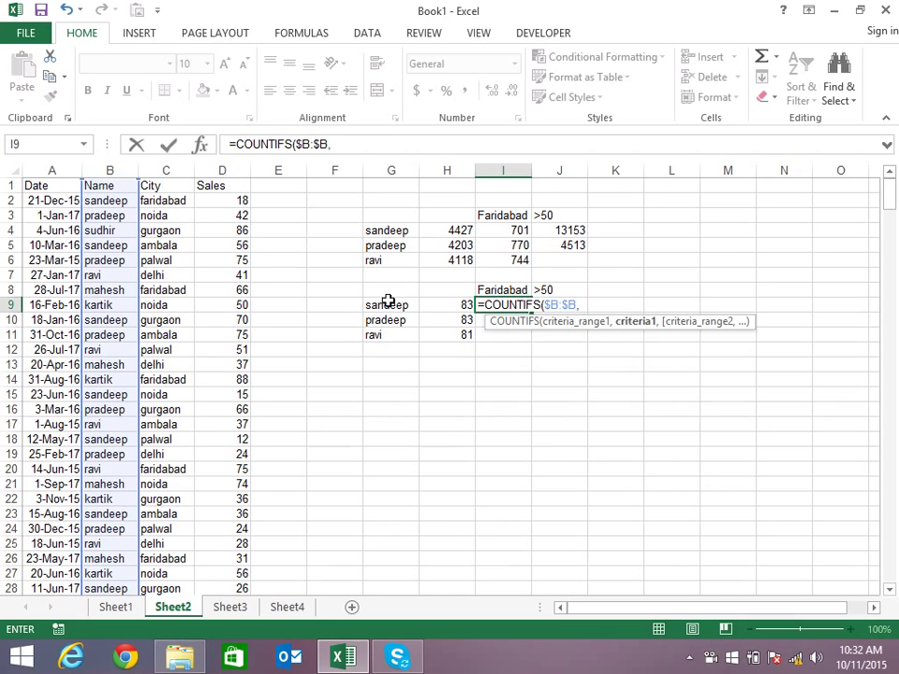
{"action": "left_click", "coordinate": [389, 320]}
{"action": "type", "text": ",,"}
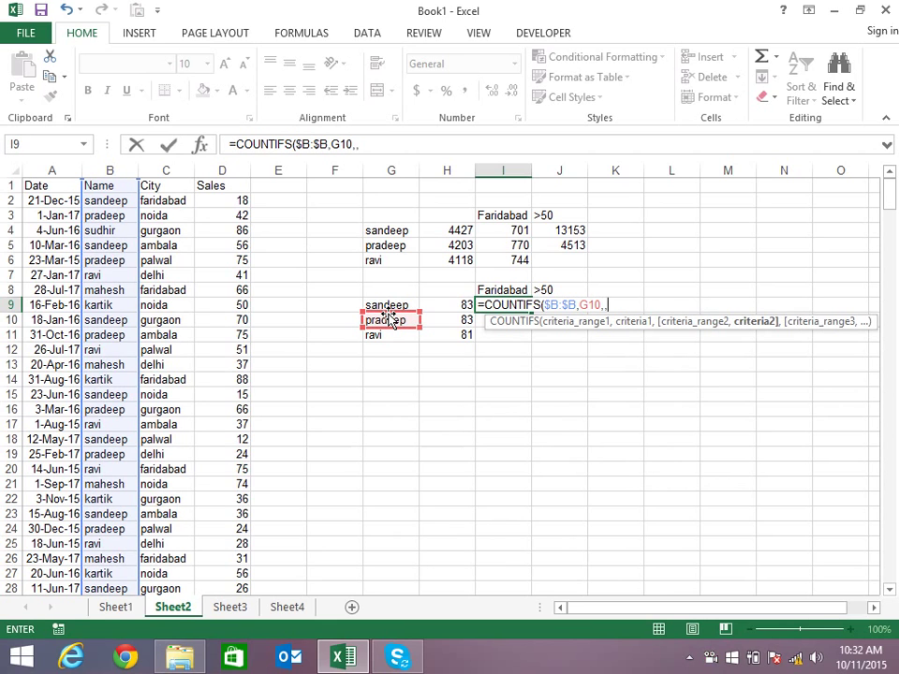
{"action": "key", "text": "BackSpace"}
{"action": "key", "text": "BackSpace"}
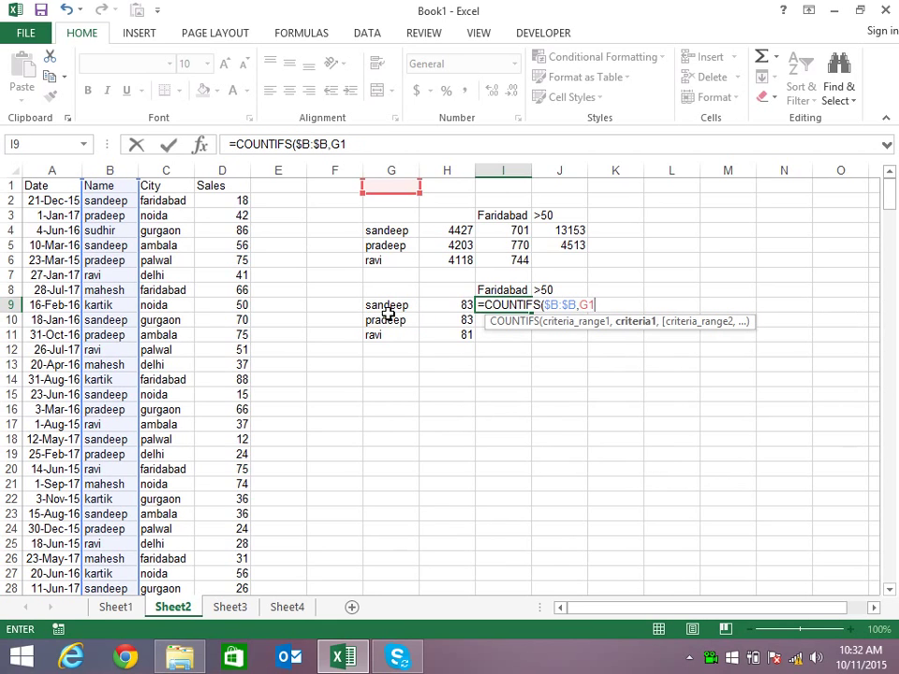
{"action": "type", "text": "0"}
{"action": "key", "text": "F4"}
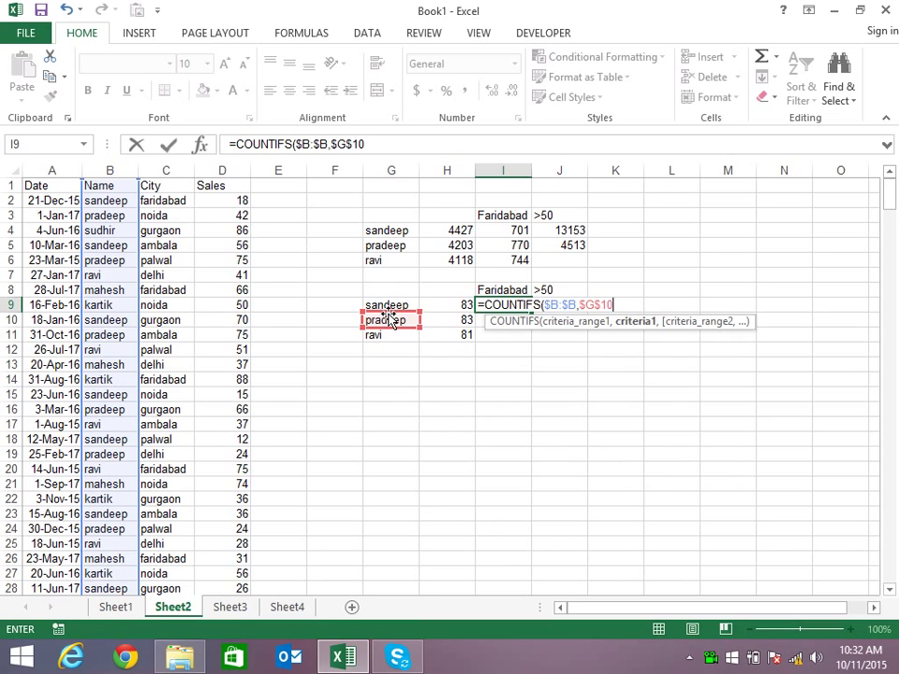
{"action": "key", "text": "F4"}
{"action": "key", "text": "F4"}
{"action": "type", "text": ","}
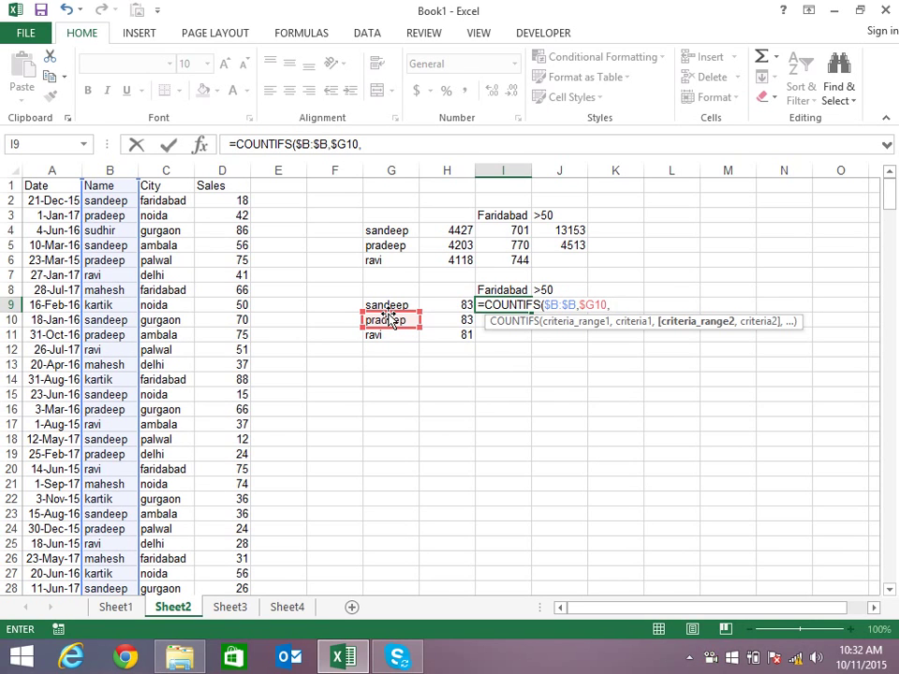
{"action": "left_click", "coordinate": [388, 305]}
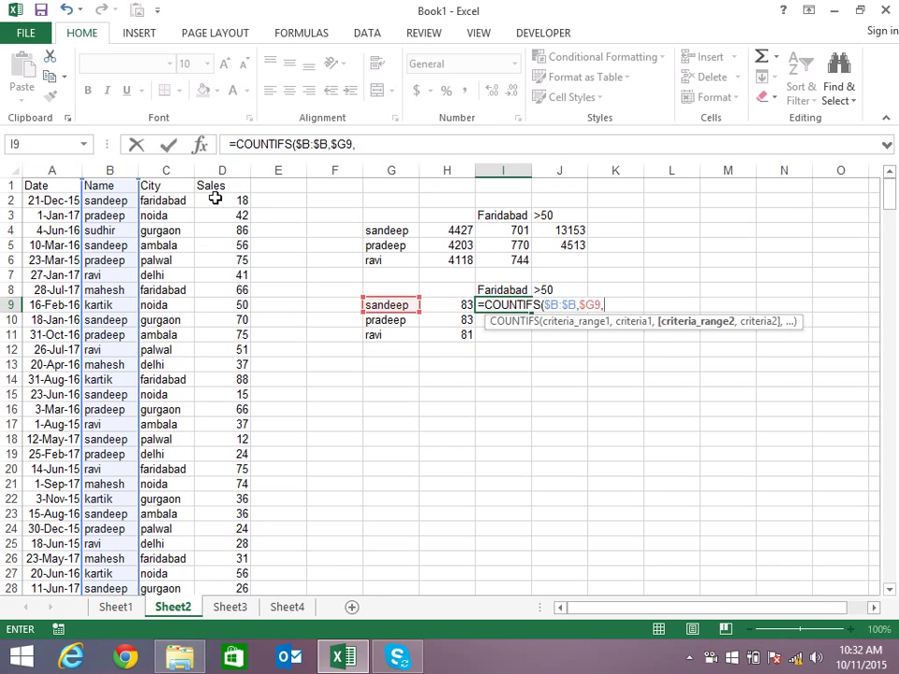
- Add the Sales column $D:$D with the >50 condition $J$8, then fill down to I11 (47, 42, 42)
{"action": "left_click", "coordinate": [235, 161]}
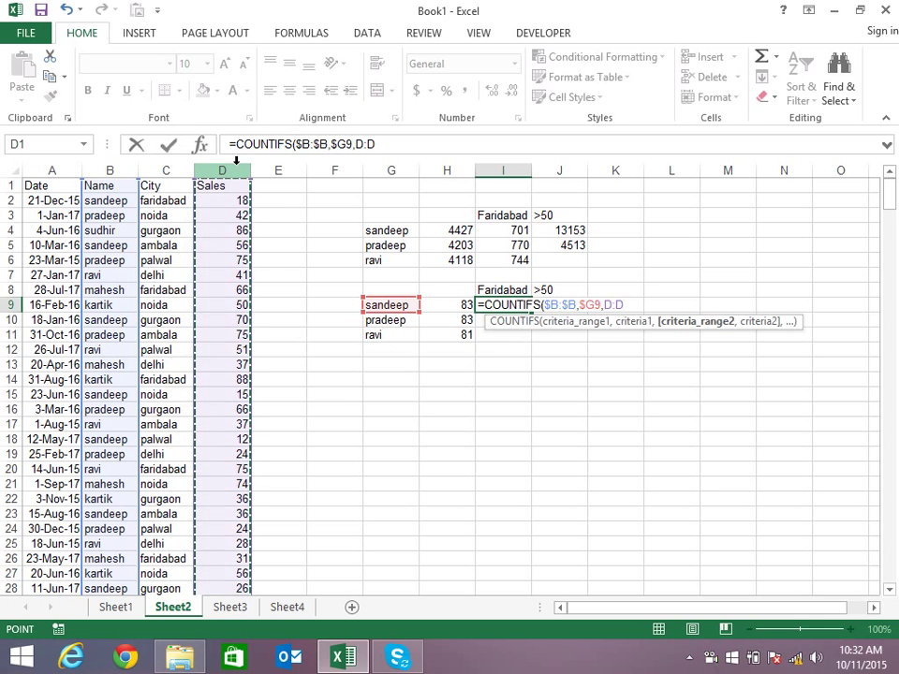
{"action": "type", "text": "$D,"}
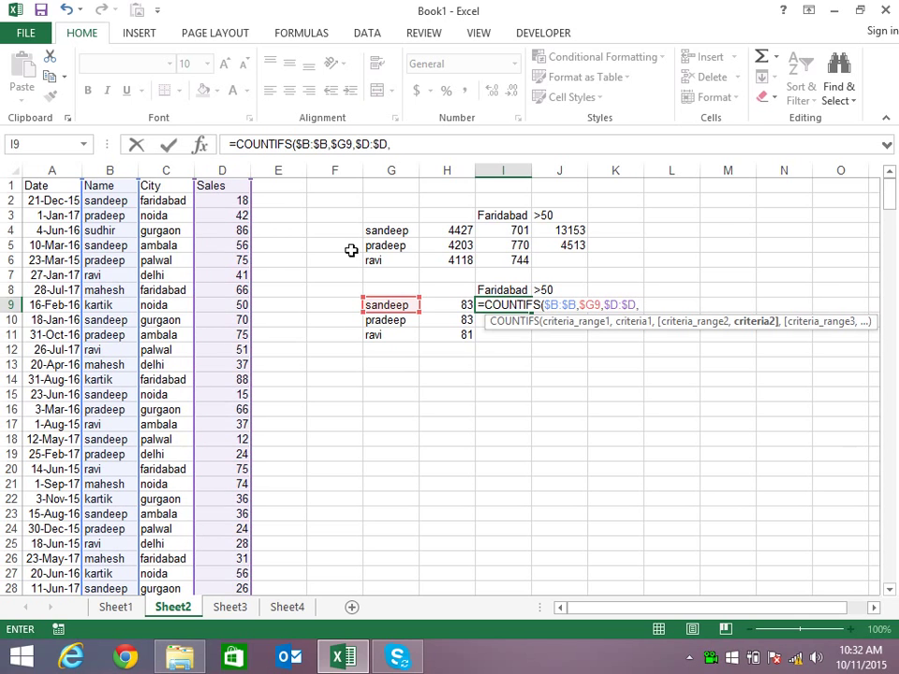
{"action": "left_click", "coordinate": [543, 293]}
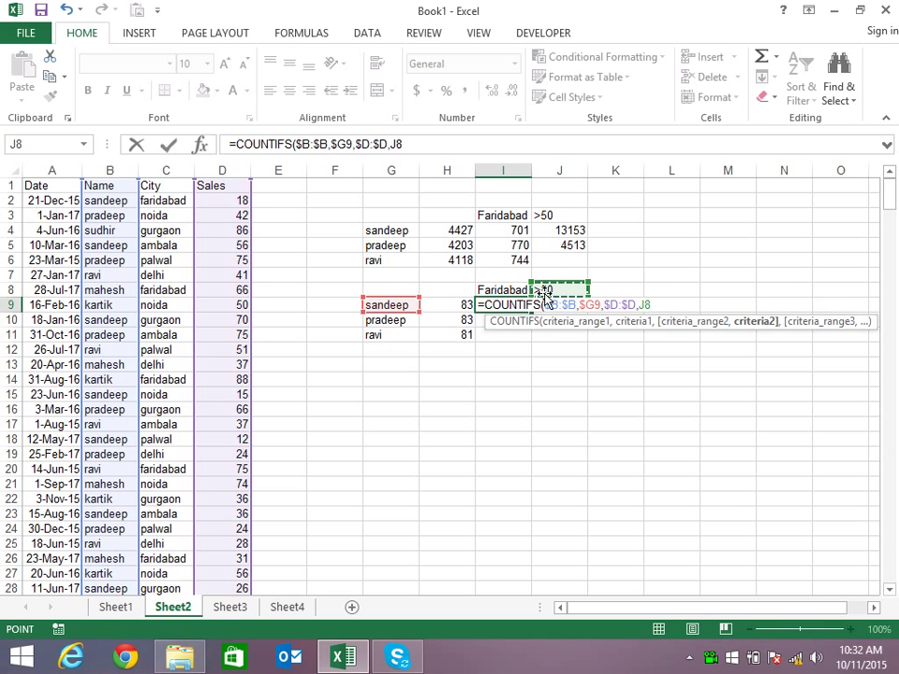
{"action": "key", "text": "F4"}
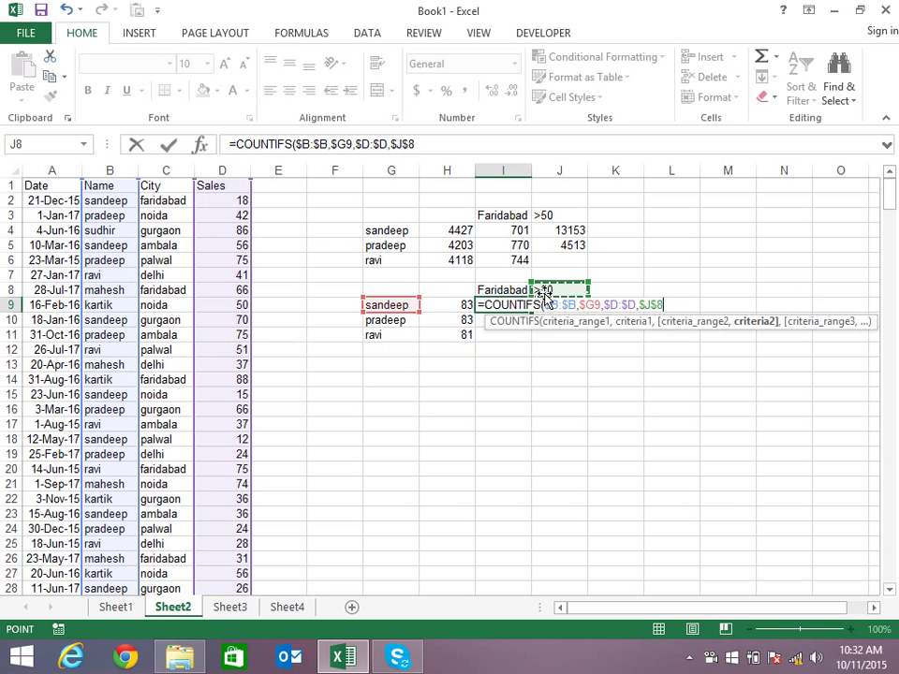
{"action": "key", "text": "Return"}
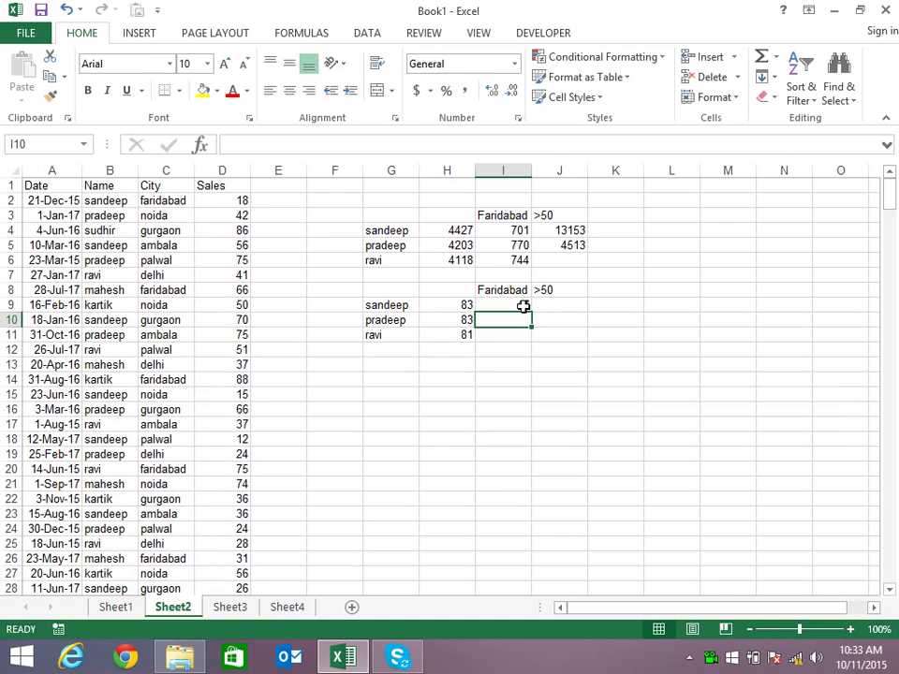
{"action": "left_click", "coordinate": [522, 306]}
{"action": "left_click_drag", "start_coordinate": [532, 311], "coordinate": [532, 335]}
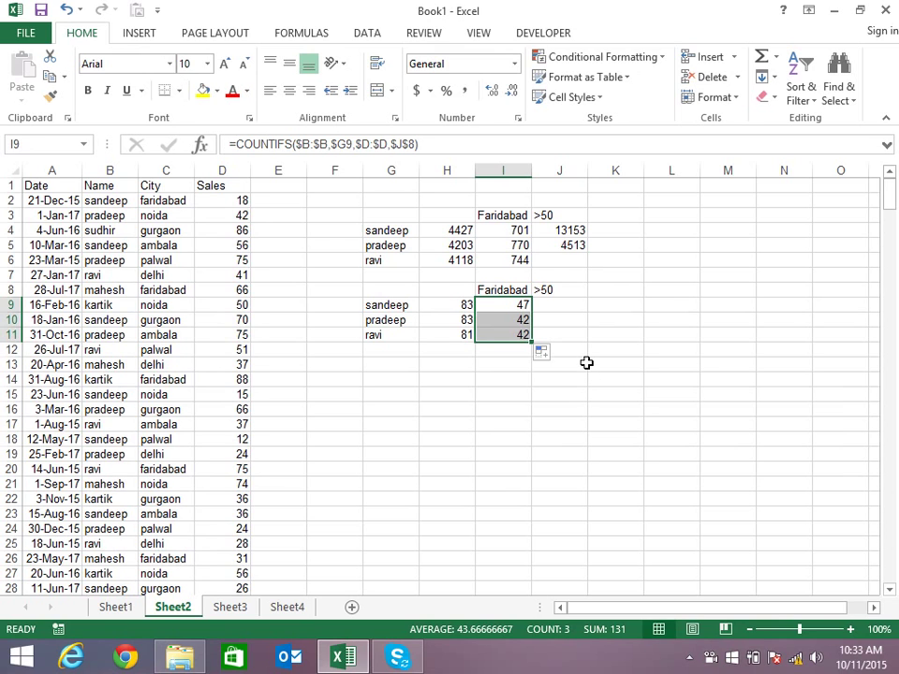
- Add the City criterion $C:$C equal to Faridabad ($I$8) to I9's COUNTIFS and fill down (6, 8, 9)
{"action": "key", "text": "F2"}
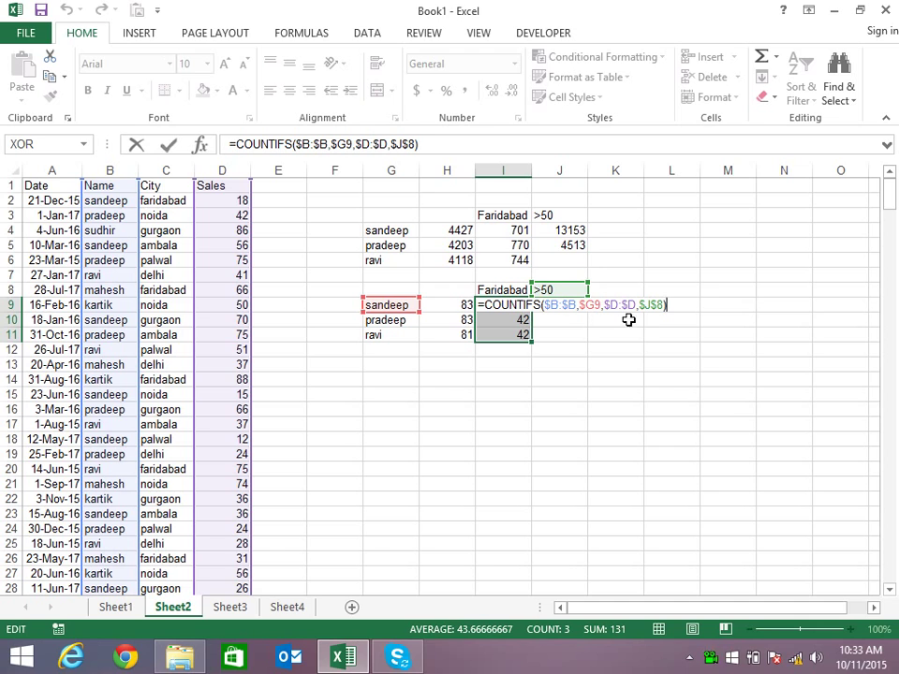
{"action": "type", "text": ","}
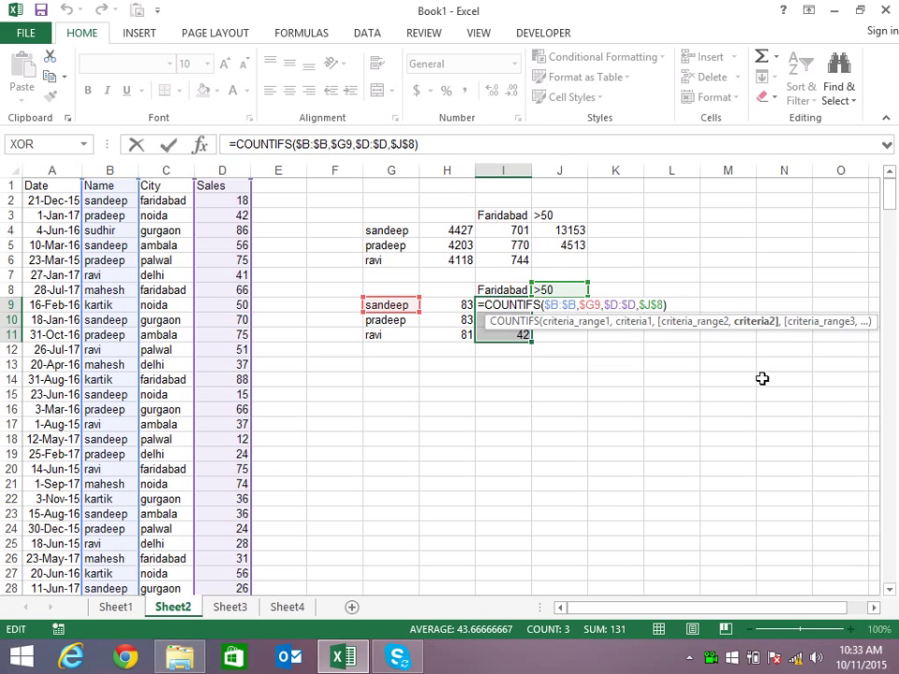
{"action": "left_click", "coordinate": [176, 170]}
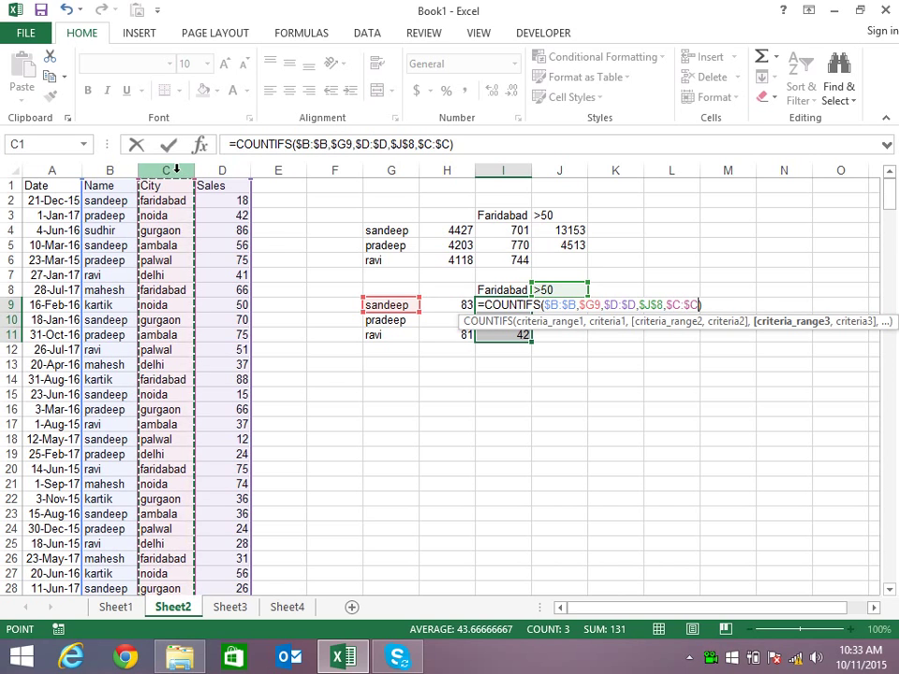
{"action": "key", "text": "F4"}
{"action": "type", "text": ","}
{"action": "left_click", "coordinate": [491, 294]}
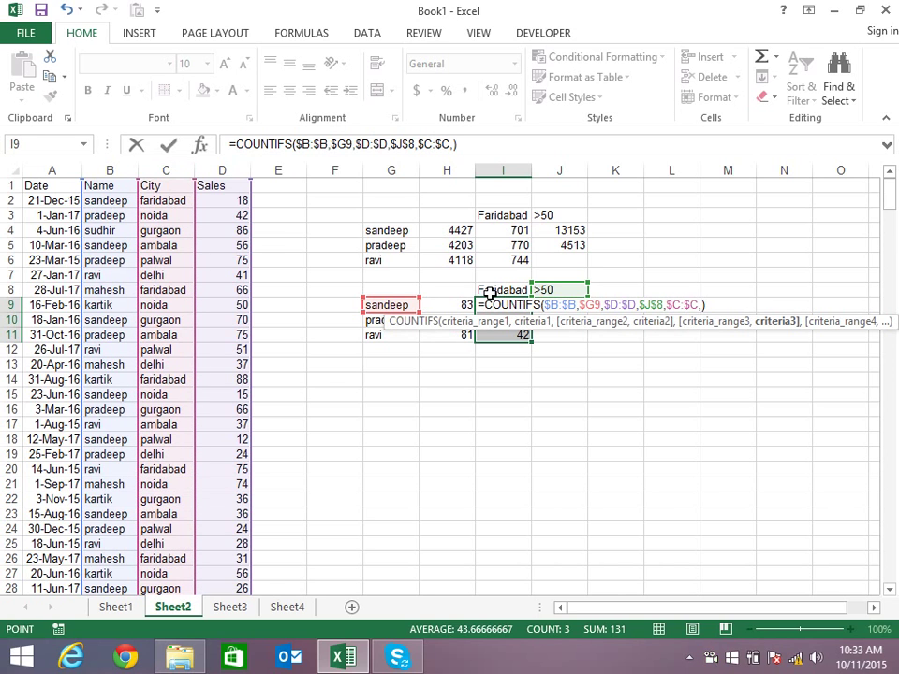
{"action": "key", "text": "F4"}
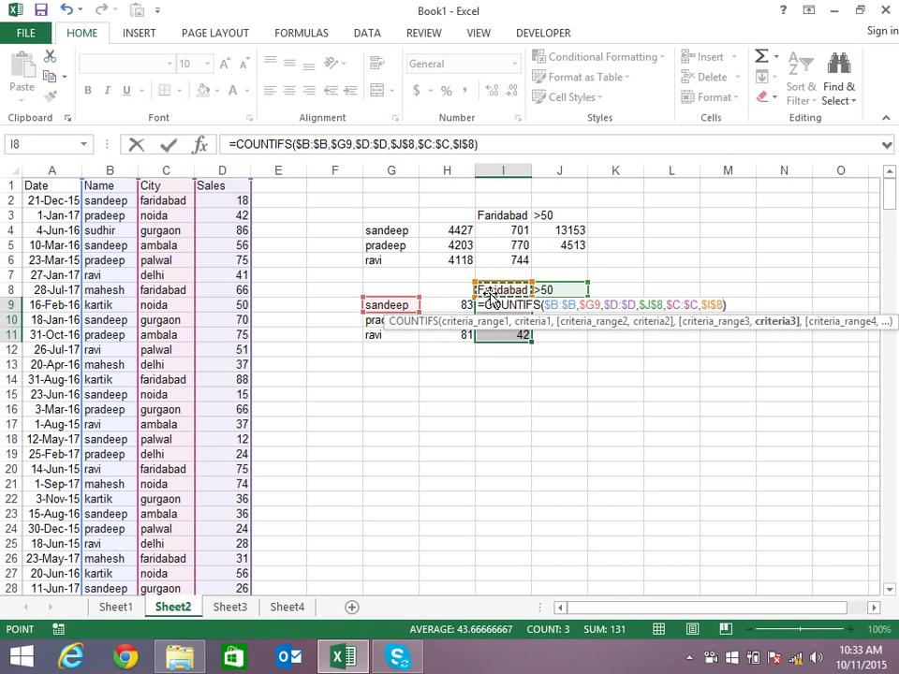
{"action": "key", "text": "Return"}
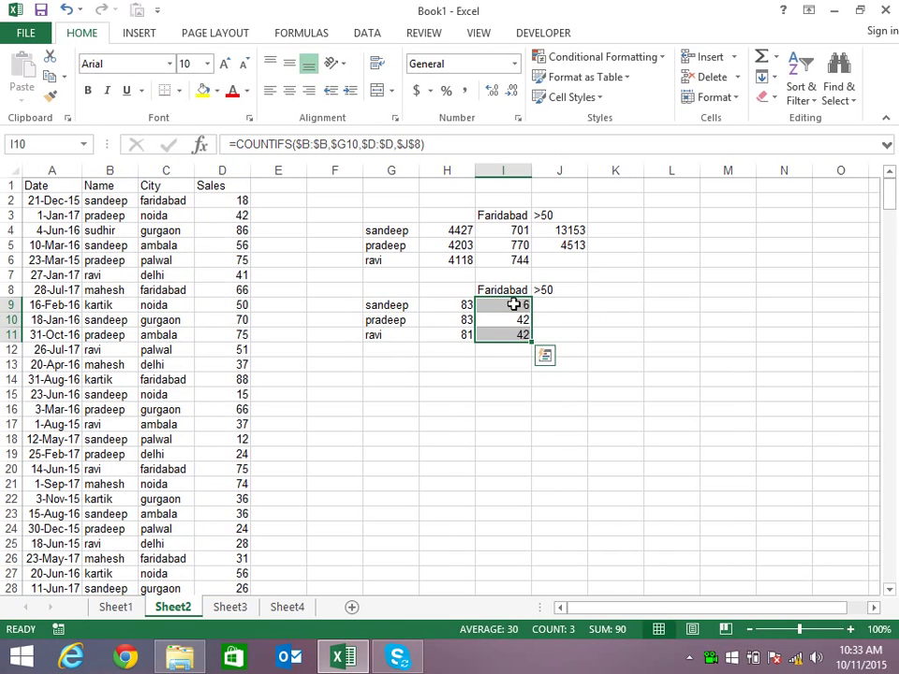
{"action": "left_click", "coordinate": [519, 306]}
{"action": "left_click_drag", "start_coordinate": [530, 314], "coordinate": [530, 335]}
- Deselect the finished Faridabad counts and select cell E2 for the date formula
{"action": "left_click", "coordinate": [567, 318]}
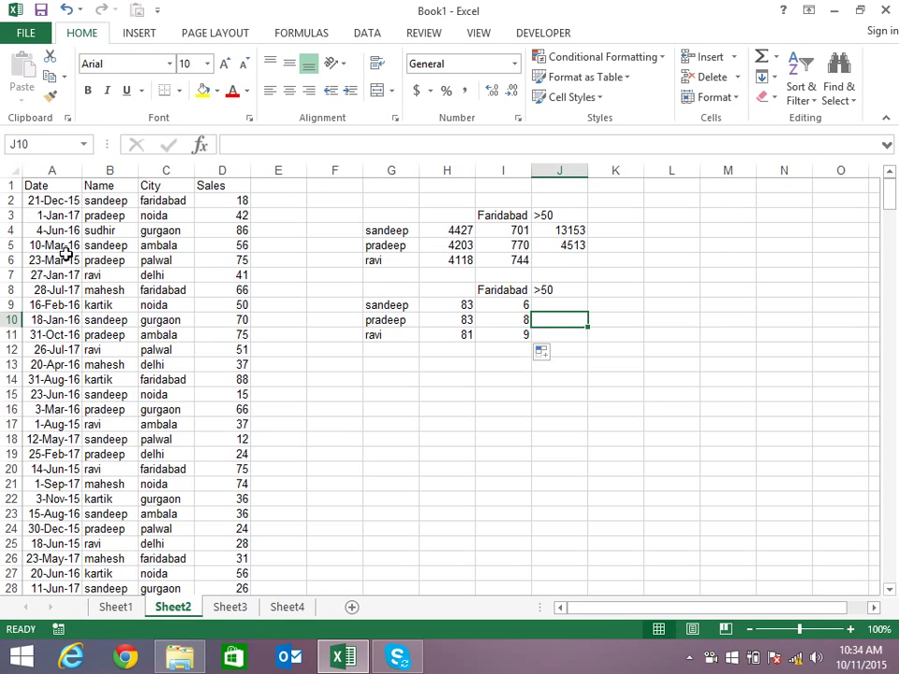
{"action": "left_click", "coordinate": [277, 204]}
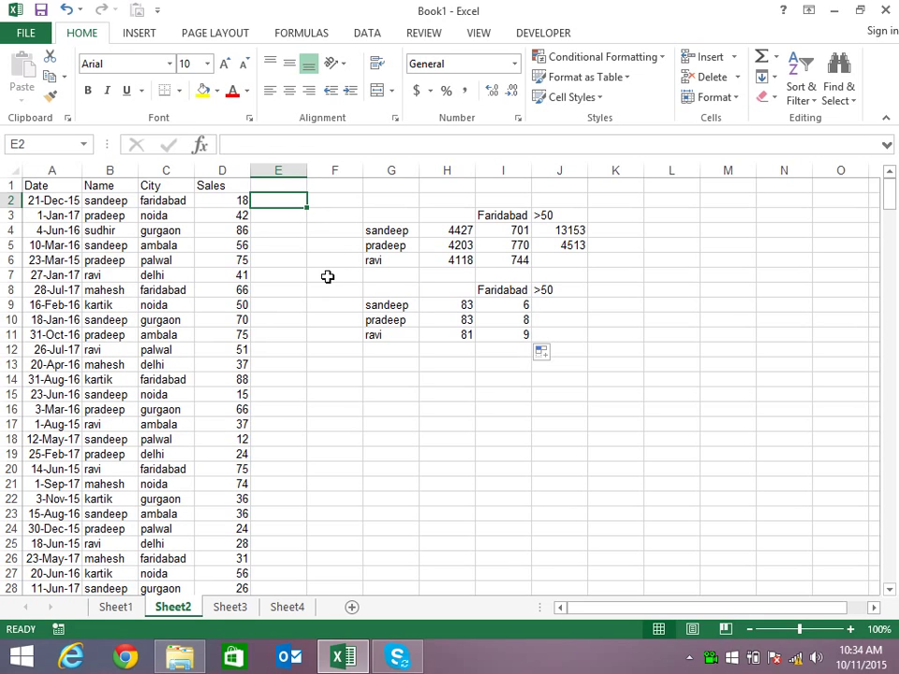
{"action": "type", "text": "="}
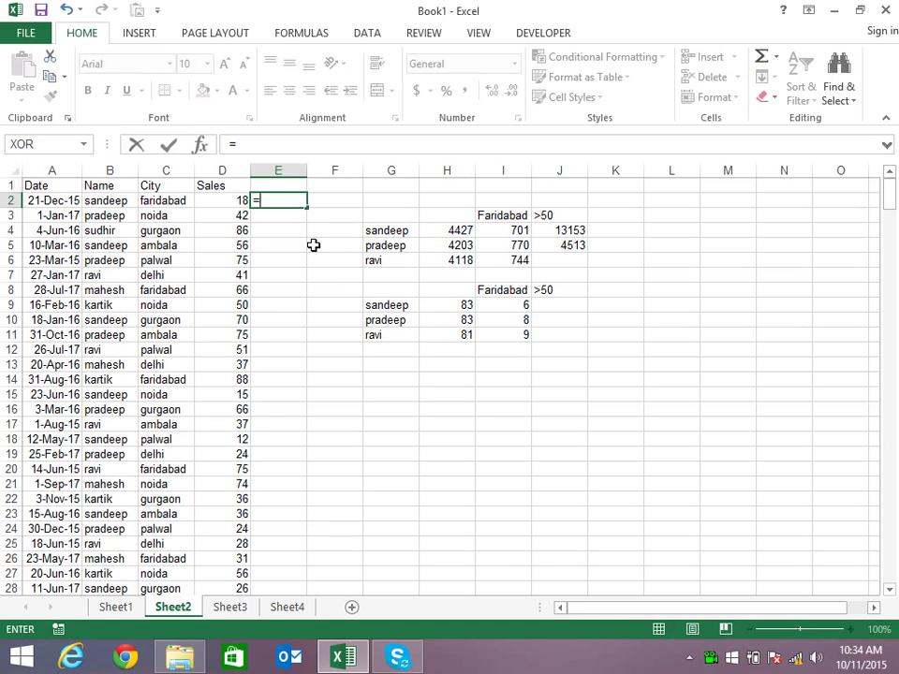
{"action": "type", "text": "("}
{"action": "key", "text": "BackSpace"}
{"action": "type", "text": "and"}
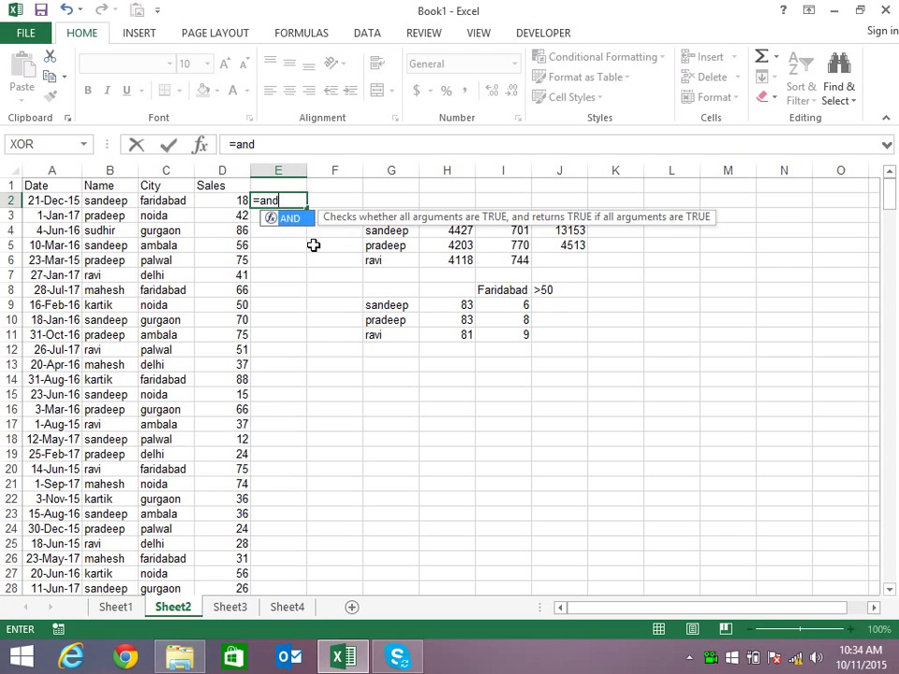
{"action": "key", "text": "Tab"}
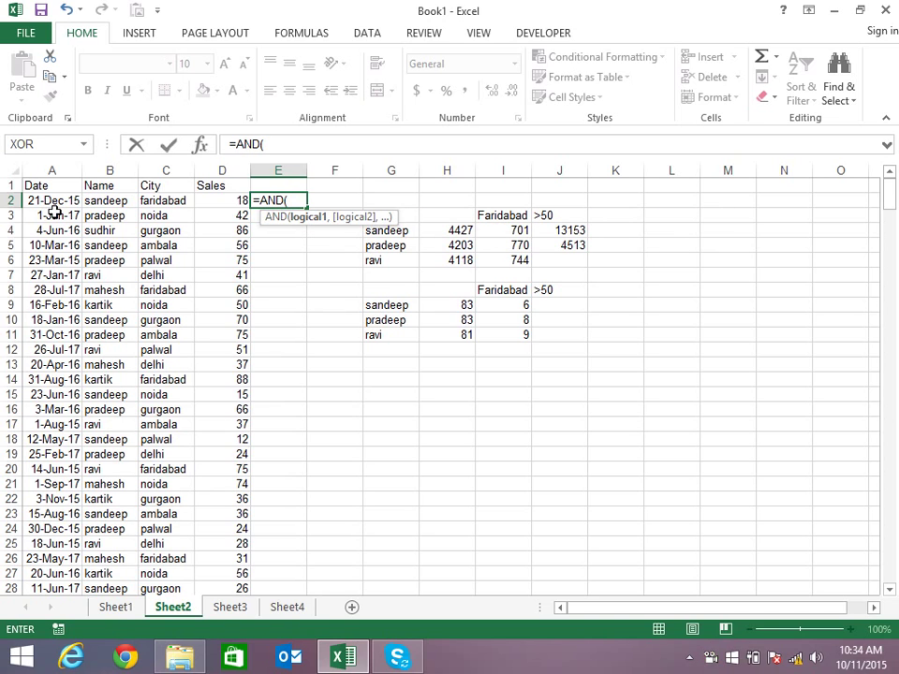
{"action": "left_click", "coordinate": [56, 202]}
{"action": "type", "text": ">="}
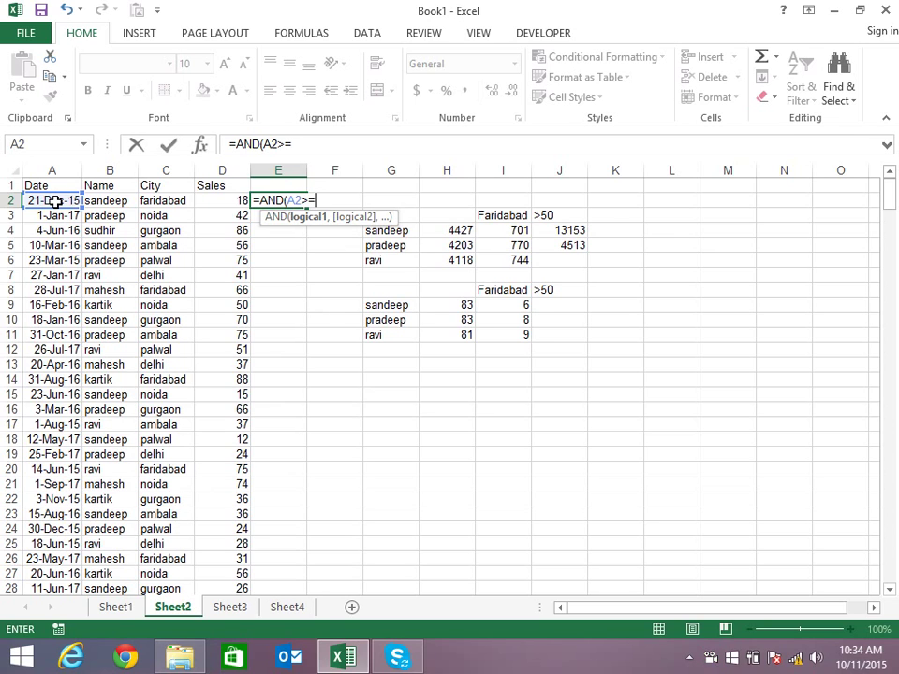
{"action": "type", "text": "1"}
{"action": "key", "text": "BackSpace"}
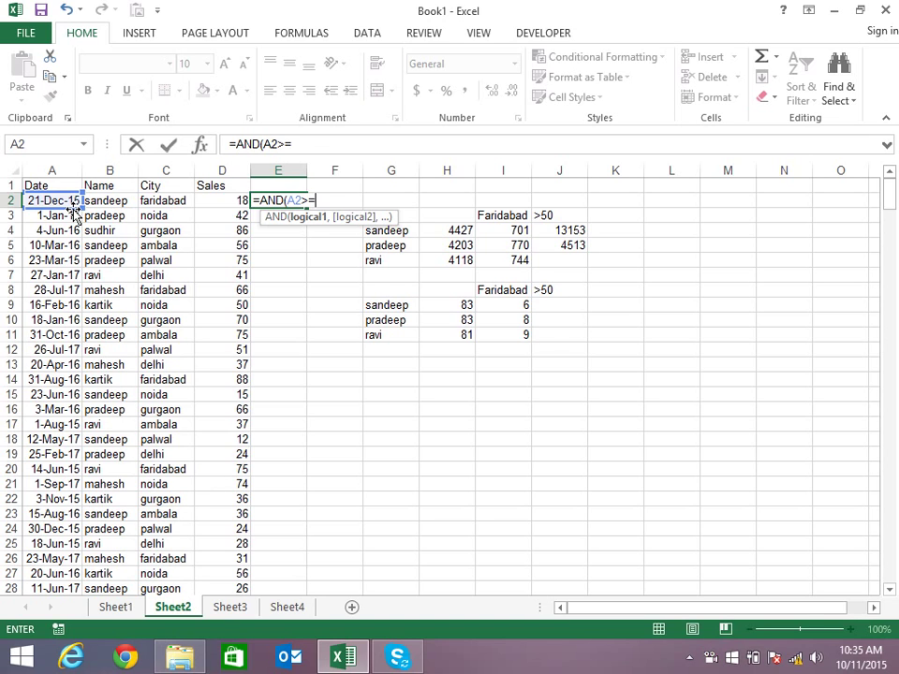
{"action": "key", "text": "Escape"}
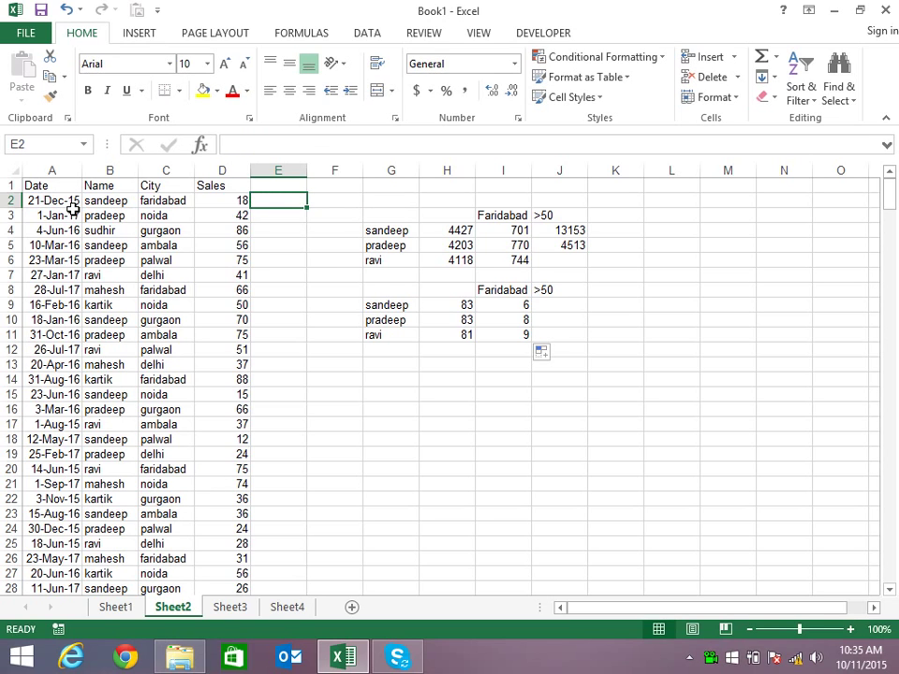
- Enter the text date ="1-jan-15" in E2, fixing the quotes after the formula error
{"action": "type", "text": "='"}
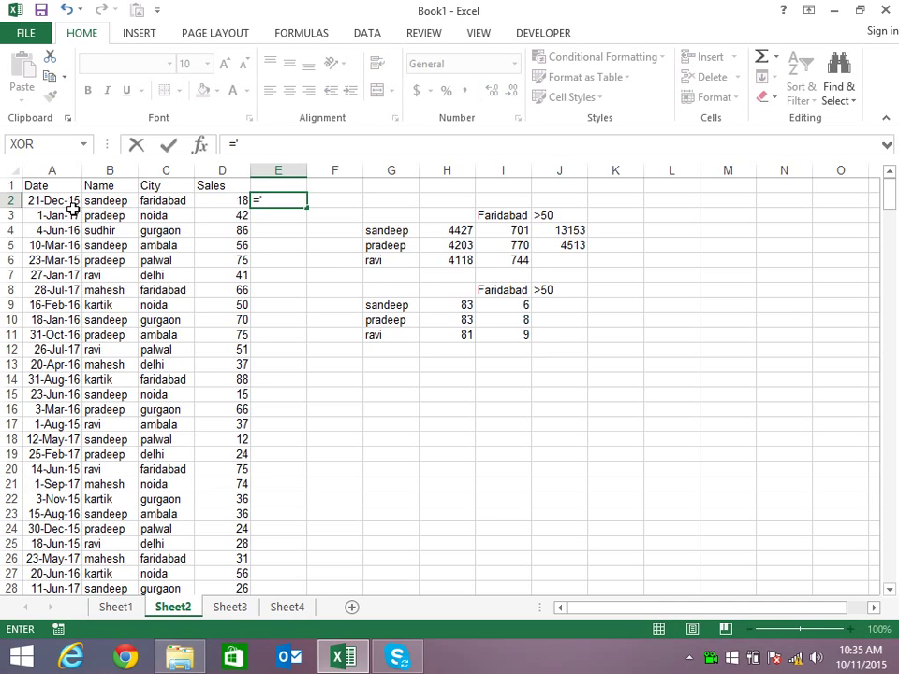
{"action": "type", "text": "1-jan-15"}
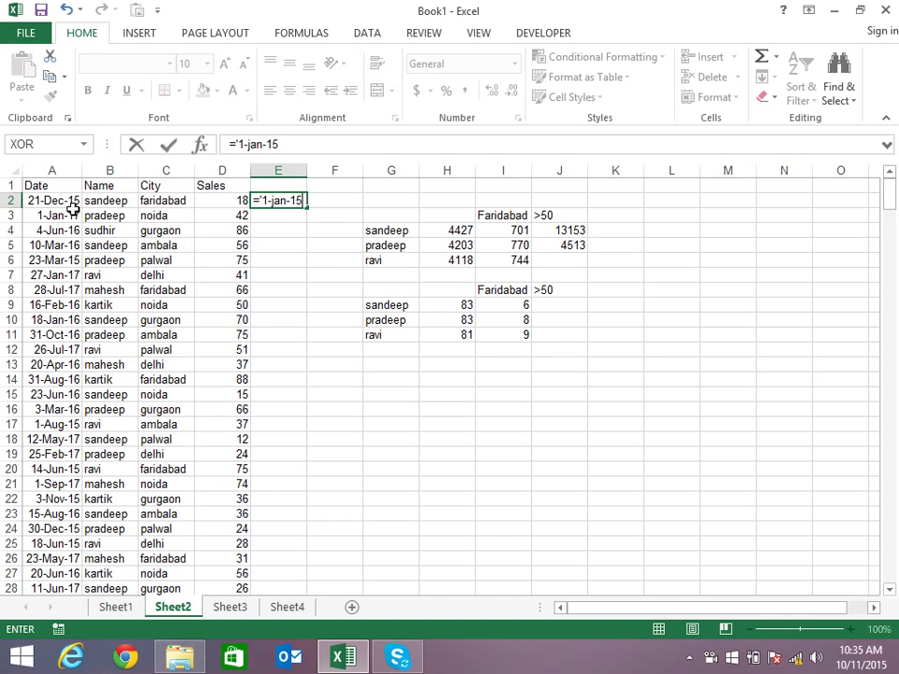
{"action": "type", "text": "'"}
{"action": "key", "text": "Return"}
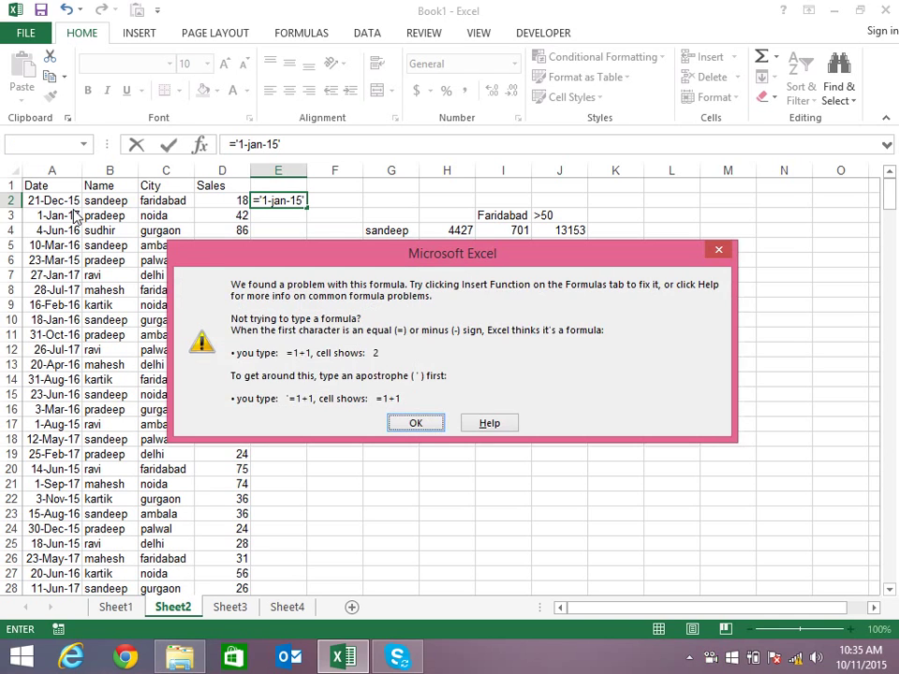
{"action": "key", "text": "Return"}
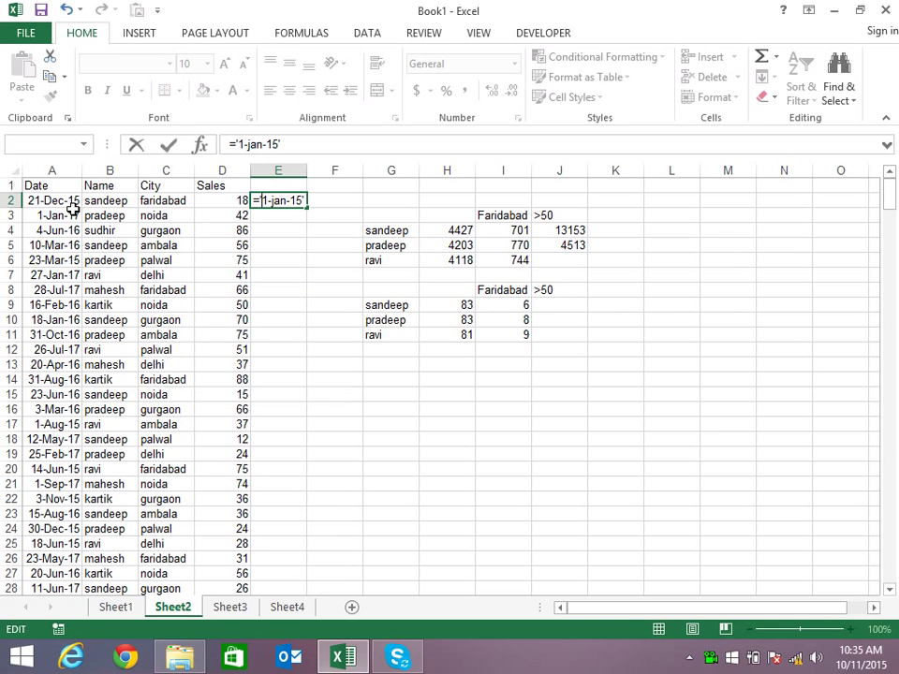
{"action": "key", "text": "BackSpace"}
{"action": "type", "text": "\""}
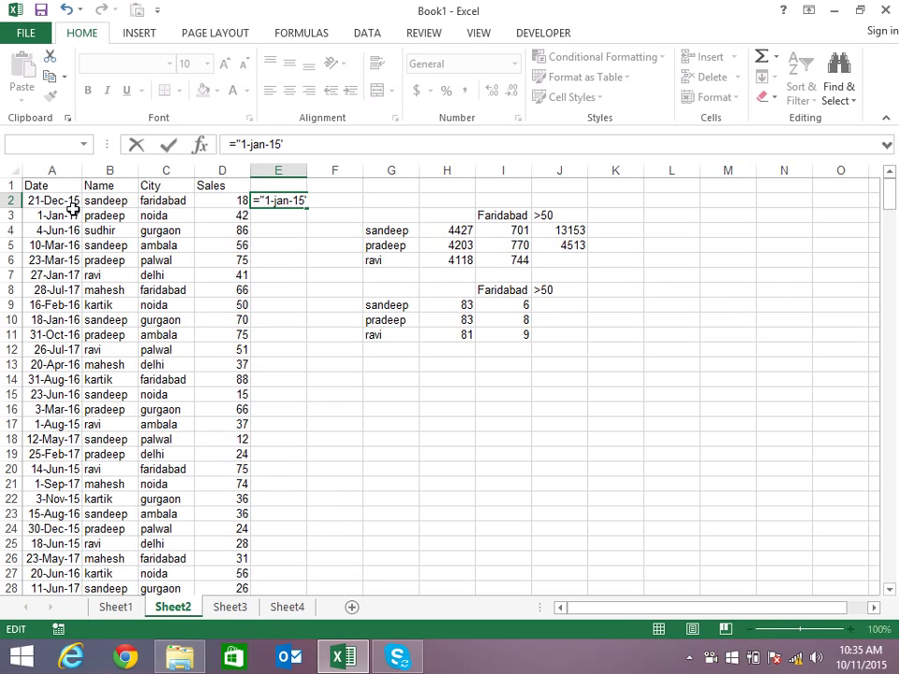
{"action": "key", "text": "Right"}
{"action": "key", "text": "Right"}
{"action": "key", "text": "Right"}
{"action": "key", "text": "Right"}
{"action": "key", "text": "Right"}
{"action": "key", "text": "Right"}
{"action": "key", "text": "Right"}
{"action": "key", "text": "Right"}
{"action": "key", "text": "BackSpace"}
{"action": "type", "text": "\""}
{"action": "key", "text": "ctrl+Return"}
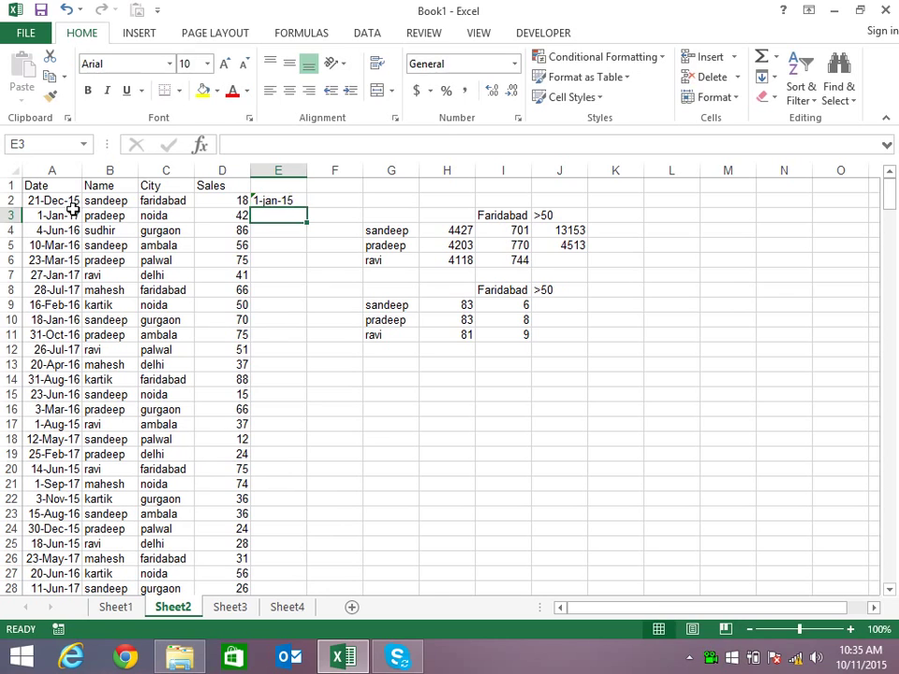
- Enter =E2+2 in F2, which returns the serial number 42007
{"action": "key", "text": "Right"}
{"action": "type", "text": "="}
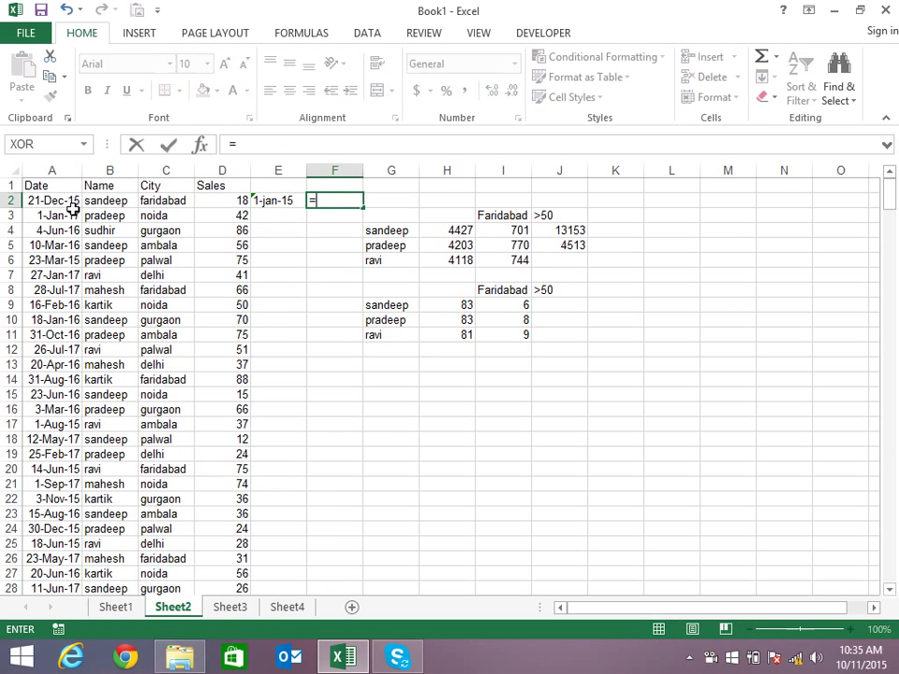
{"action": "key", "text": "Left"}
{"action": "type", "text": "+2"}
{"action": "key", "text": "Return"}
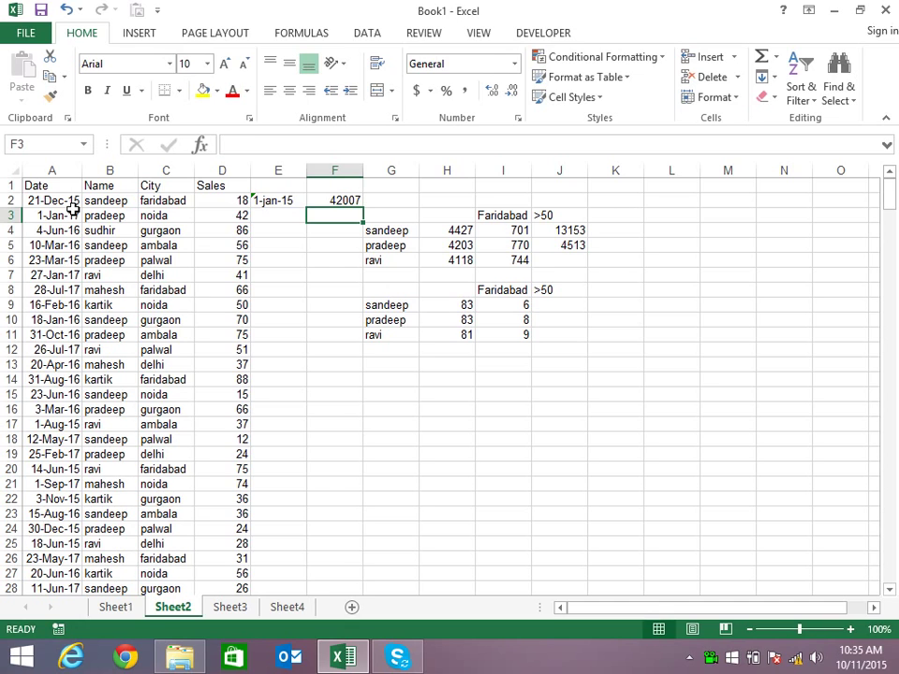
{"action": "key", "text": "Up"}
{"action": "key", "text": "Left"}
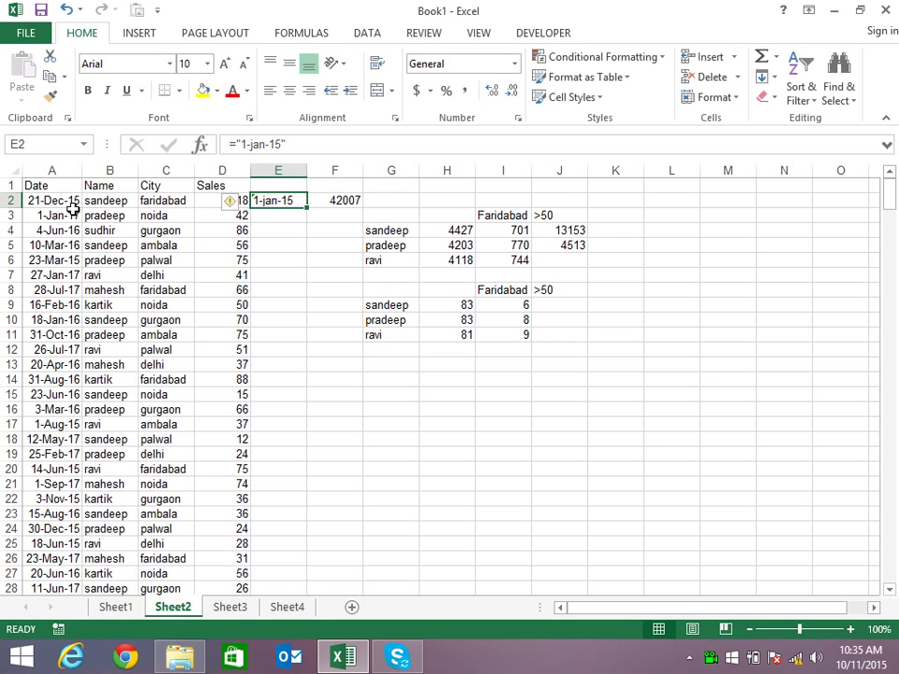
- Replace F2's formula with =DATEVALUE(E2)
{"action": "key", "text": "F2"}
{"action": "key", "text": "Escape"}
{"action": "type", "text": "=da"}
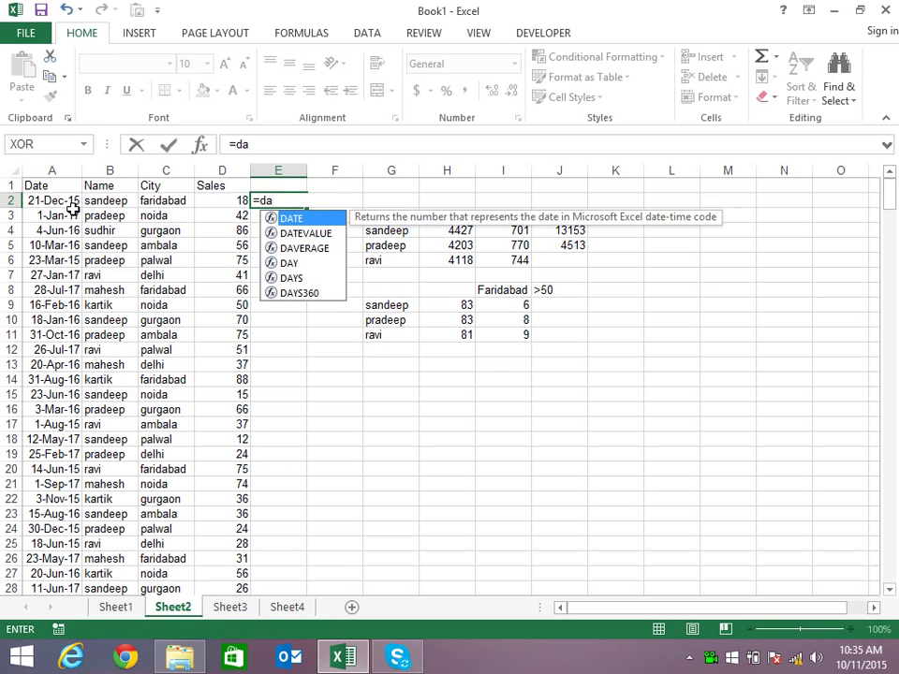
{"action": "key", "text": "Escape"}
{"action": "key", "text": "Escape"}
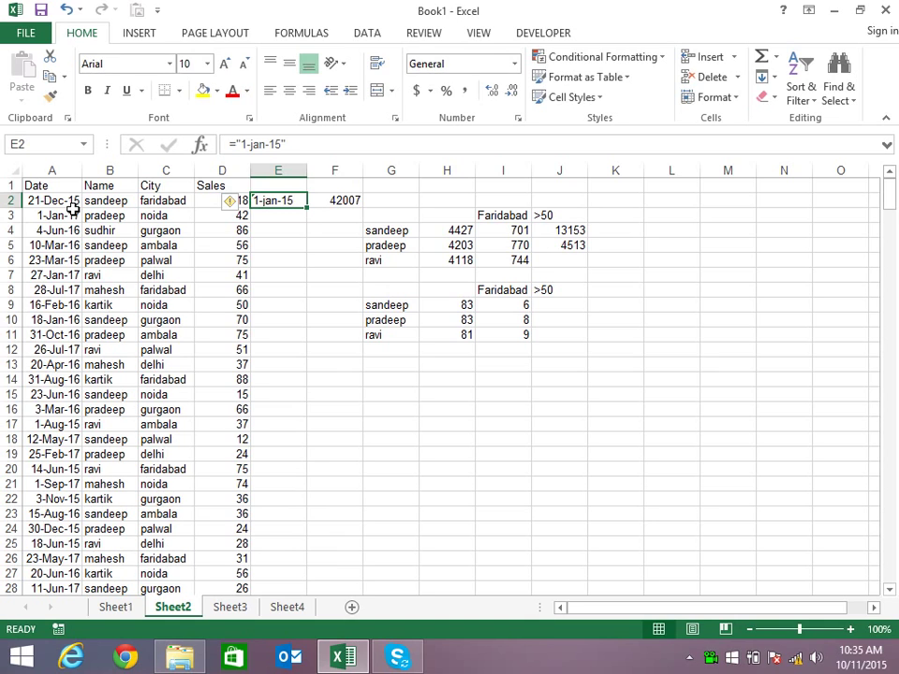
{"action": "key", "text": "Right"}
{"action": "key", "text": "F2"}
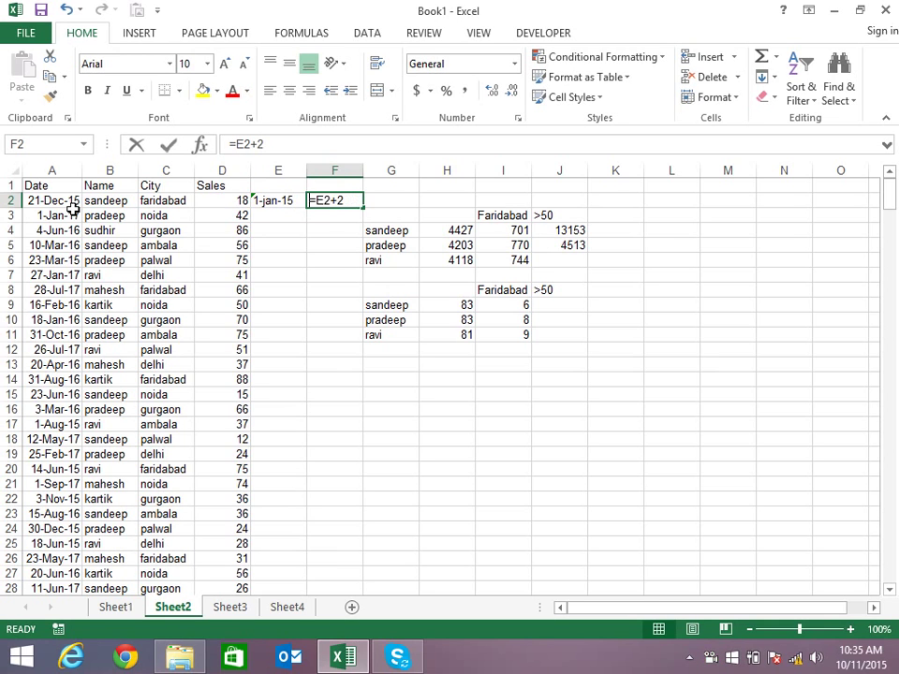
{"action": "key", "text": "BackSpace"}
{"action": "key", "text": "BackSpace"}
{"action": "key", "text": "BackSpace"}
{"action": "type", "text": "da"}
{"action": "key", "text": "Down"}
{"action": "key", "text": "Tab"}
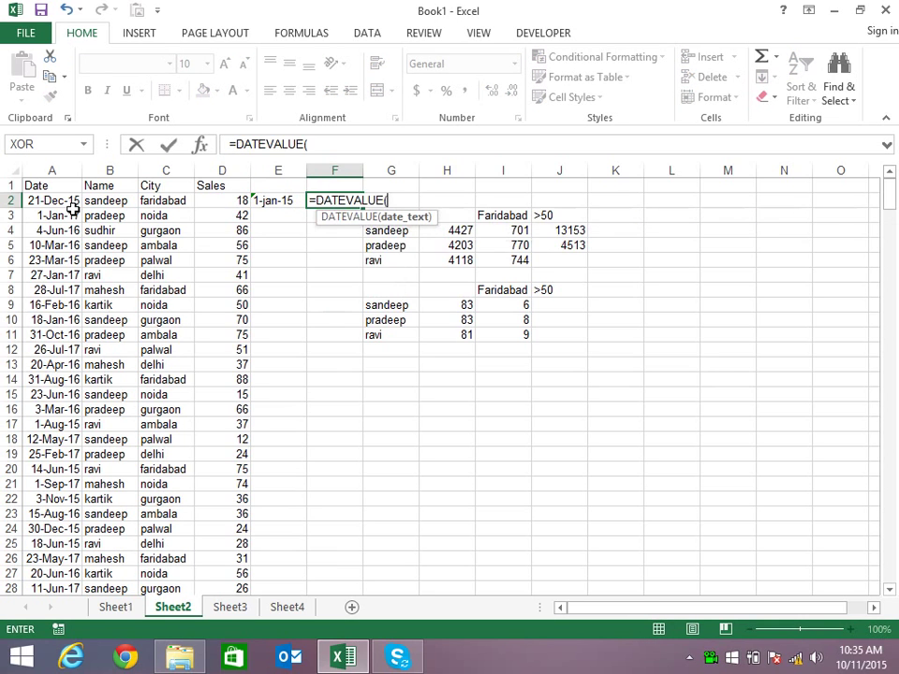
{"action": "key", "text": "Left"}
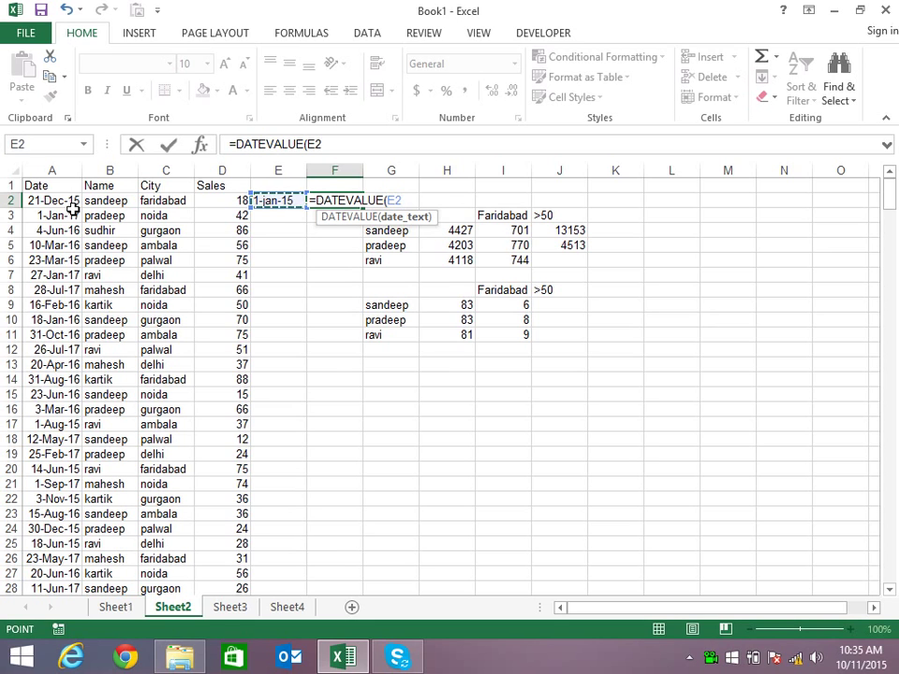
{"action": "key", "text": "Return"}
- Format F2 as a date showing 1-Jan-15, then clear both F2 and E2
{"action": "key", "text": "Up"}
{"action": "key", "text": "ctrl+shift+2"}
{"action": "key", "text": "ctrl+shift+3"}
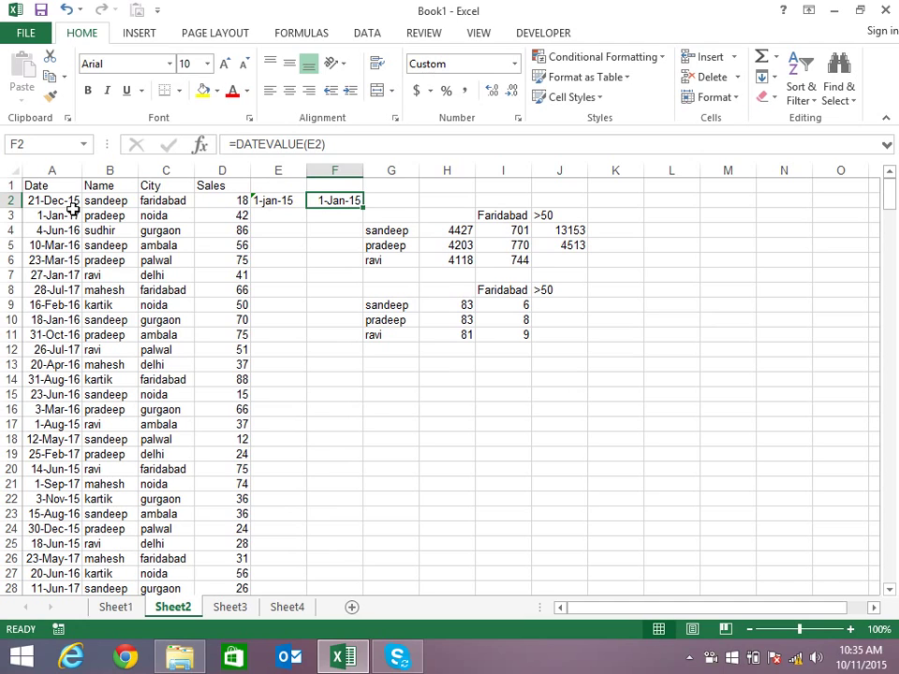
{"action": "key", "text": "Delete"}
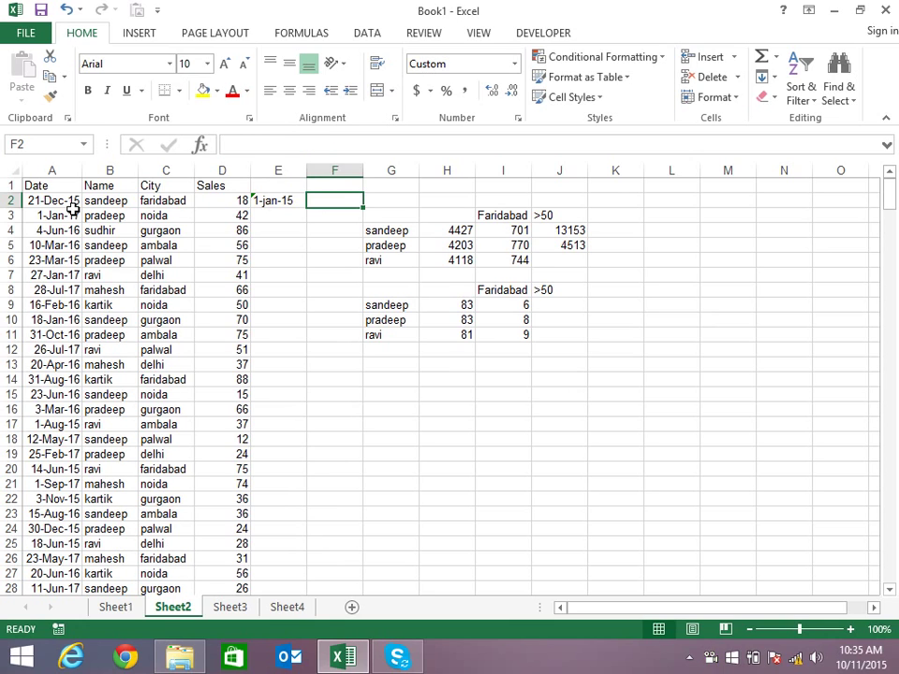
{"action": "key", "text": "Left"}
{"action": "key", "text": "Delete"}
- Begin E2's formula as =AND(A2>=DATEVALUE("1-jan-15"), replacing the initial IF with AND
{"action": "type", "text": "=IF("}
{"action": "key", "text": "Left"}
{"action": "key", "text": "Left"}
{"action": "key", "text": "Left"}
{"action": "key", "text": "Left"}
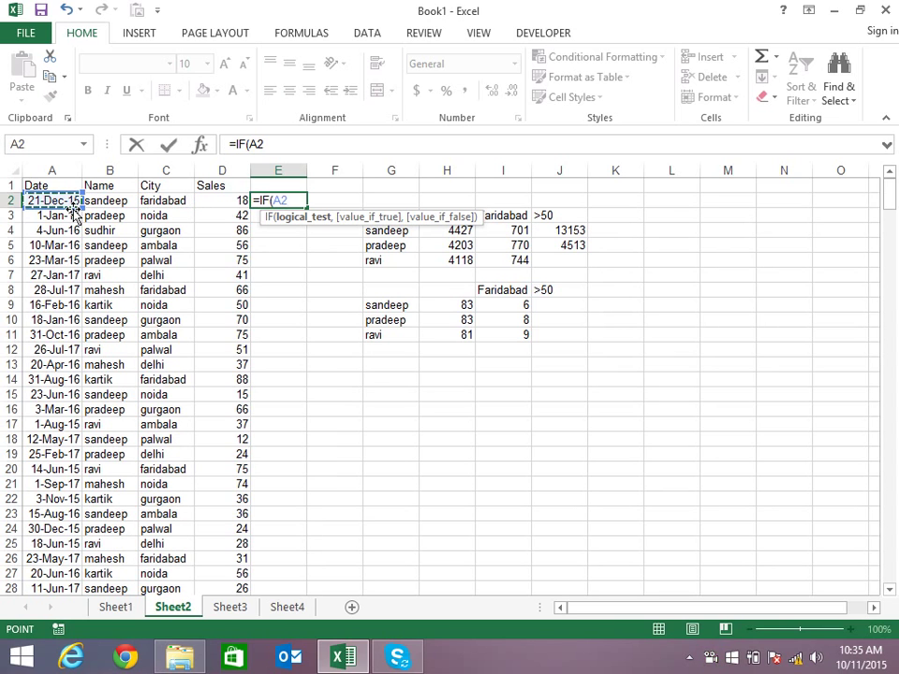
{"action": "type", "text": ">="}
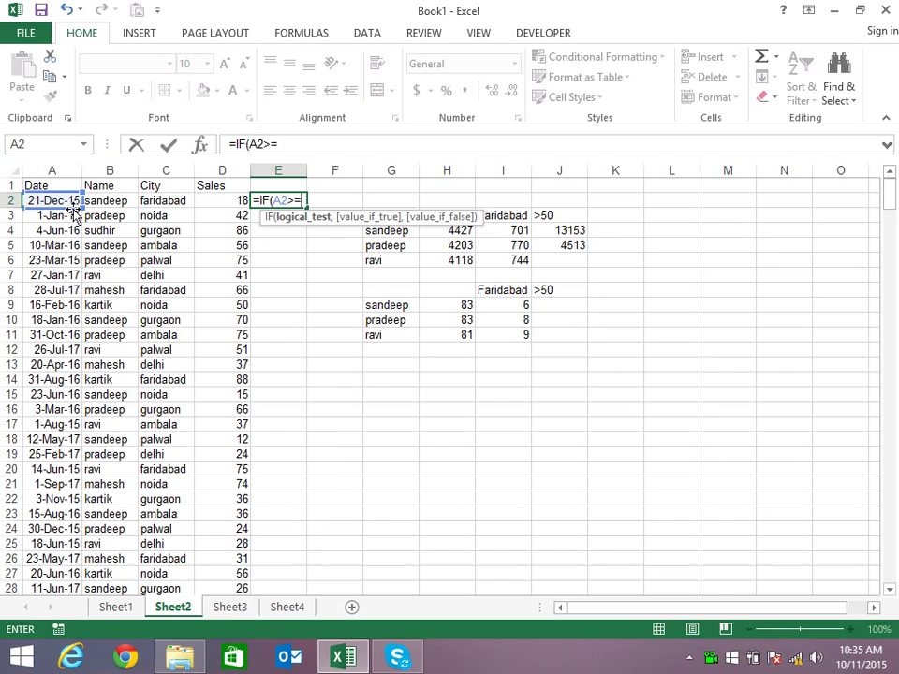
{"action": "type", "text": "da"}
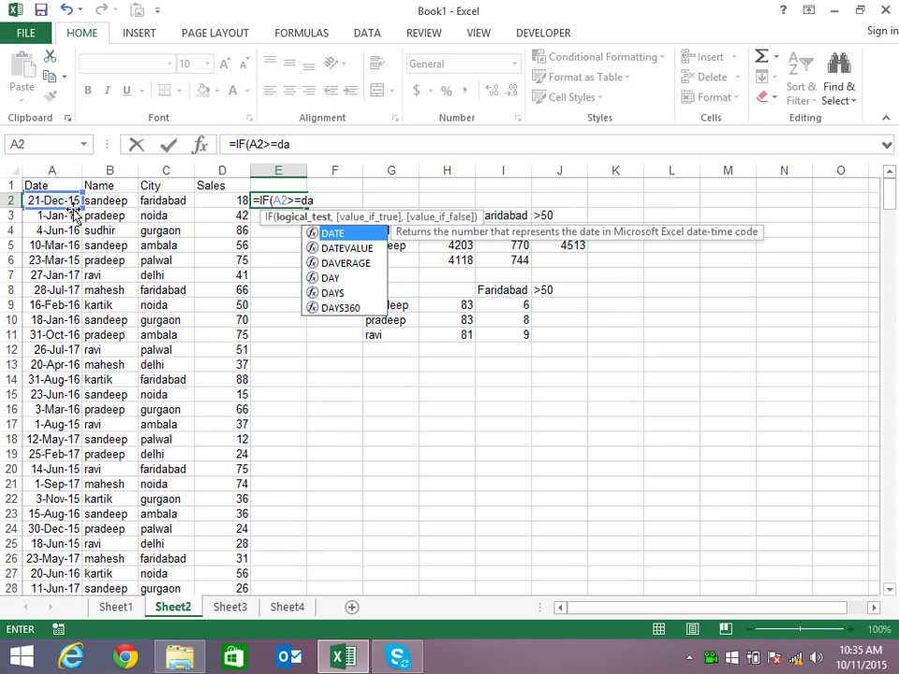
{"action": "key", "text": "Down"}
{"action": "key", "text": "Tab"}
{"action": "type", "text": "\""}
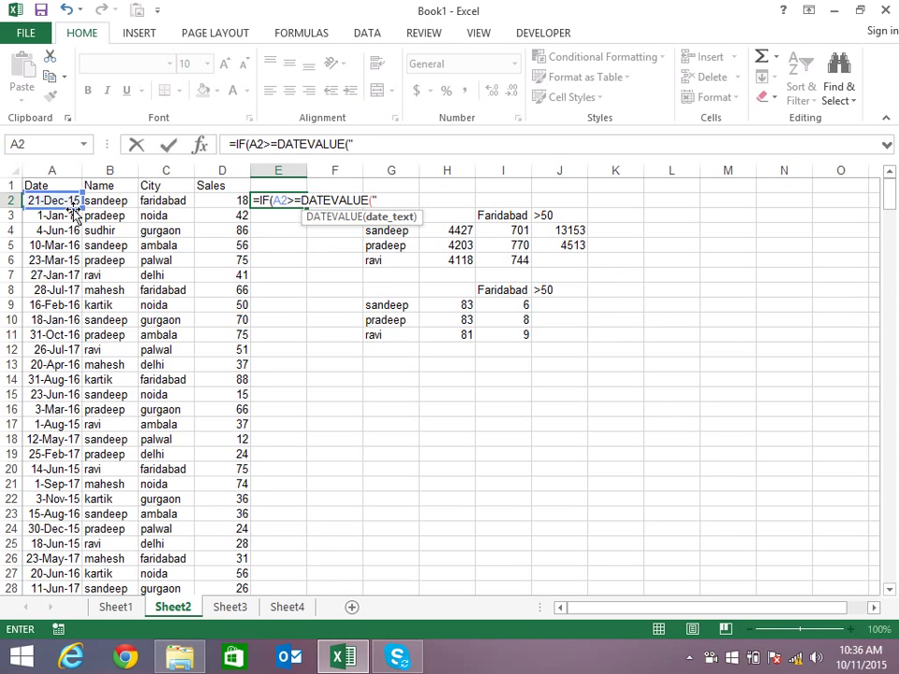
{"action": "type", "text": "1-jan"}
{"action": "type", "text": "-15"}
{"action": "type", "text": "\")"}
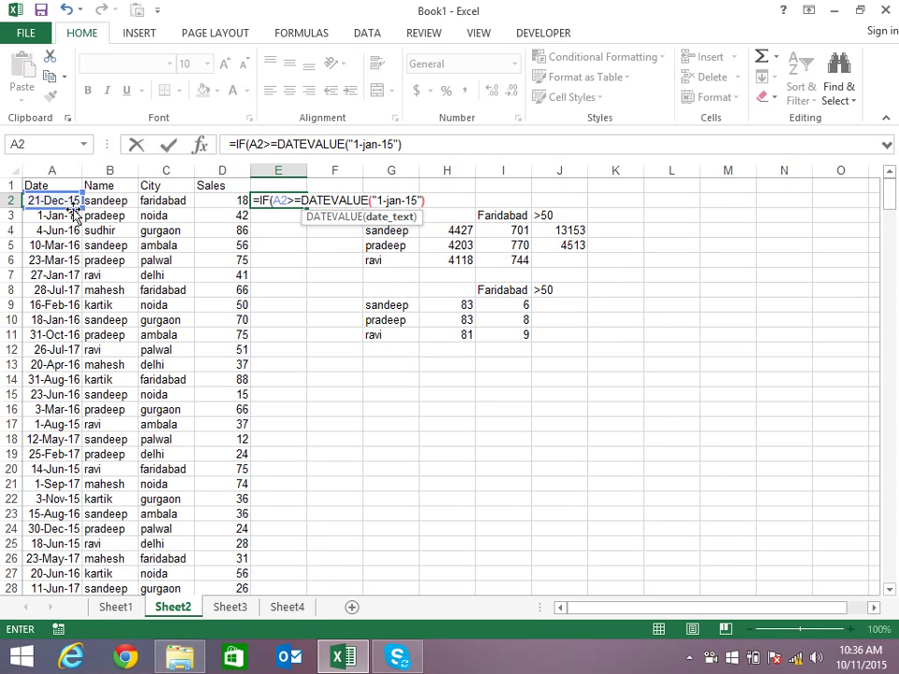
{"action": "type", "text": ","}
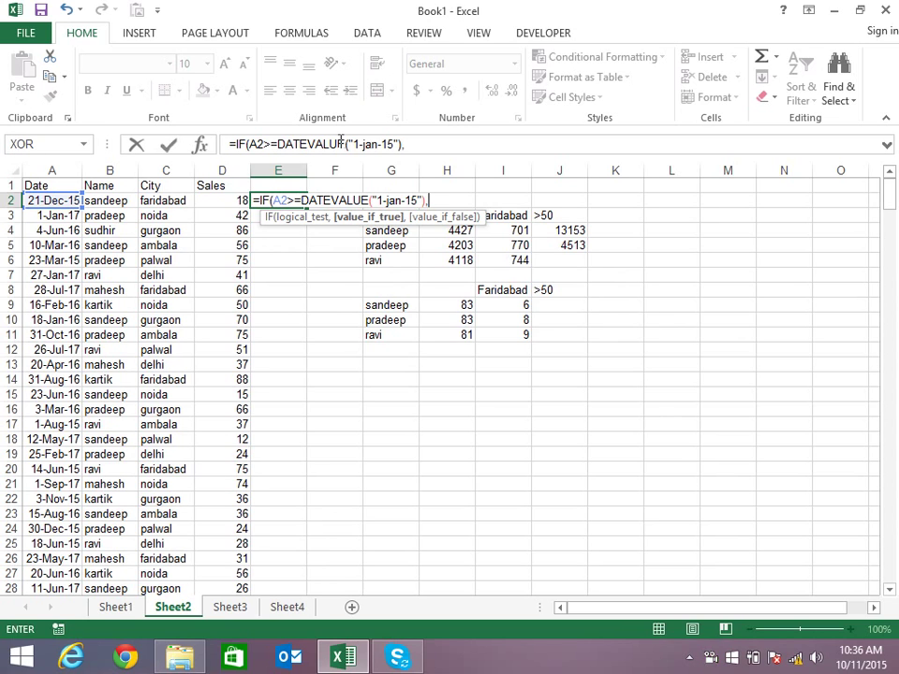
{"action": "left_click", "coordinate": [265, 200]}
{"action": "key", "text": "BackSpace"}
{"action": "key", "text": "BackSpace"}
{"action": "type", "text": "and"}
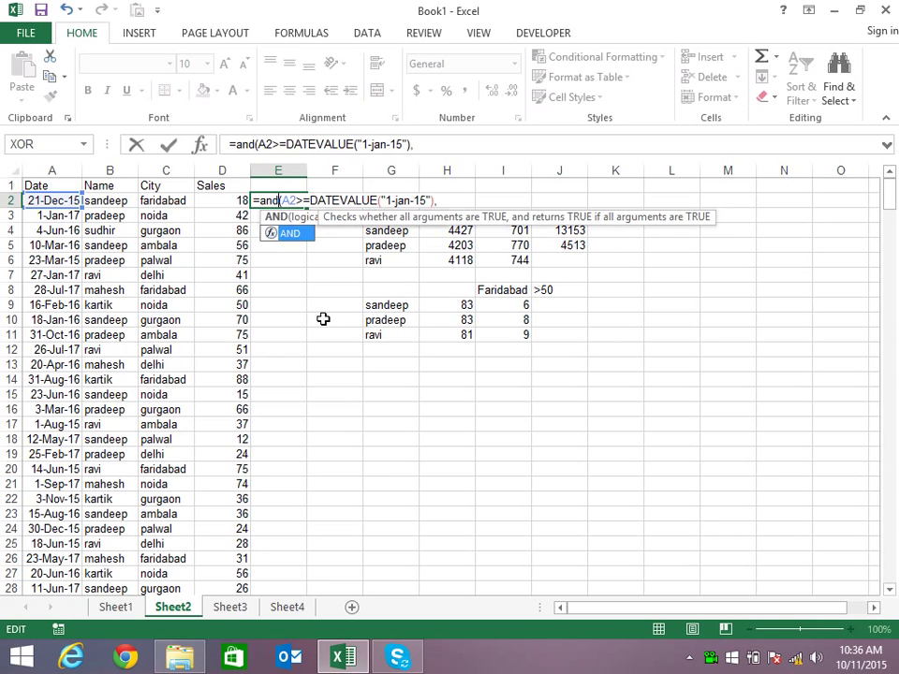
{"action": "left_click", "coordinate": [451, 198]}
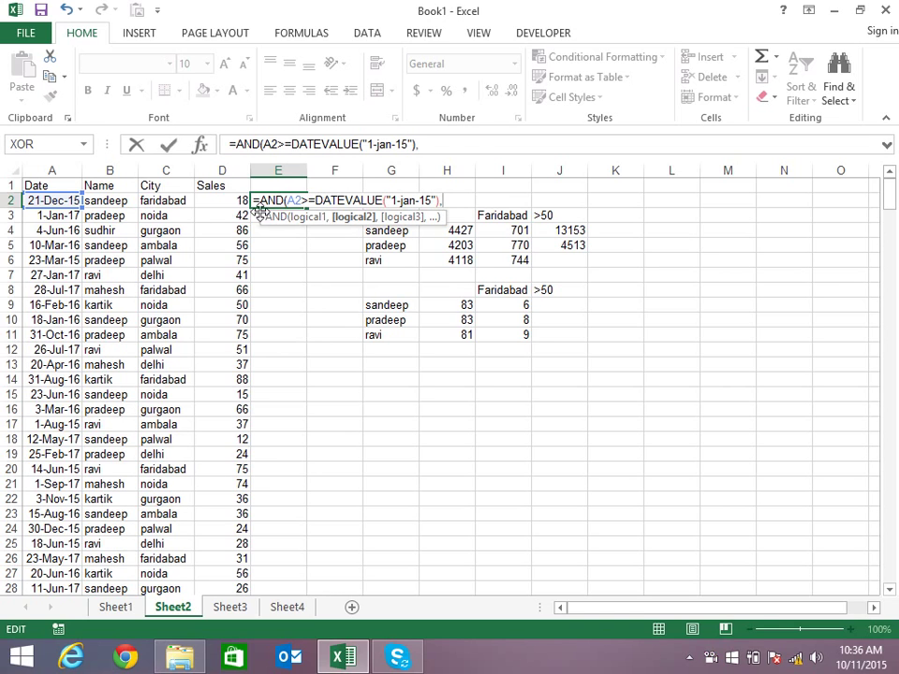
- Add the A2<=DATEVALUE("31-jan-15") condition and accept the correction, giving FALSE
{"action": "left_click", "coordinate": [71, 200]}
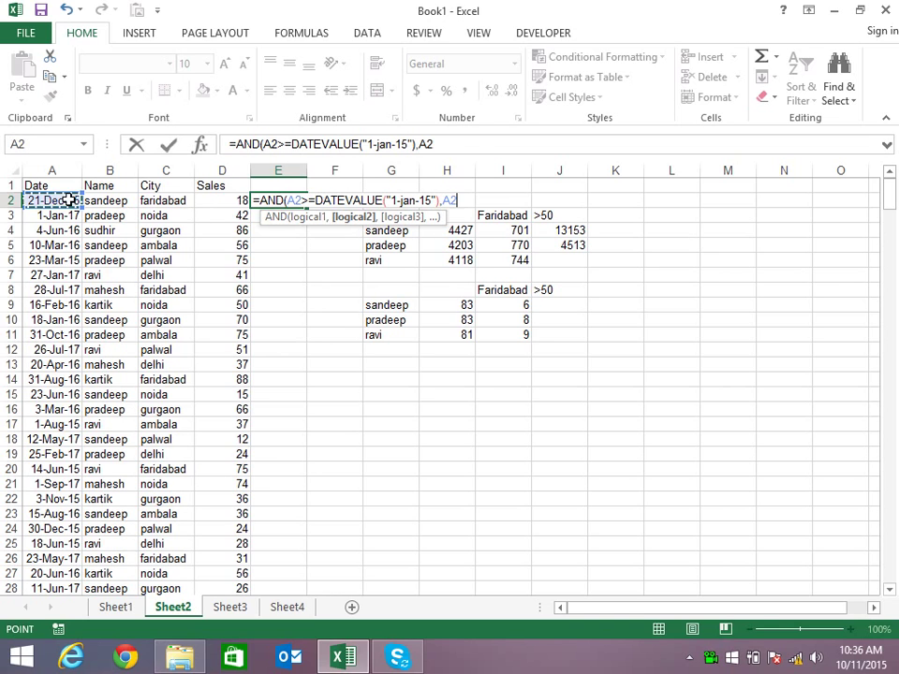
{"action": "type", "text": "<="}
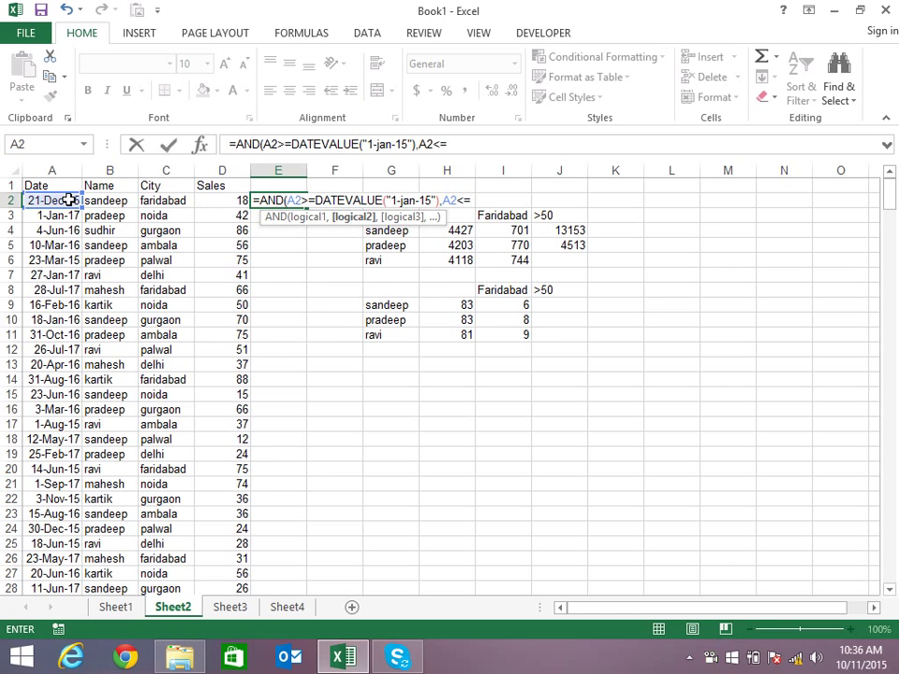
{"action": "type", "text": "da"}
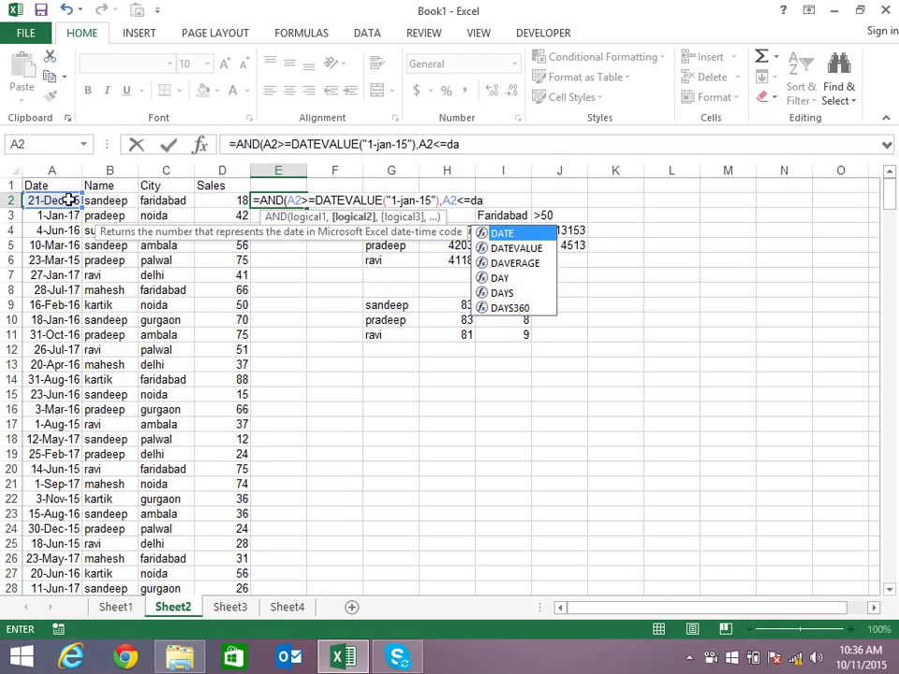
{"action": "key", "text": "Down"}
{"action": "key", "text": "Tab"}
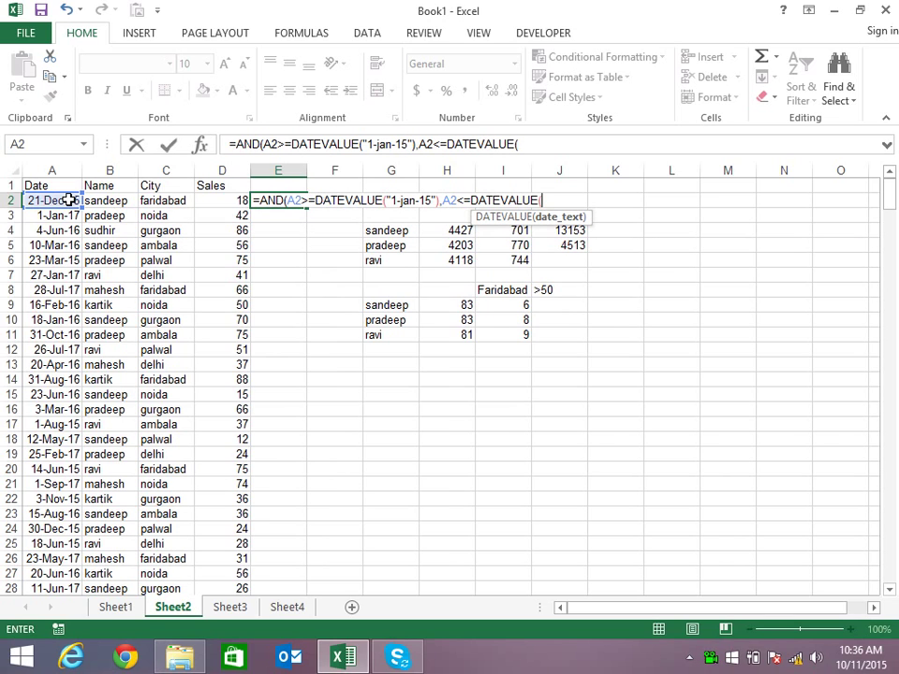
{"action": "type", "text": "\"31-"}
{"action": "type", "text": "jan"}
{"action": "type", "text": "-15\")"}
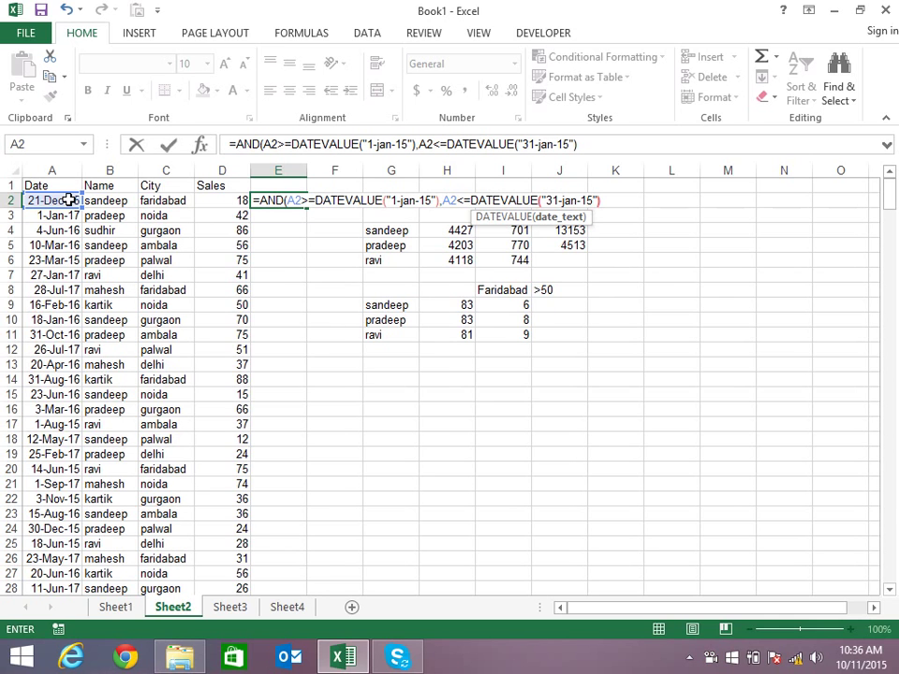
{"action": "key", "text": "Return"}
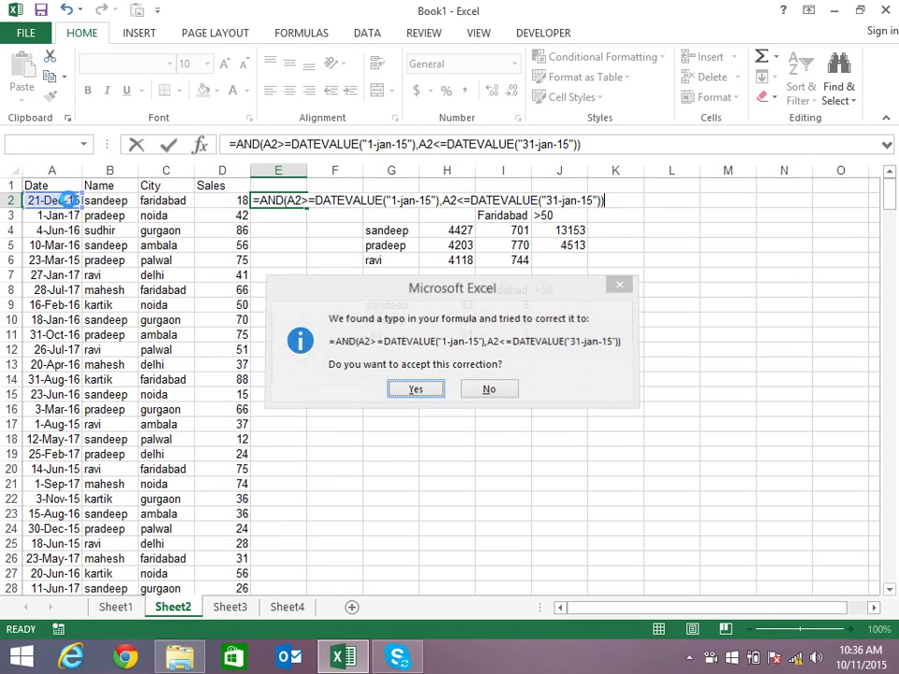
{"action": "key", "text": "Return"}
{"action": "left_click", "coordinate": [300, 197]}
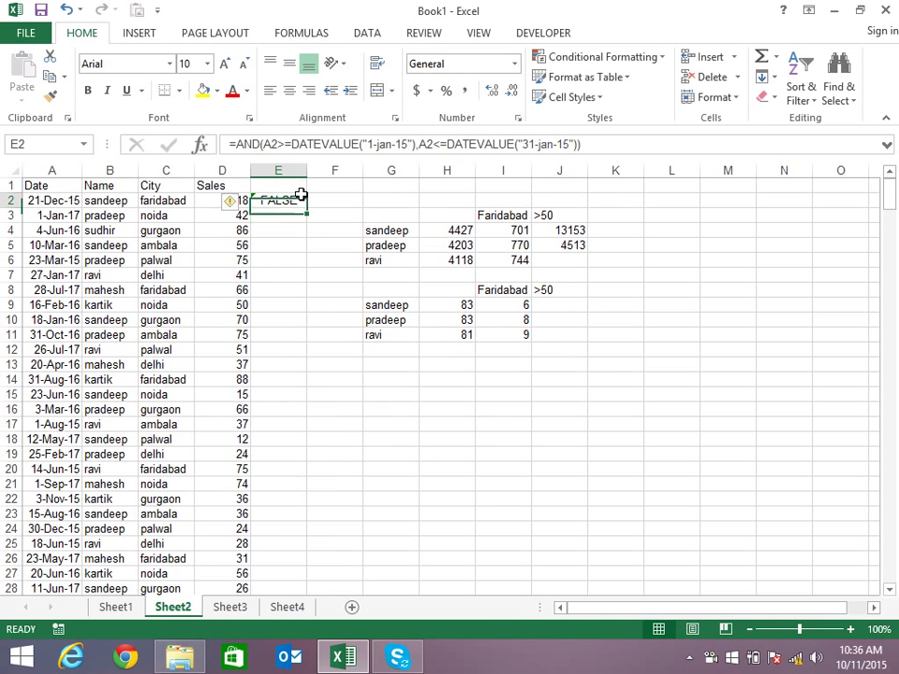
- Copy the January date test down the whole of column E
{"action": "double_click", "coordinate": [306, 204]}
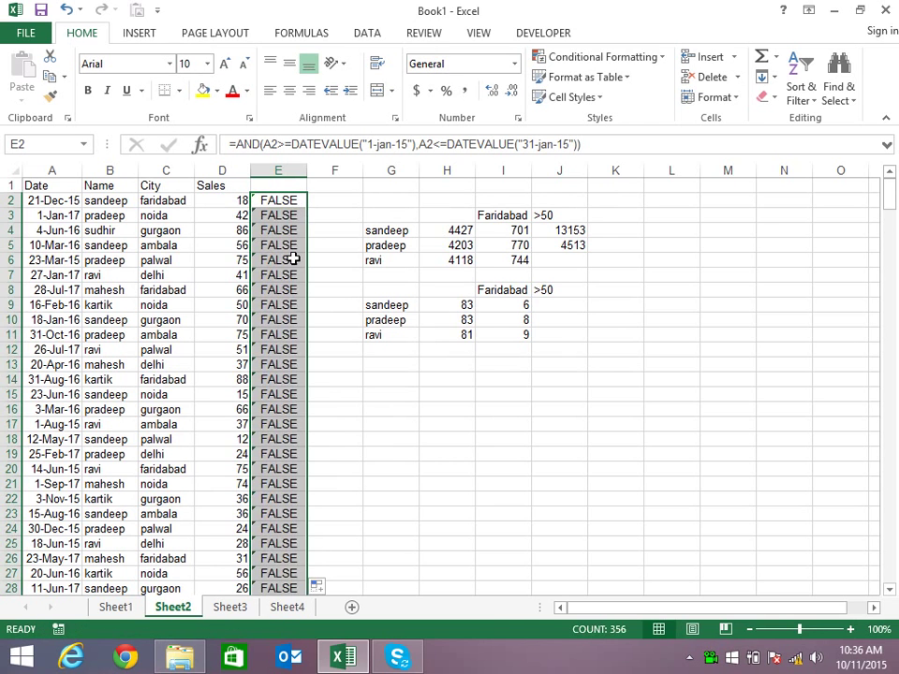
{"action": "scroll", "coordinate": [317, 309], "scroll_direction": "down", "scroll_amount": 6}
{"action": "scroll", "coordinate": [313, 321], "scroll_direction": "up", "scroll_amount": 3}
{"action": "scroll", "coordinate": [314, 322], "scroll_direction": "up", "scroll_amount": 3}
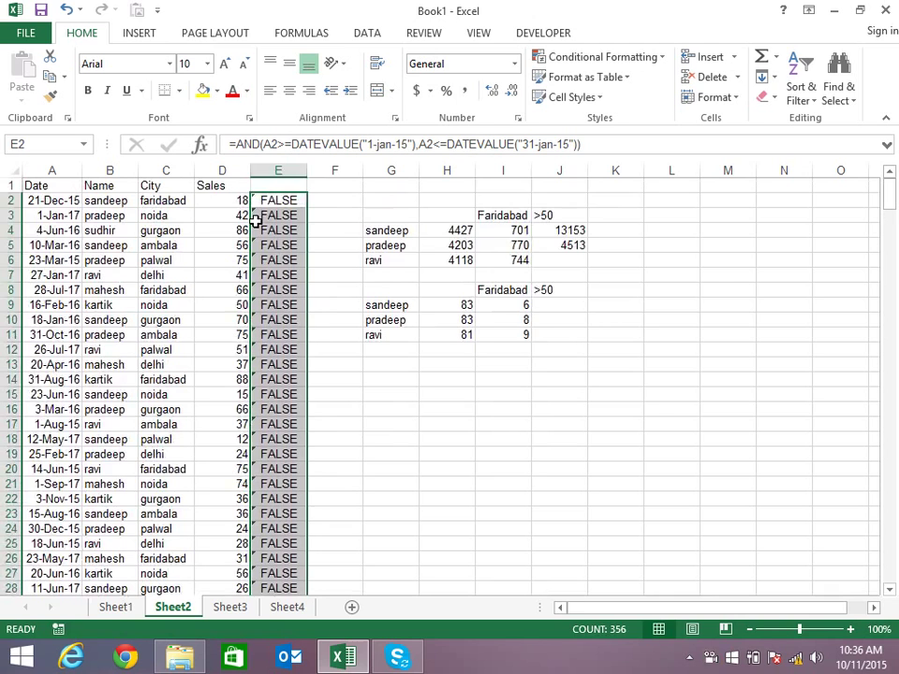
- Give column E the header 'd' and turn on filtering for the table headers
{"action": "left_click", "coordinate": [276, 187]}
{"action": "type", "text": "d"}
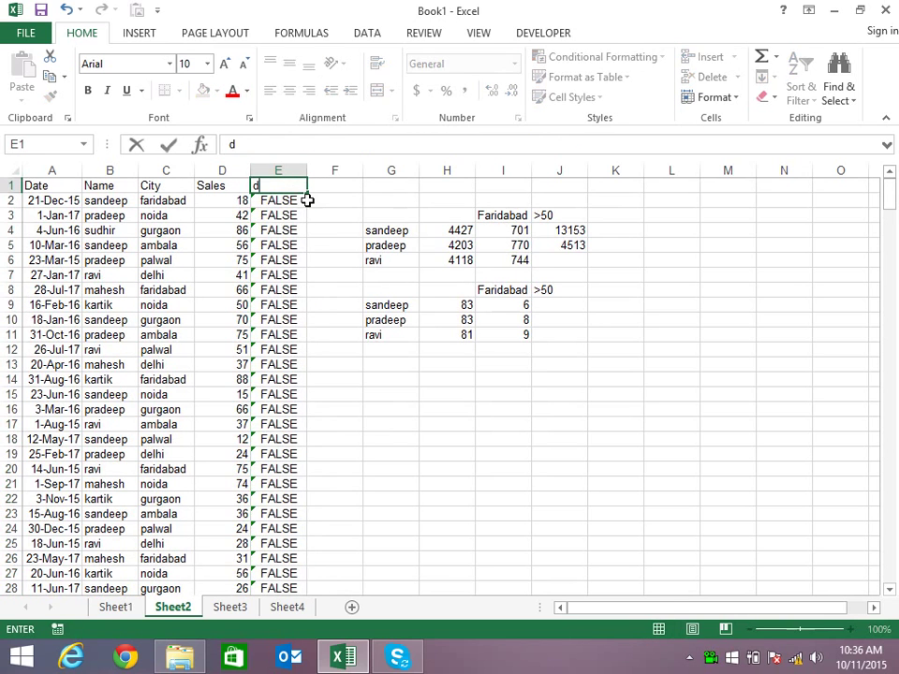
{"action": "key", "text": "Return"}
{"action": "key", "text": "Up"}
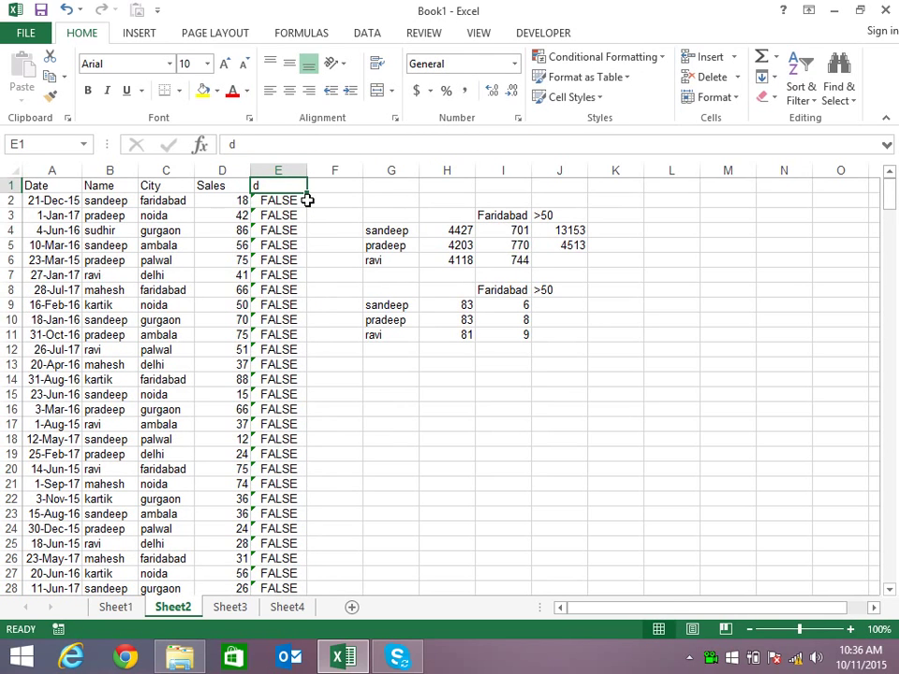
{"action": "key", "text": "ctrl+shift+l"}
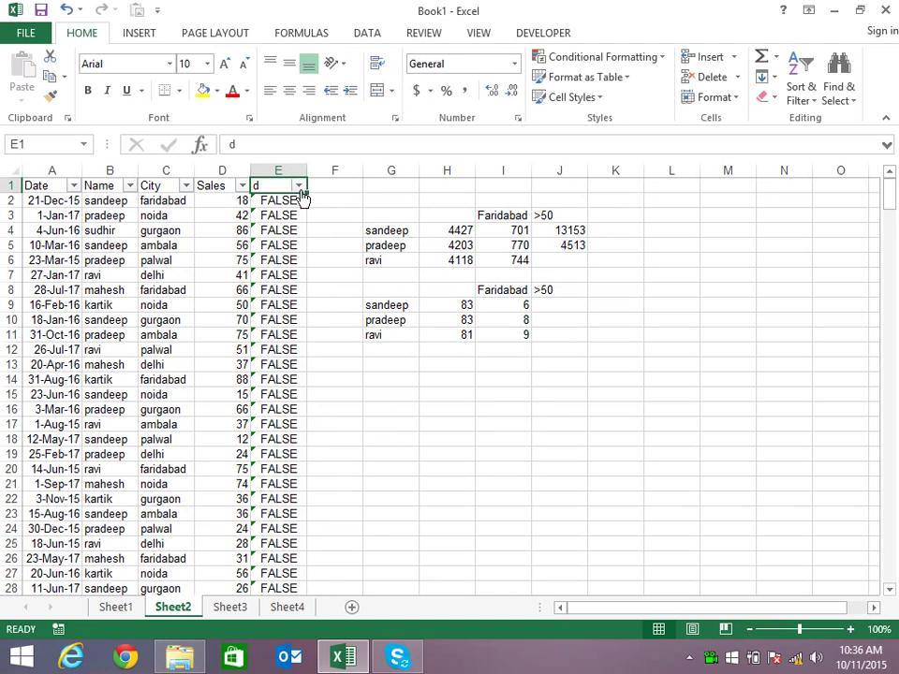
- Filter column d to show only the TRUE January-2015 rows (9 of 356)
{"action": "left_click", "coordinate": [297, 186]}
{"action": "left_click", "coordinate": [123, 369]}
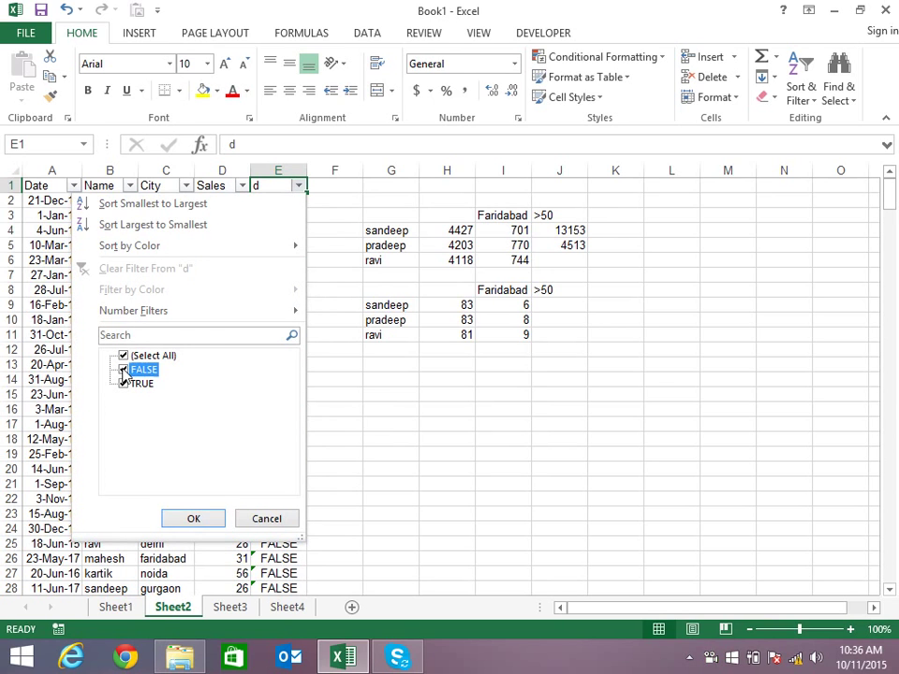
{"action": "left_click", "coordinate": [194, 519]}
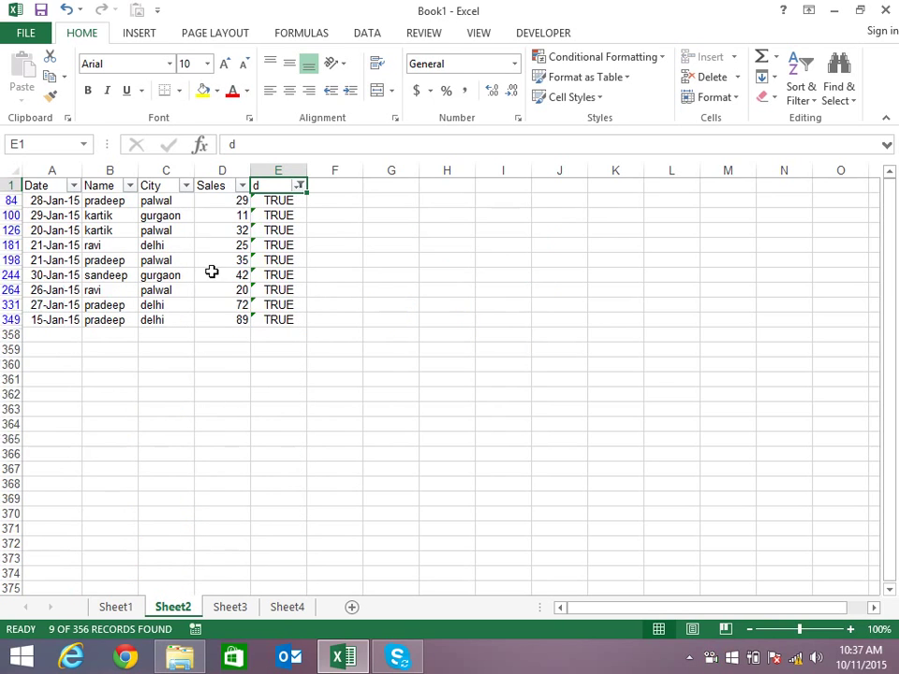
- Reset the column d filter to (Select All) so TRUE and FALSE rows both show
{"action": "left_click", "coordinate": [298, 185]}
{"action": "left_click", "coordinate": [148, 356]}
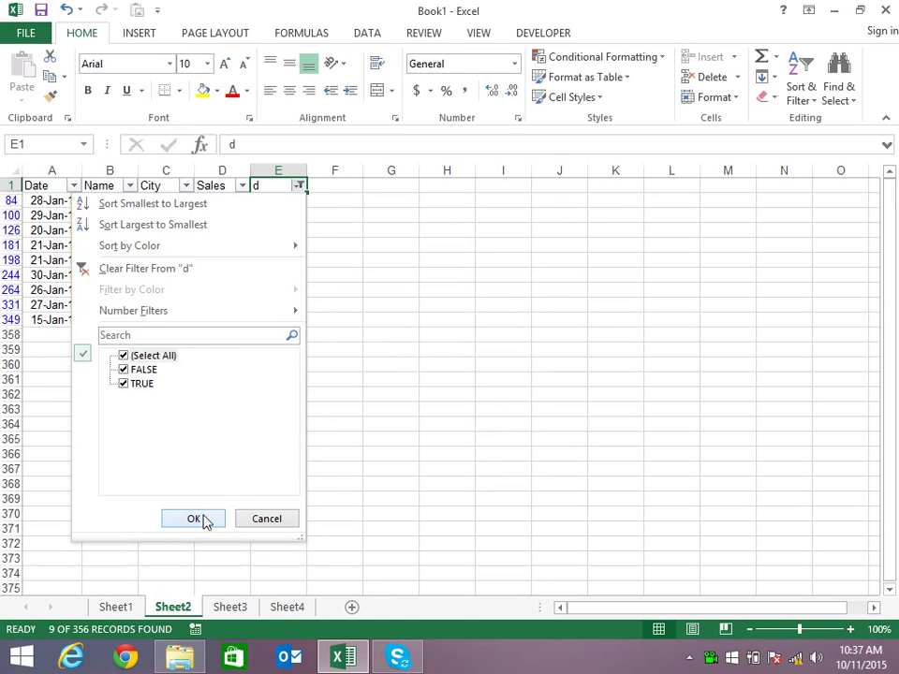
{"action": "left_click", "coordinate": [201, 521]}
{"action": "left_click", "coordinate": [321, 203]}
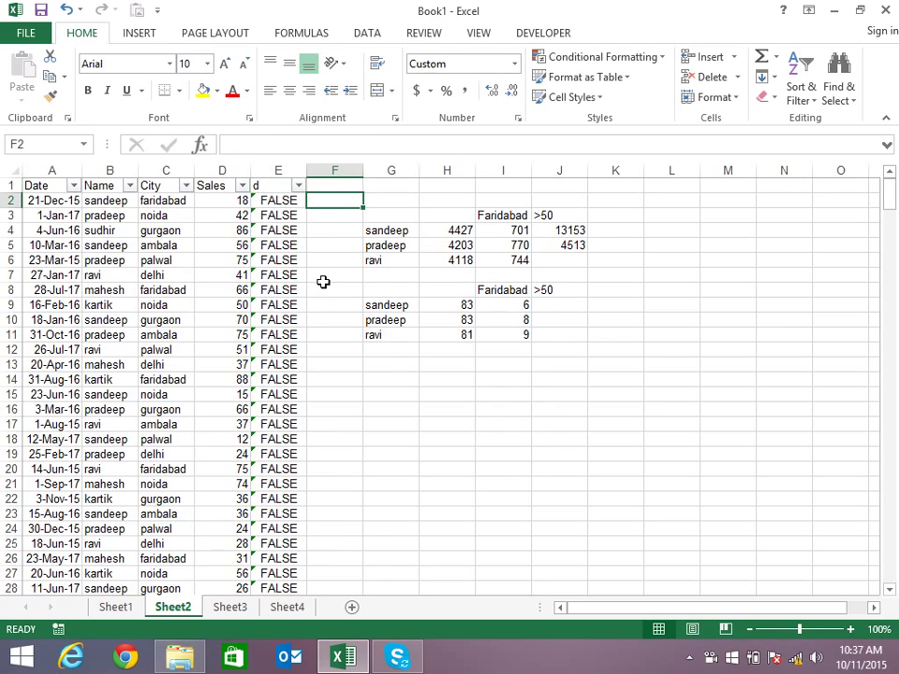
- Enter =IF(E2,D2,0) in F2
{"action": "type", "text": "=if"}
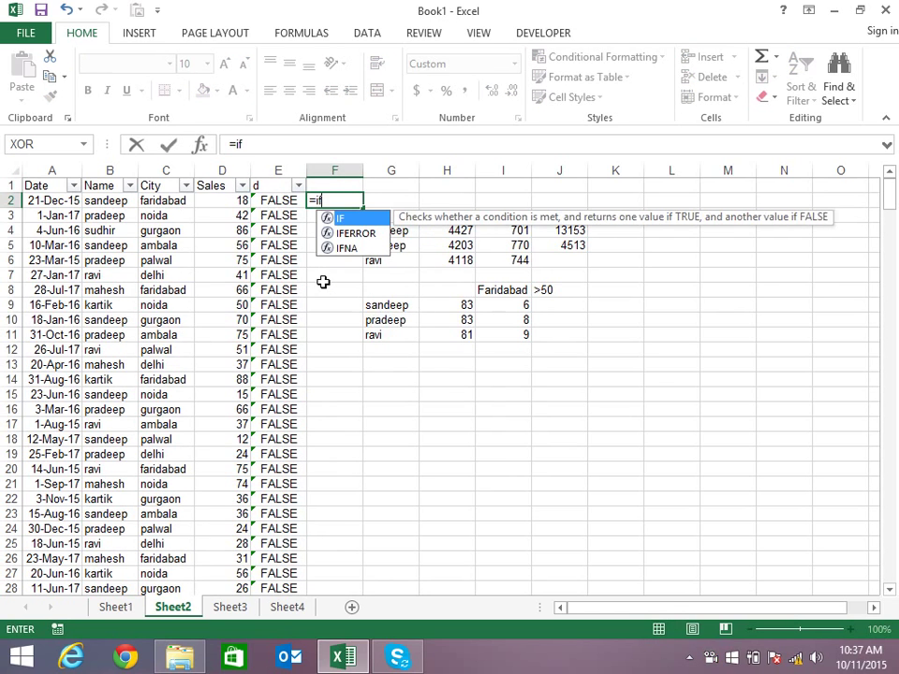
{"action": "key", "text": "Tab"}
{"action": "key", "text": "Left"}
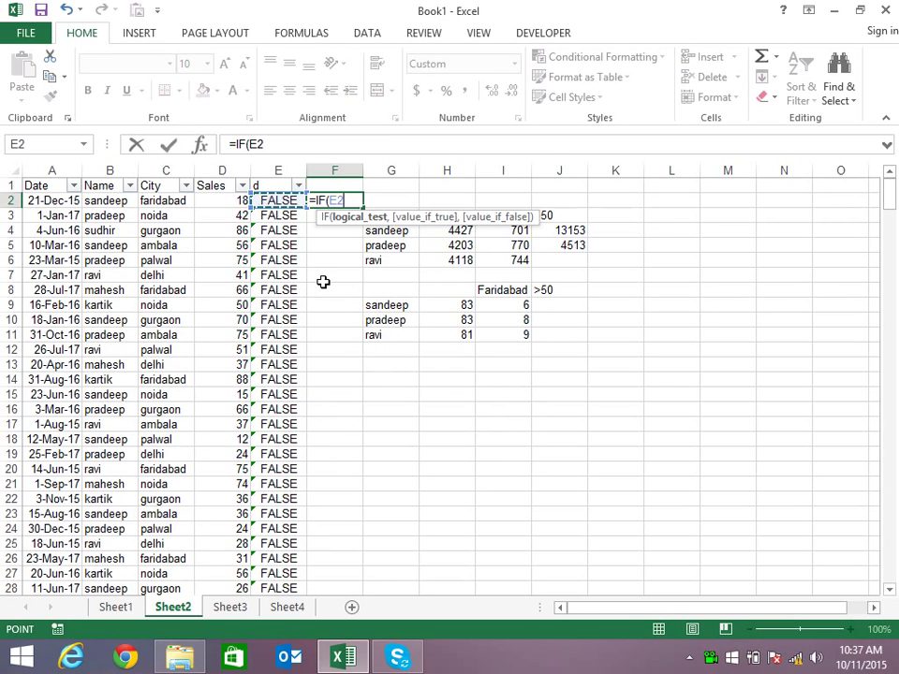
{"action": "type", "text": ","}
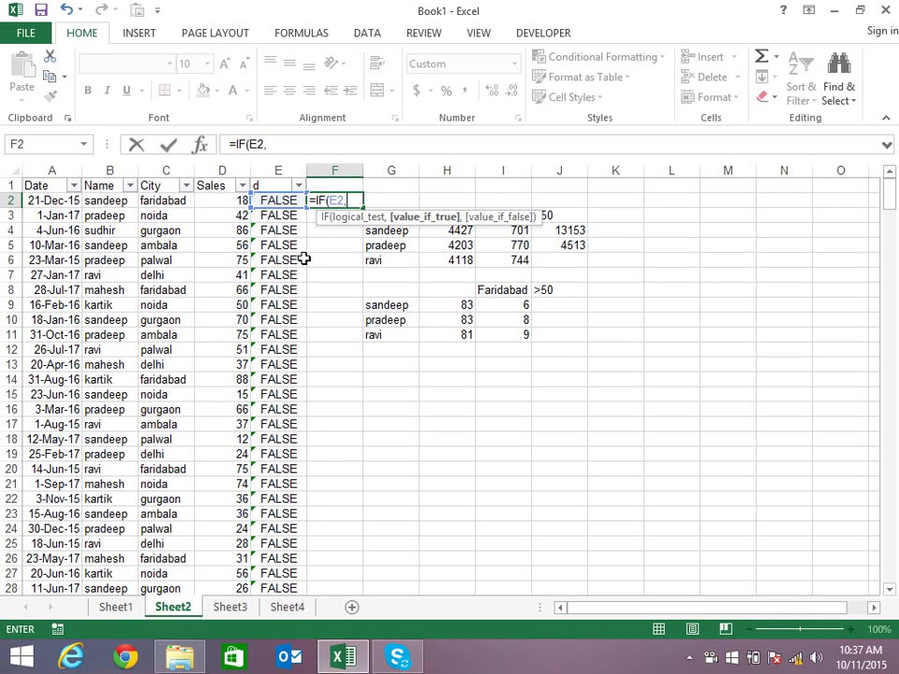
{"action": "left_click", "coordinate": [235, 205]}
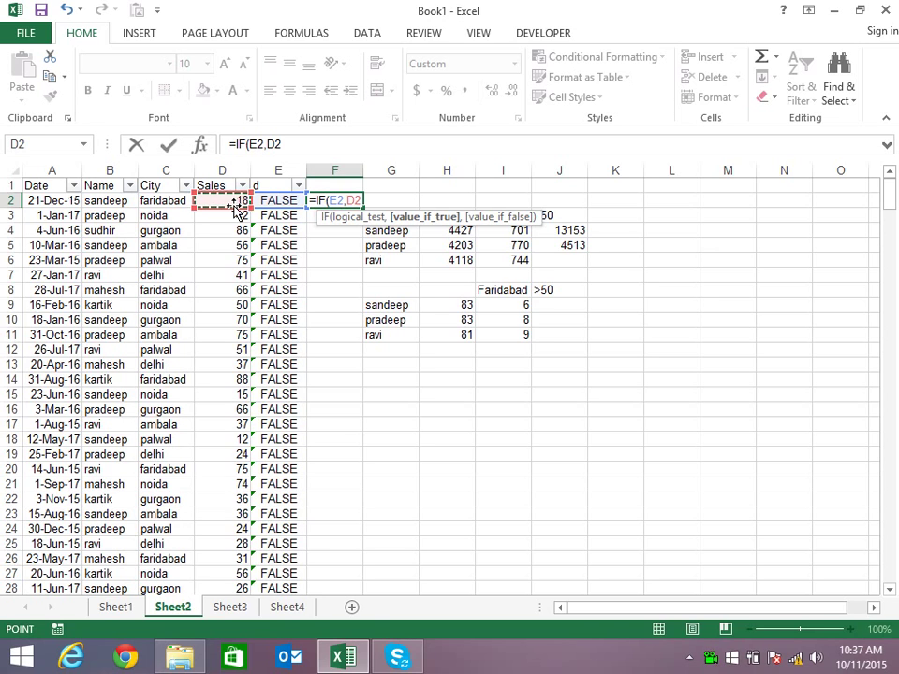
{"action": "type", "text": ",0)"}
{"action": "key", "text": "Return"}
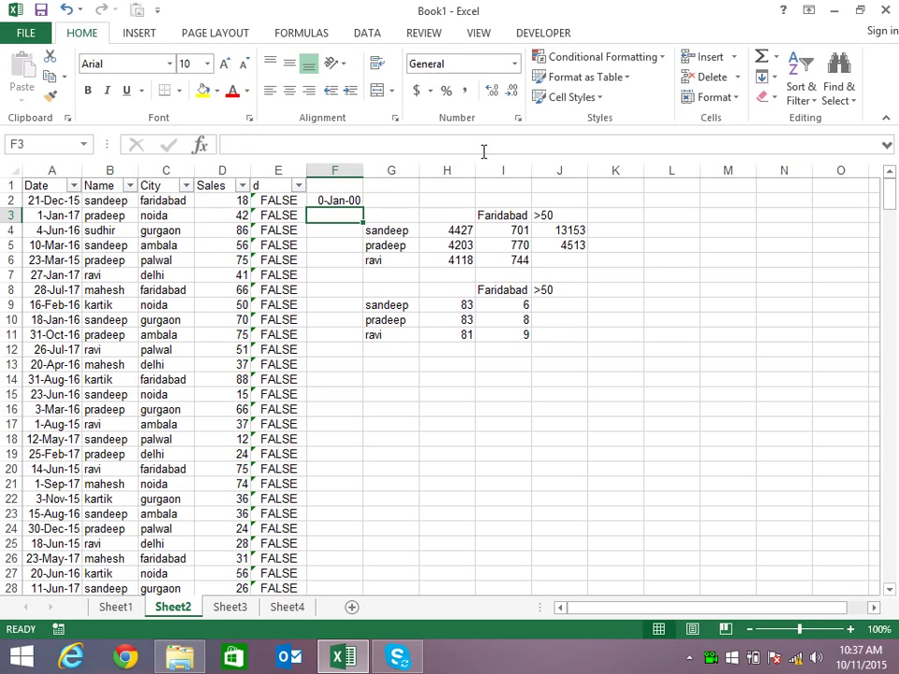
- Fill the IF formula down column F and apply General number format
{"action": "left_click", "coordinate": [352, 200]}
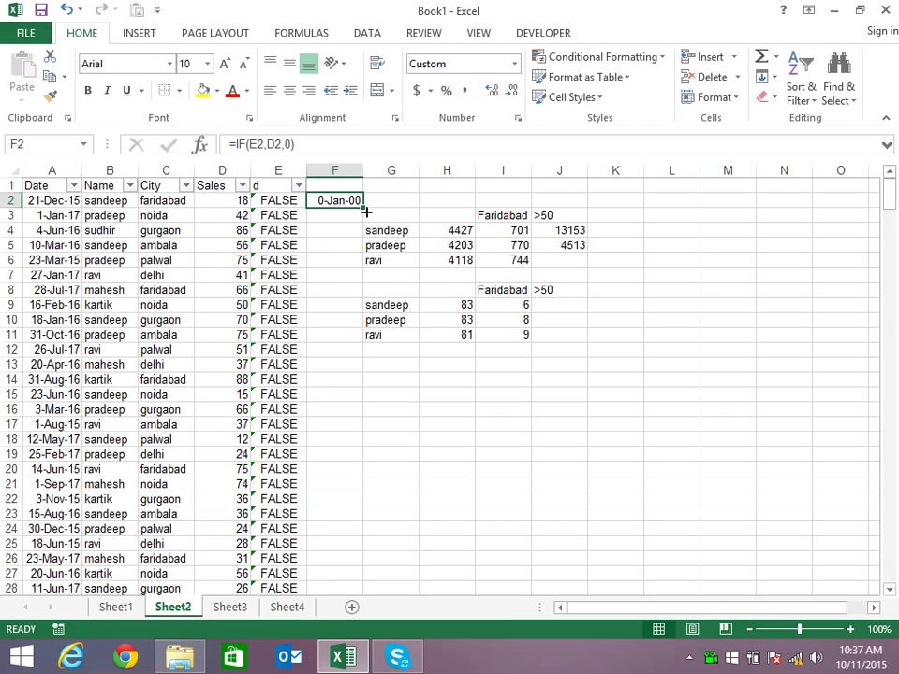
{"action": "double_click", "coordinate": [363, 207]}
{"action": "key", "text": "ctrl+shift+asciitilde"}
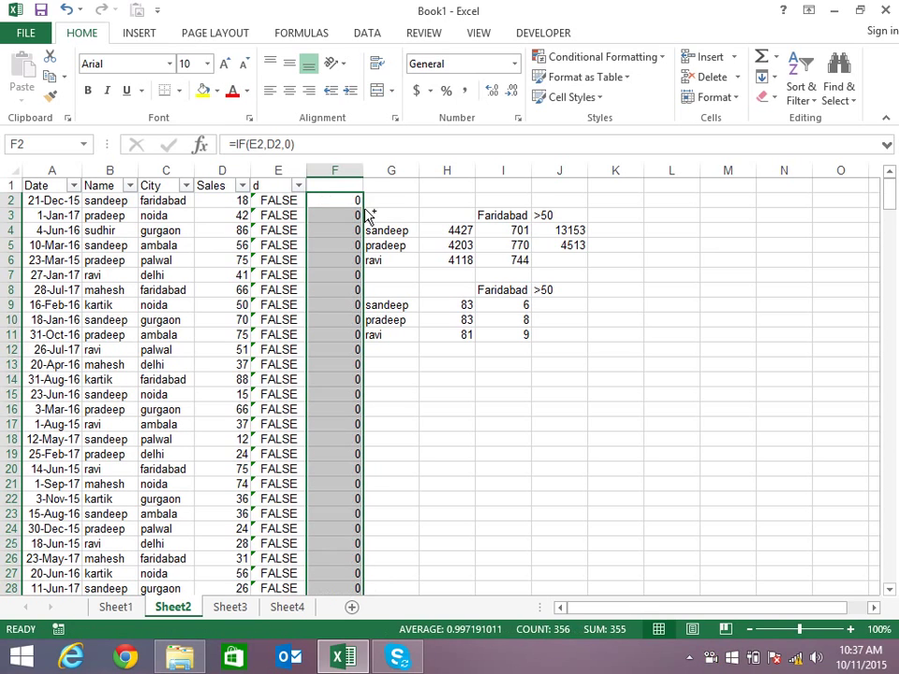
{"action": "left_click", "coordinate": [358, 186]}
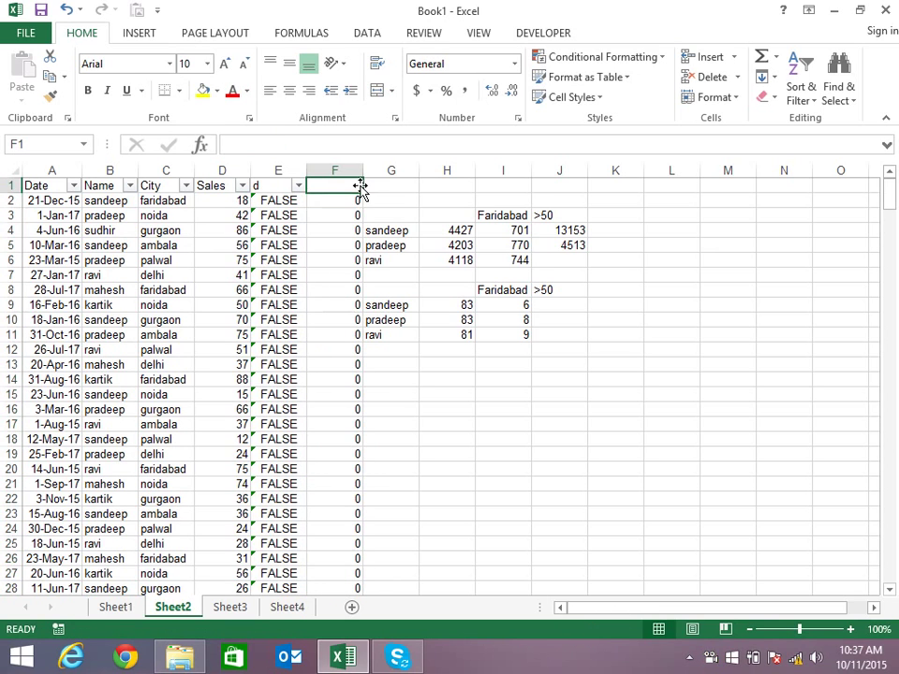
- Put a bold =SUM(F2:F357) in F1, totalling 355
{"action": "key", "text": "alt+equal"}
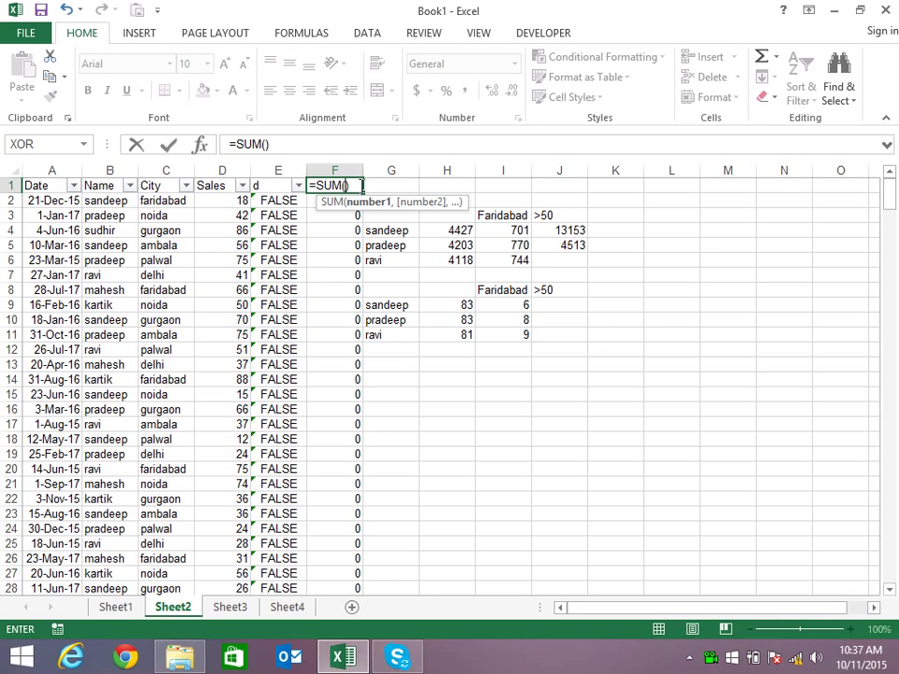
{"action": "left_click", "coordinate": [344, 213]}
{"action": "key", "text": "Up"}
{"action": "key", "text": "ctrl+shift+Down"}
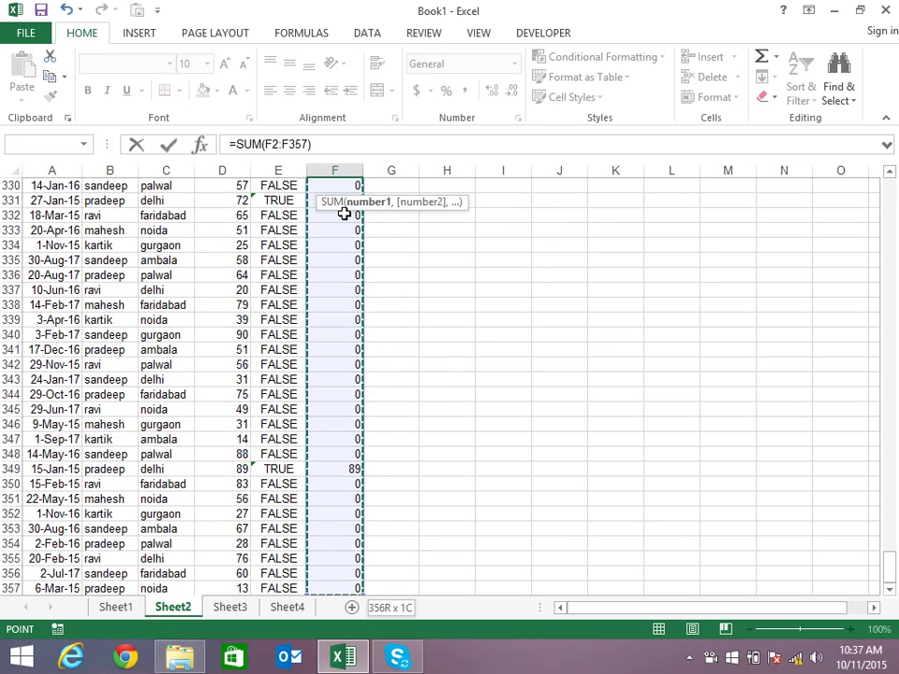
{"action": "key", "text": "Return"}
{"action": "key", "text": "Up"}
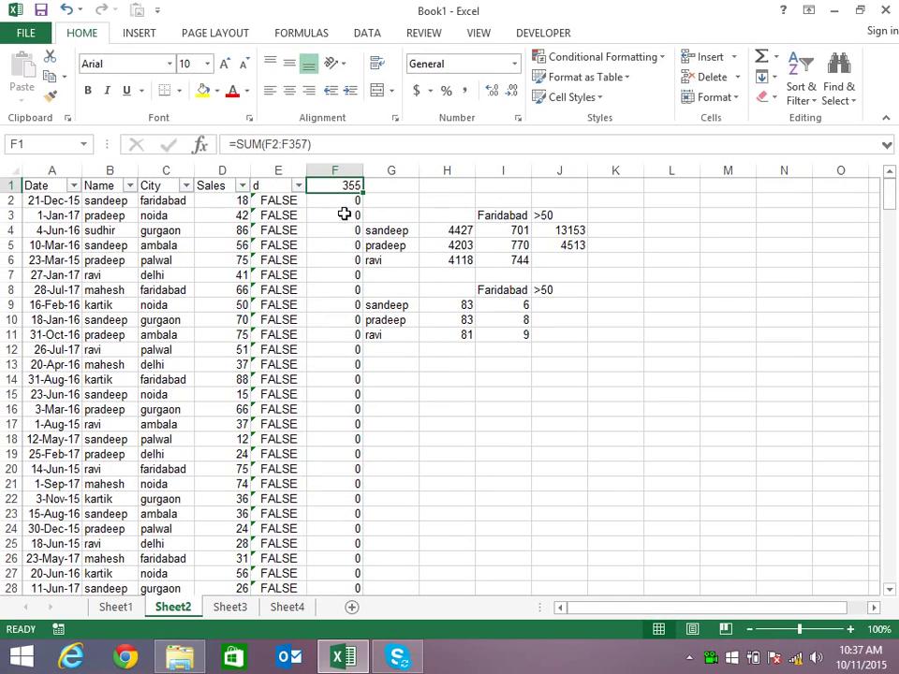
{"action": "key", "text": "ctrl+b"}
{"action": "key", "text": "Down"}
{"action": "key", "text": "Left"}
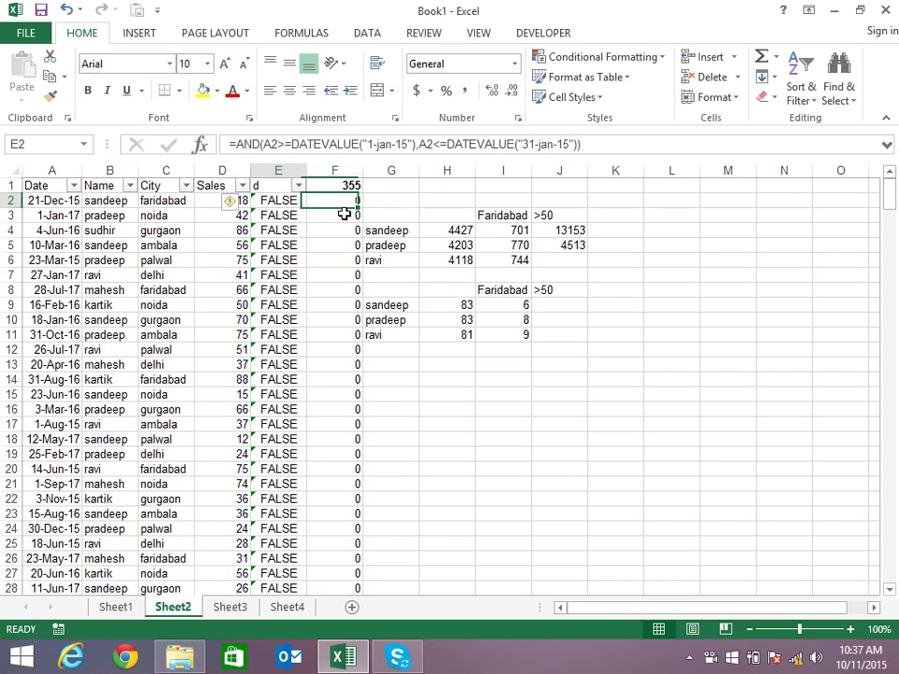
{"action": "key", "text": "Left"}
{"action": "key", "text": "Right"}
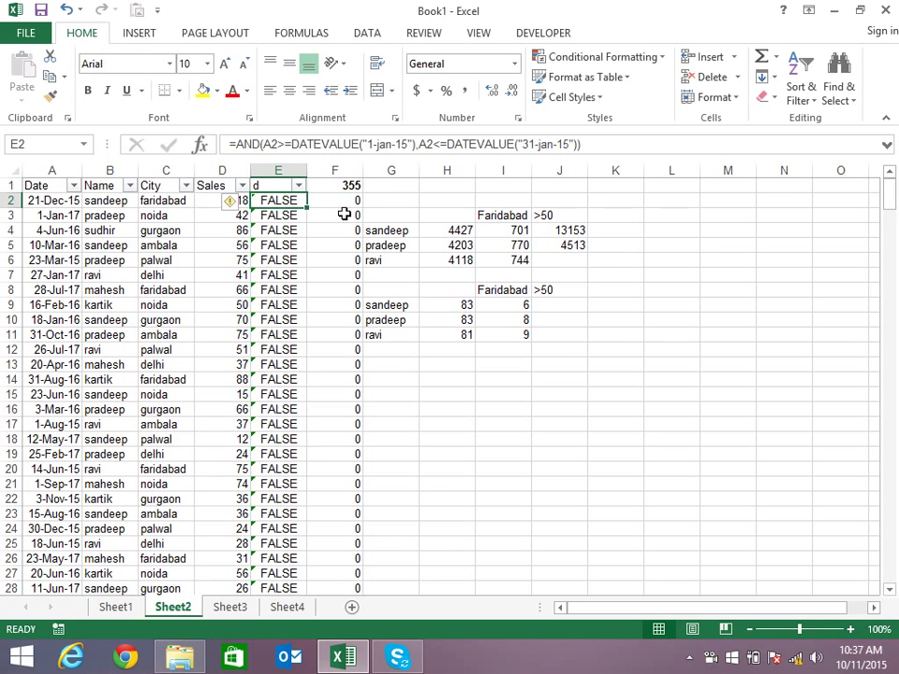
- Swap F2's E2 condition for E2's AND(DATEVALUE) date test and fill it down column F
{"action": "left_click", "coordinate": [590, 145]}
{"action": "left_click_drag", "start_coordinate": [591, 145], "coordinate": [237, 147]}
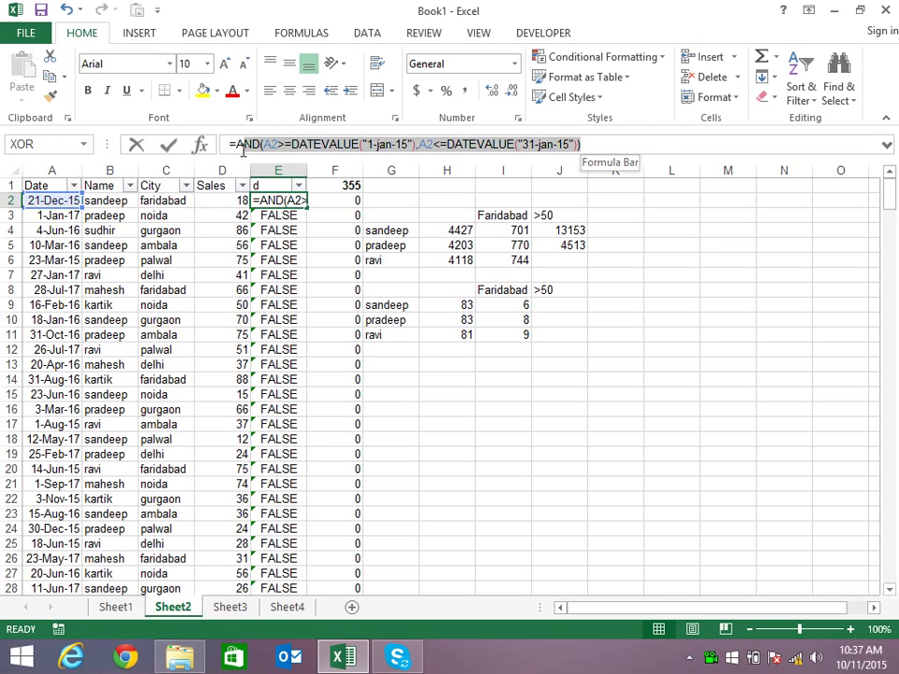
{"action": "key", "text": "ctrl+c"}
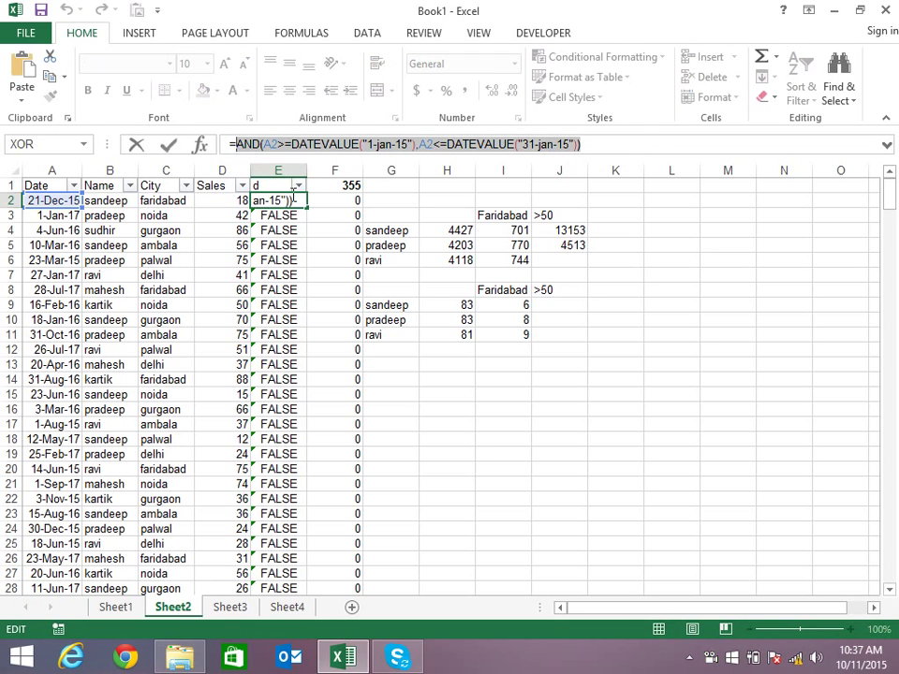
{"action": "key", "text": "Escape"}
{"action": "left_click", "coordinate": [342, 203]}
{"action": "left_click", "coordinate": [266, 143]}
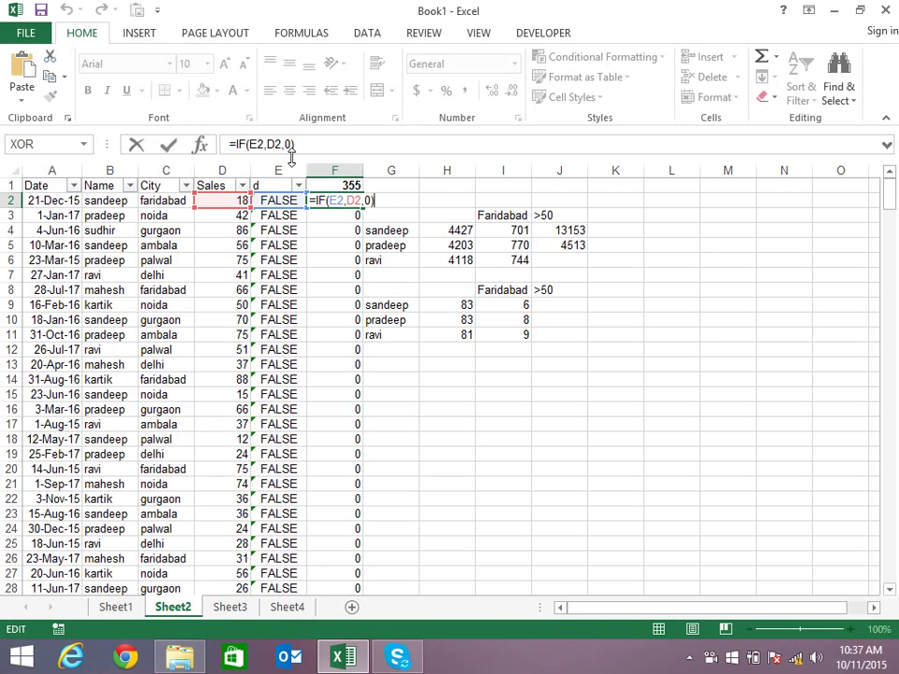
{"action": "left_click", "coordinate": [265, 143]}
{"action": "left_click_drag", "start_coordinate": [264, 144], "coordinate": [249, 143]}
{"action": "key", "text": "ctrl+v"}
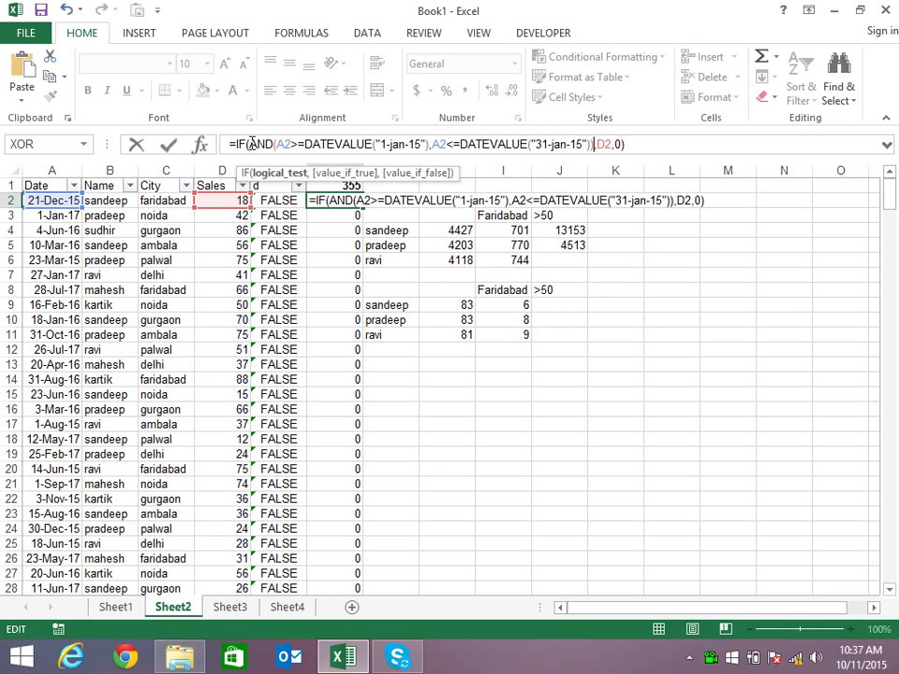
{"action": "key", "text": "Return"}
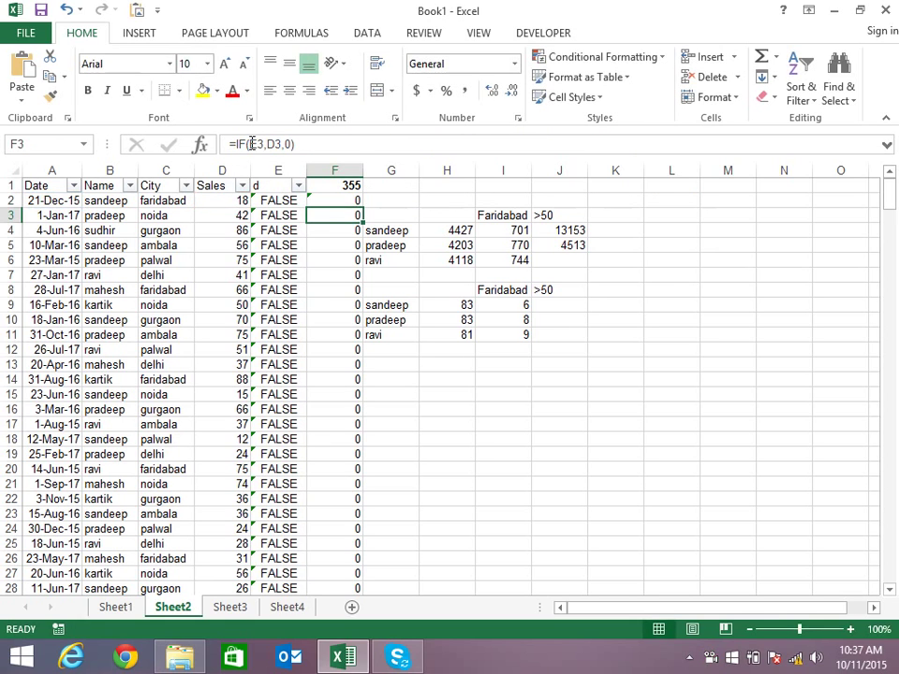
{"action": "left_click", "coordinate": [357, 200]}
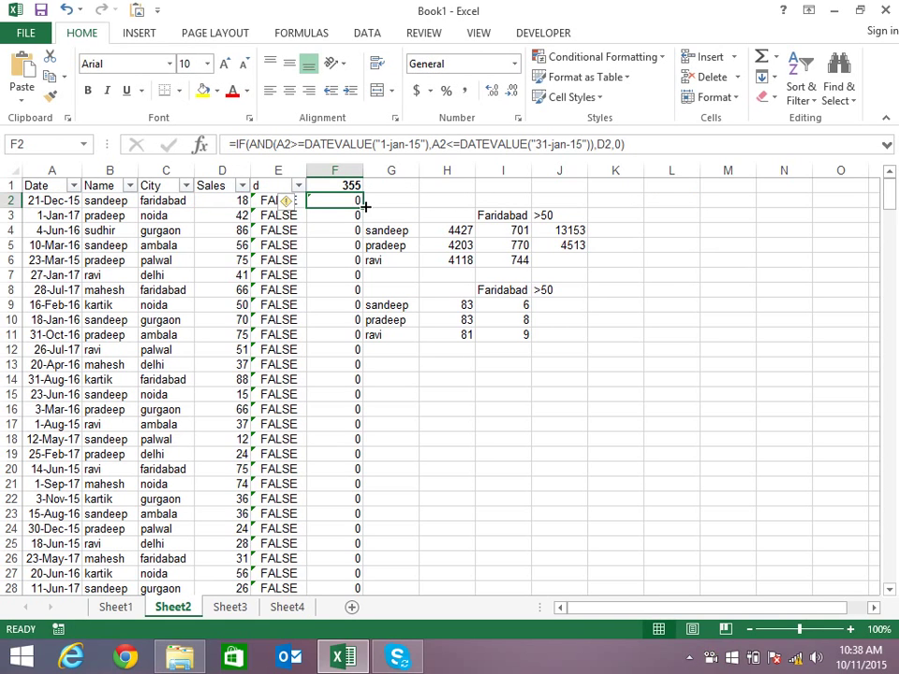
{"action": "double_click", "coordinate": [363, 206]}
- Delete the helper column E (d)
{"action": "left_click", "coordinate": [278, 170]}
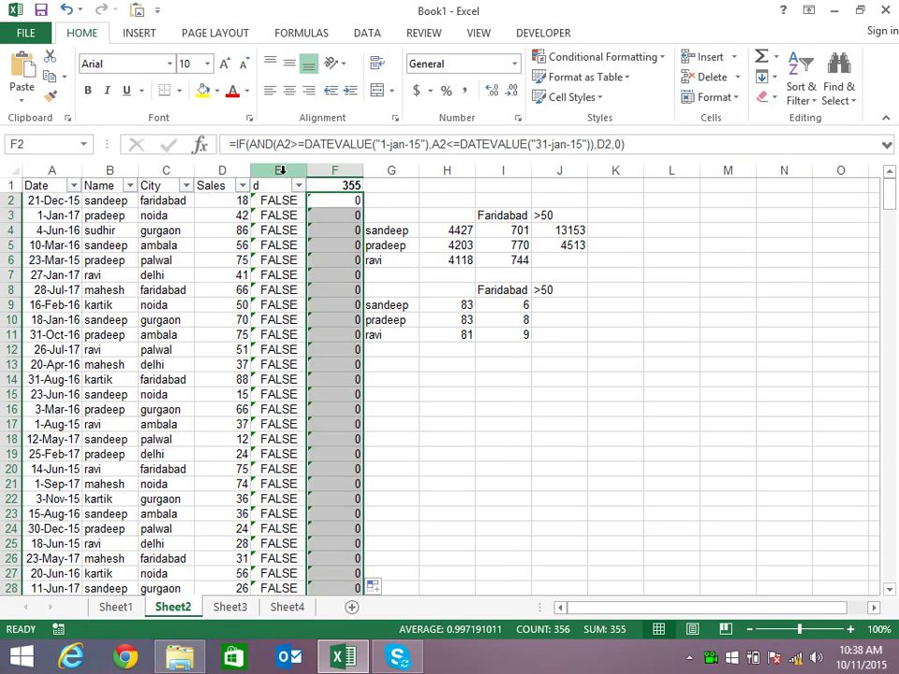
{"action": "right_click", "coordinate": [281, 172]}
{"action": "left_click", "coordinate": [329, 319]}
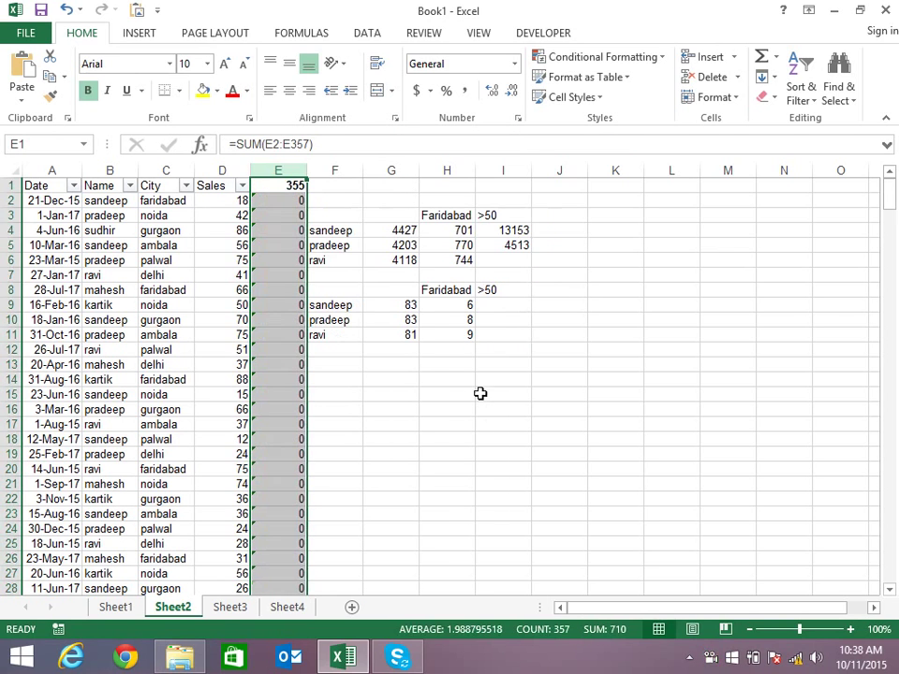
- Finish deleting the helper column and check the combined formulas in E2 and E4
{"action": "left_click", "coordinate": [474, 394]}
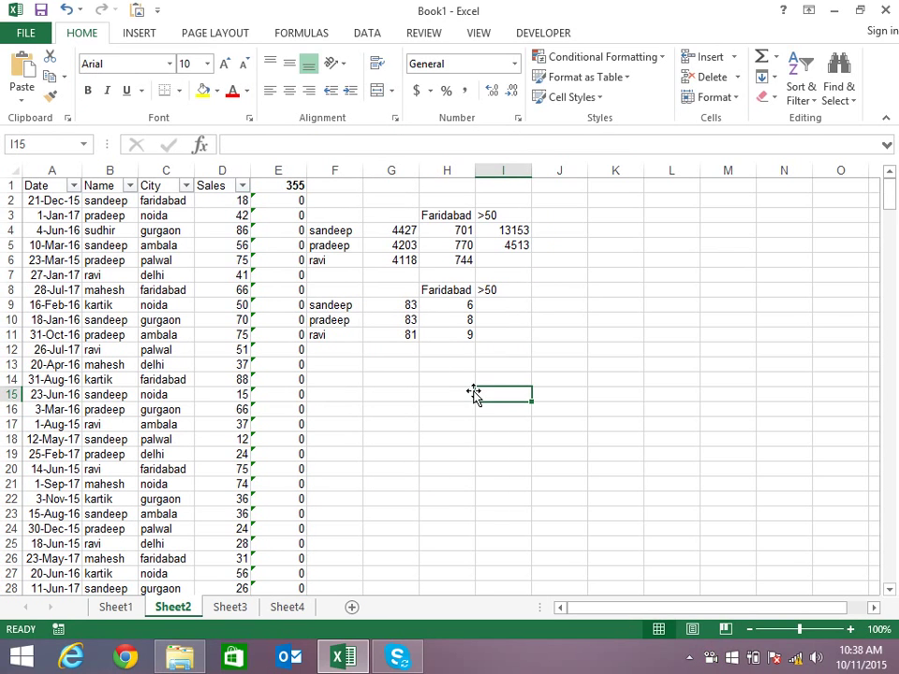
{"action": "left_click", "coordinate": [296, 201]}
{"action": "left_click", "coordinate": [298, 234]}
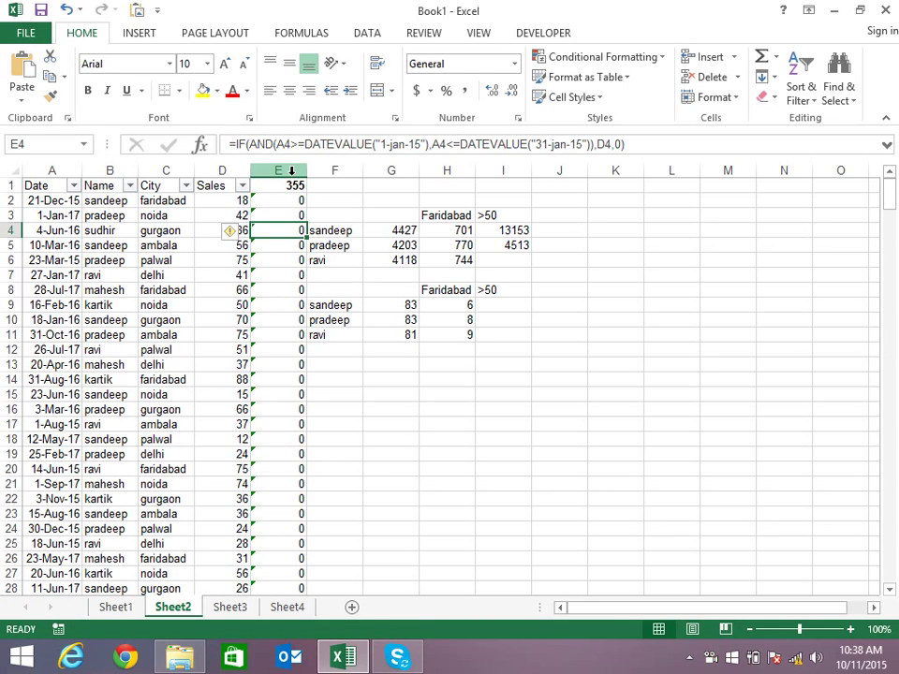
- Clear E1:E357, removing the IF date formulas and their 355 total
{"action": "left_click", "coordinate": [295, 184]}
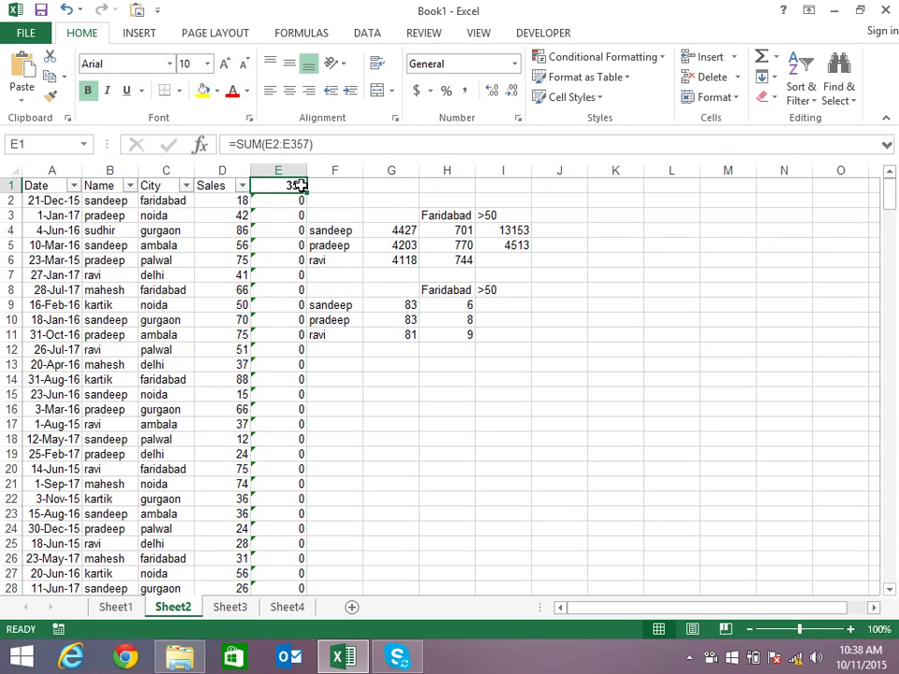
{"action": "key", "text": "ctrl+shift+Down"}
{"action": "key", "text": "Delete"}
{"action": "key", "text": "ctrl+BackSpace"}
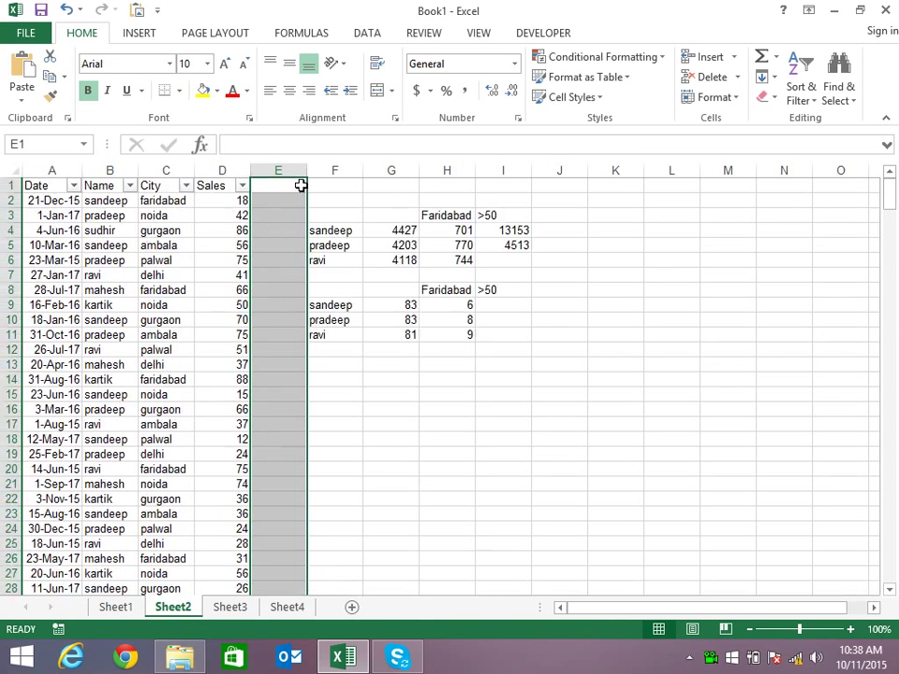
{"action": "left_click", "coordinate": [521, 339]}
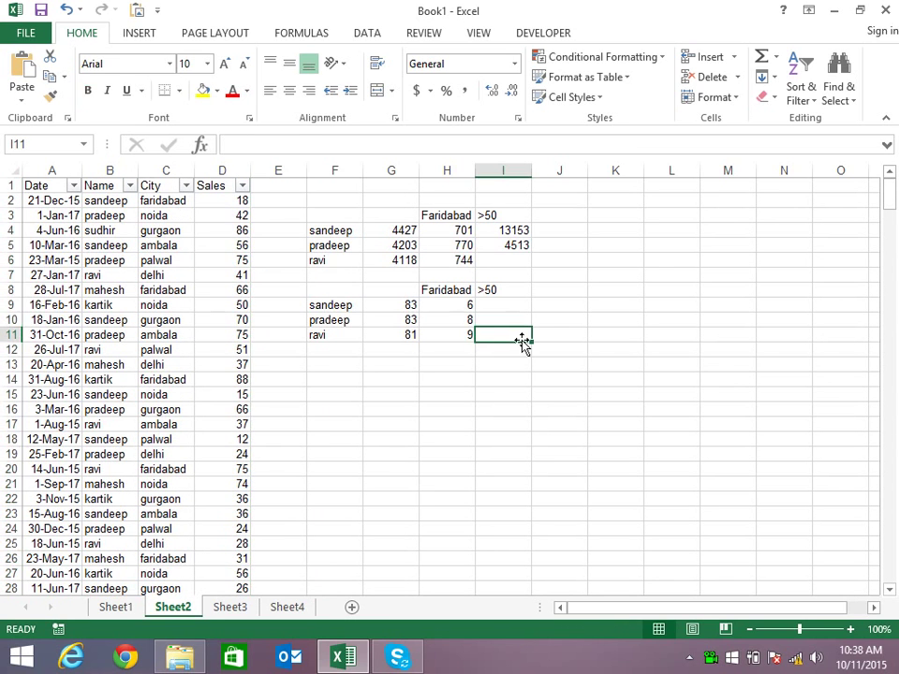